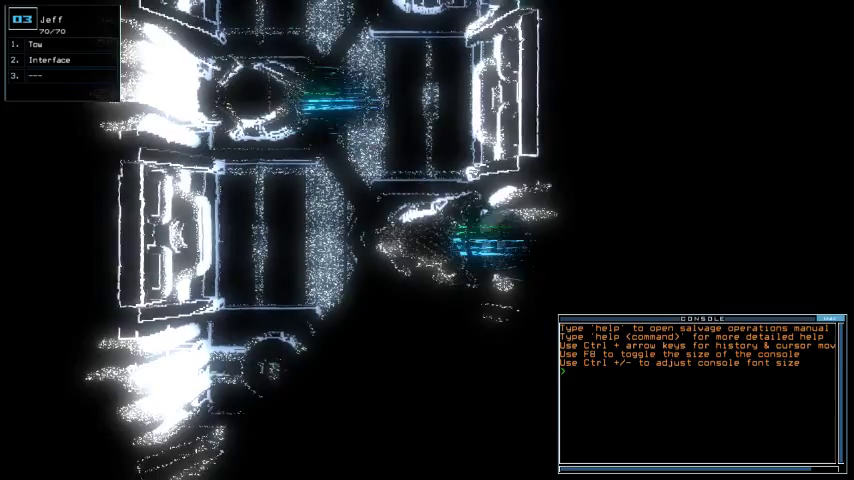
text(swa)
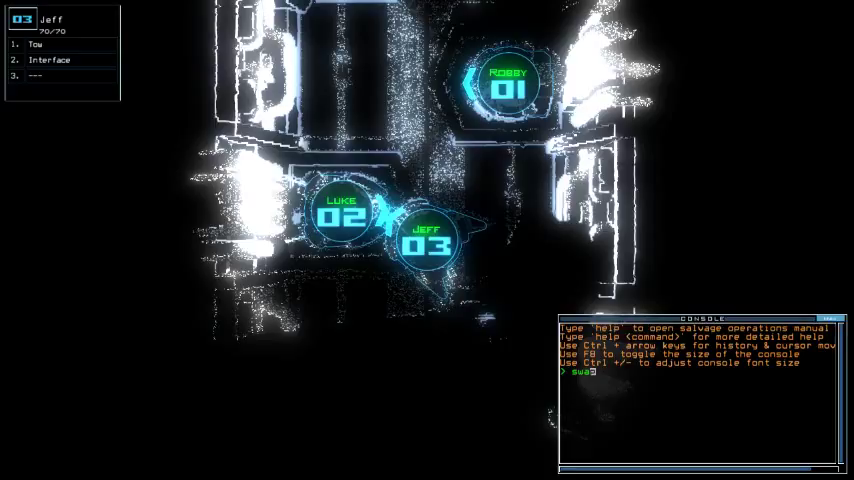
text(p)
Give Jeff Robby's Stealth and Gather modules.
key(Return)
key(Return)
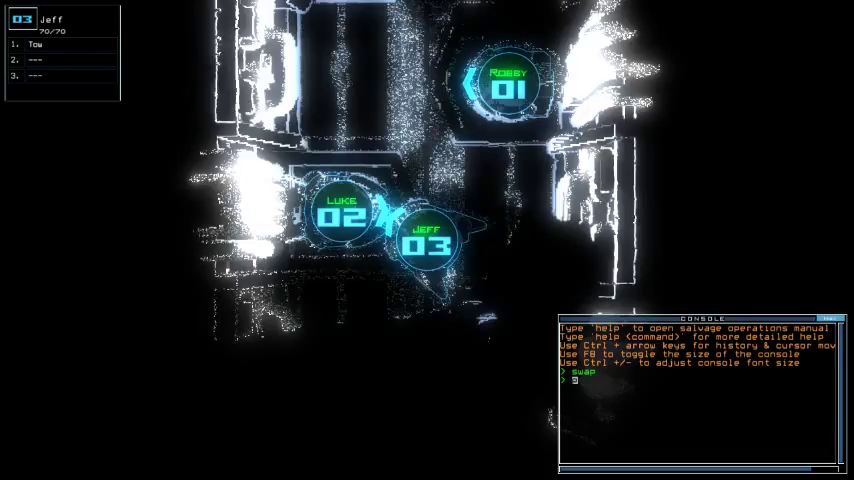
text(swap)
key(Return)
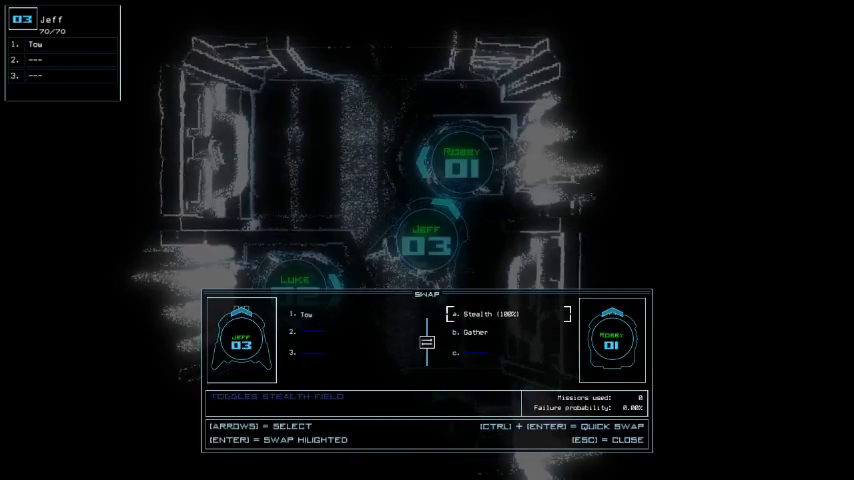
key(Return)
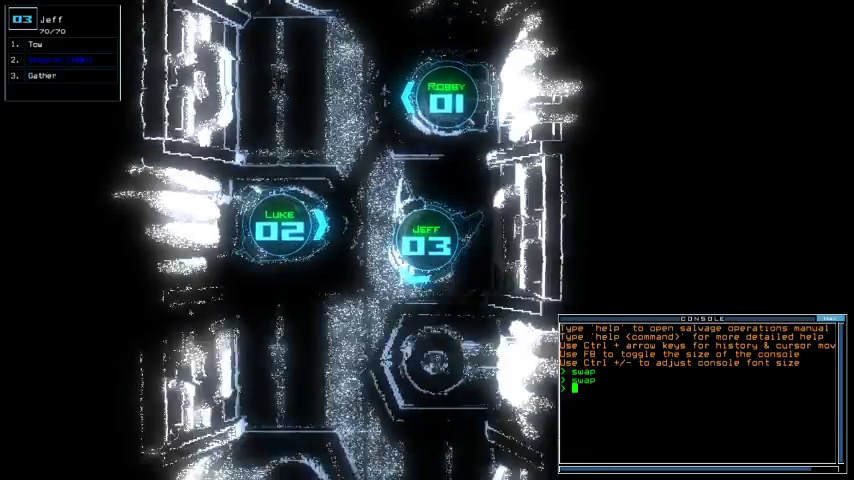
text(status)
key(Return)
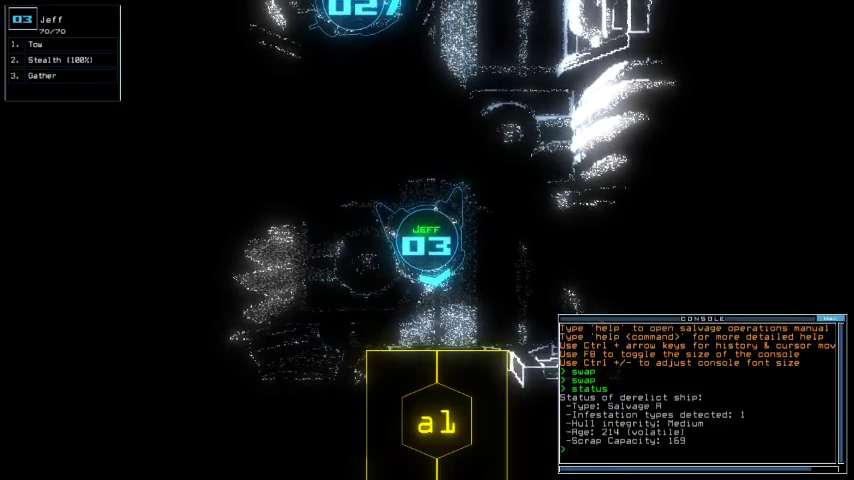
Review the derelict's status (Salvage A, medium hull, age 214) against the schematic map.
key(Tab)
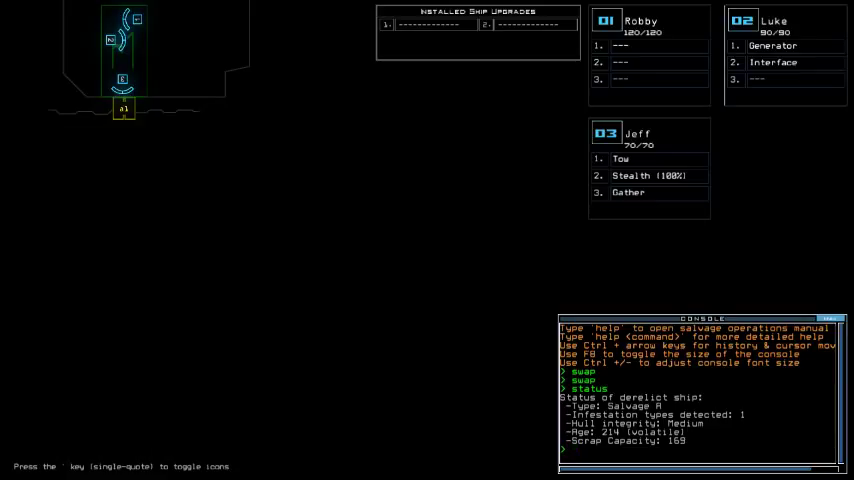
key(Tab)
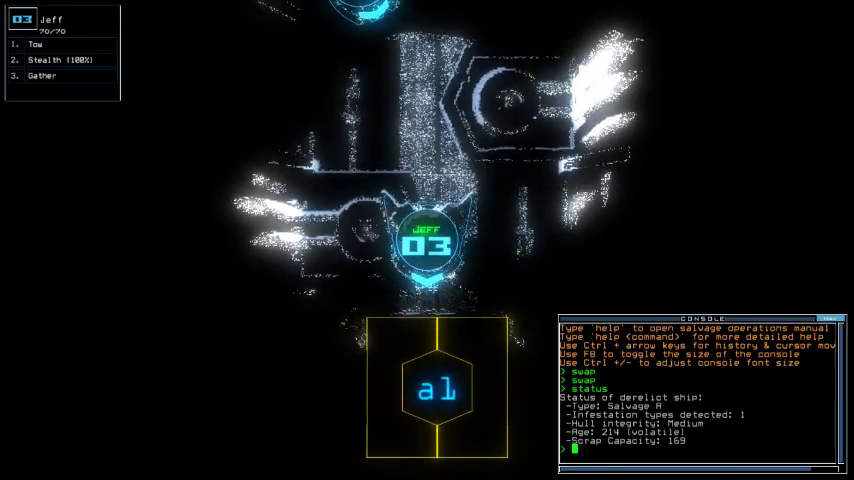
key(Tab)
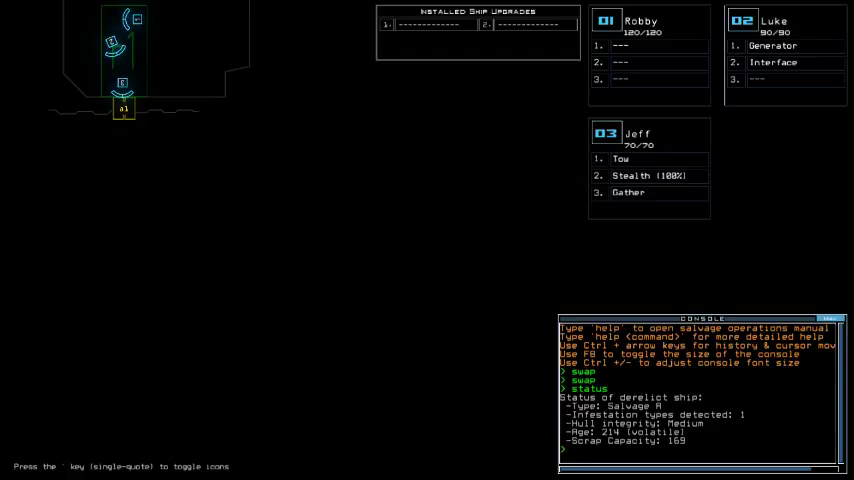
key(F1)
text(go)
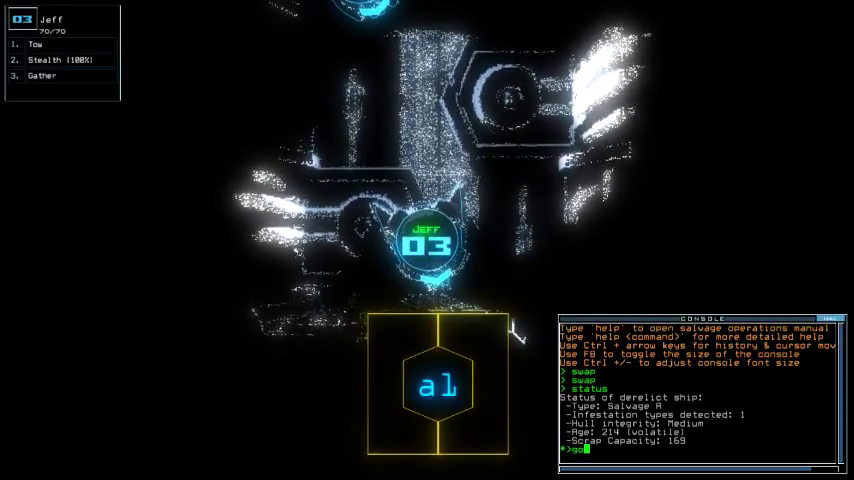
Launch the mission into the derelict and gather the first scrap.
key(Return)
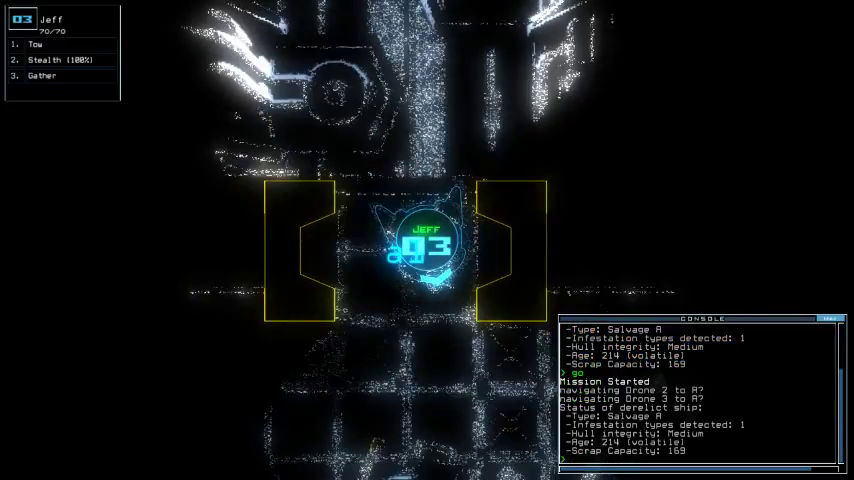
text(g)
key(Return)
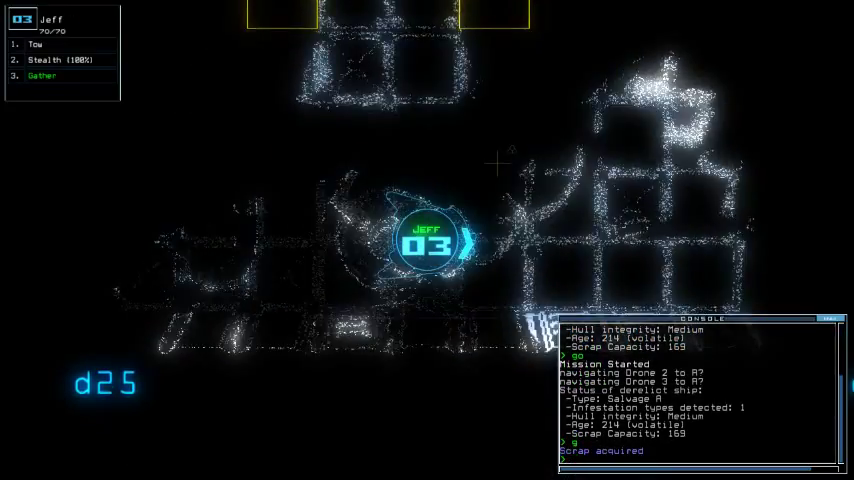
text(g)
key(Return)
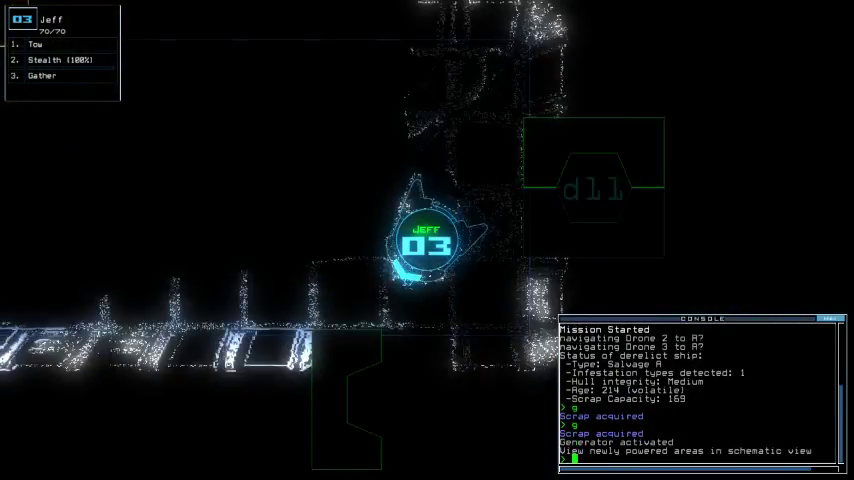
key(space)
key(space)
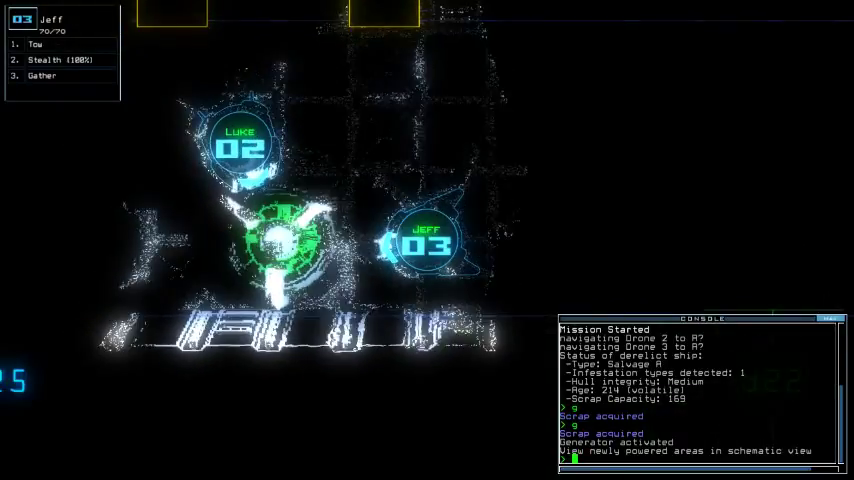
text(a1)
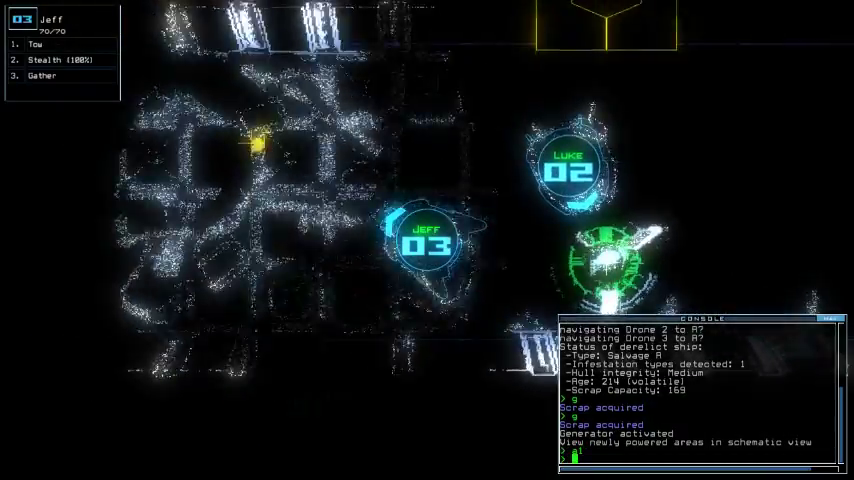
Operate airlock a1 and gather three more pieces of scrap.
key(Return)
text(g)
key(Return)
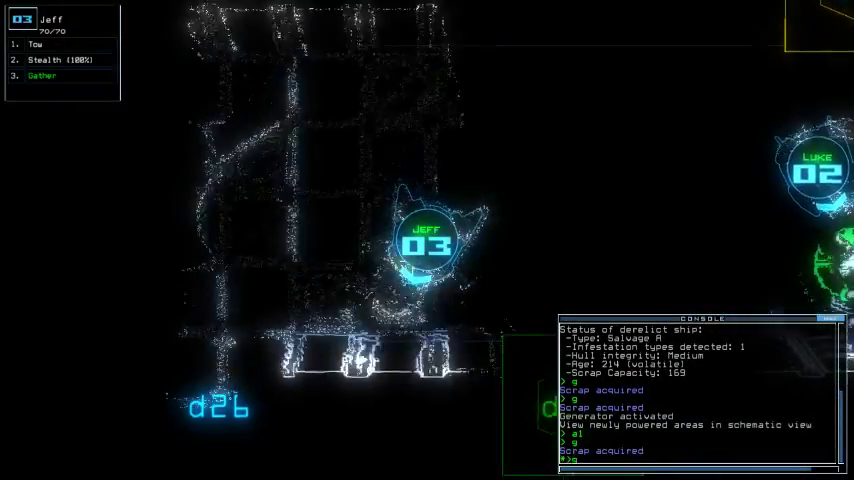
text(g)
key(Return)
key(space)
key(space)
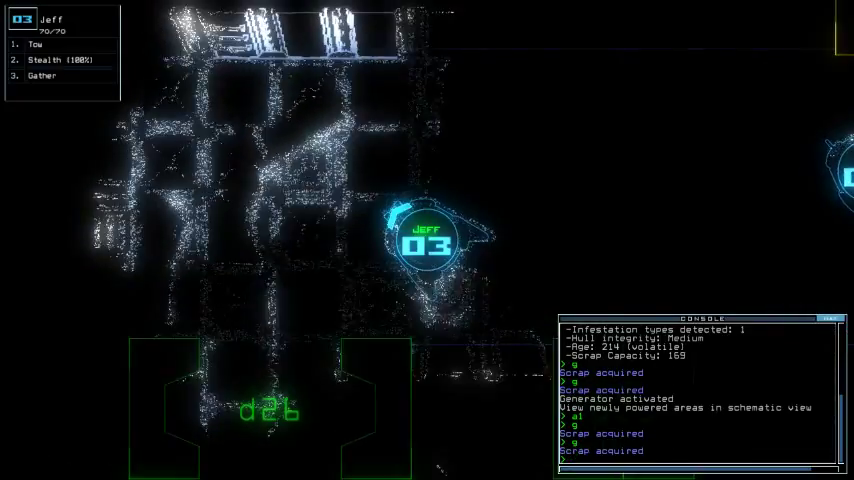
Drive Jeff past d26 and a2, gathering scrap, and close a nearby door.
key(Down)
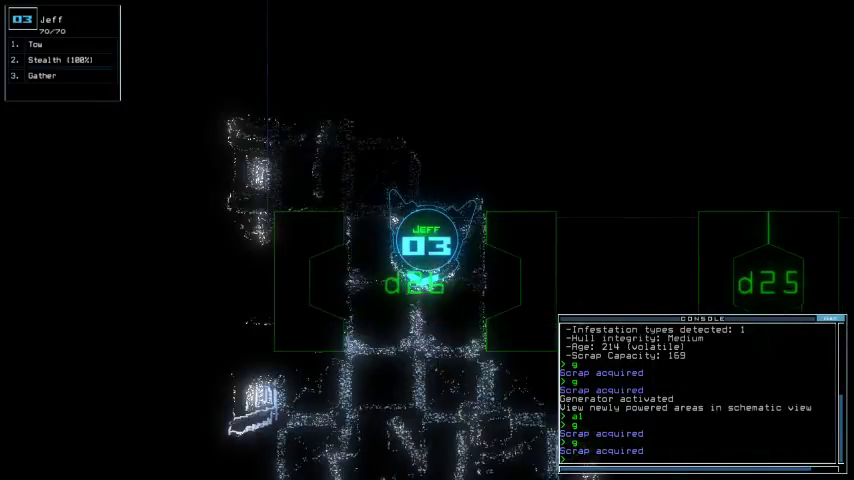
key(Down)
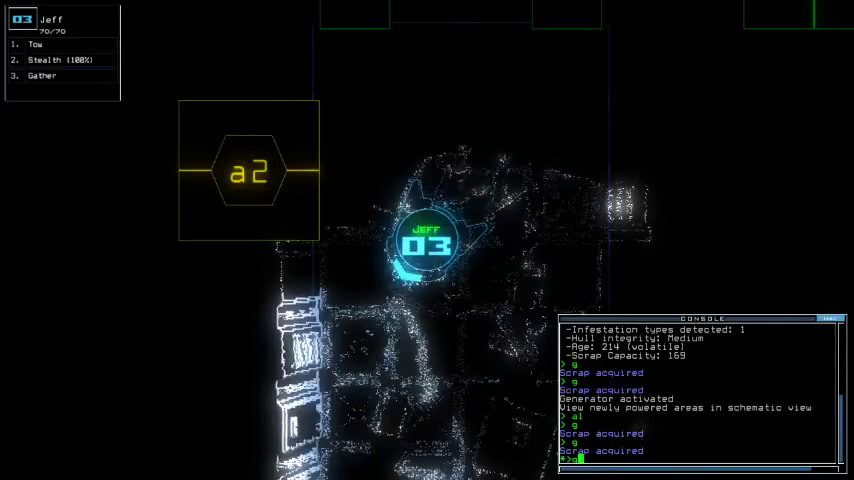
text(g)
key(Return)
key(Down)
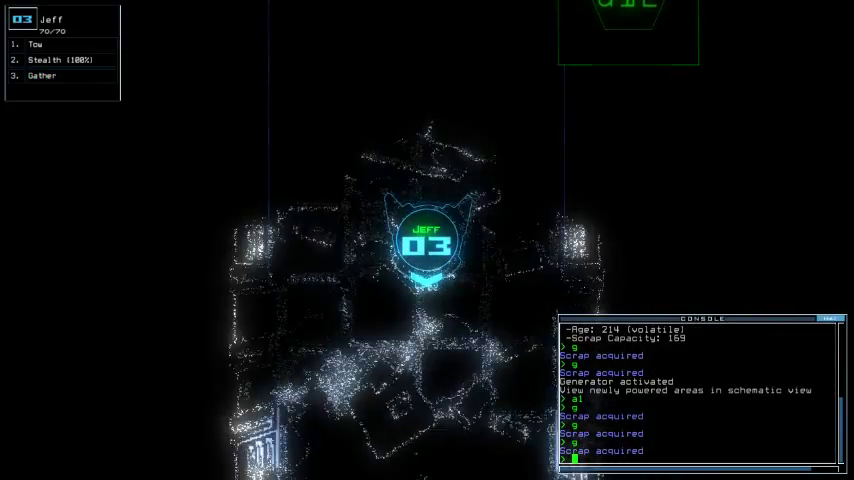
text(cc)
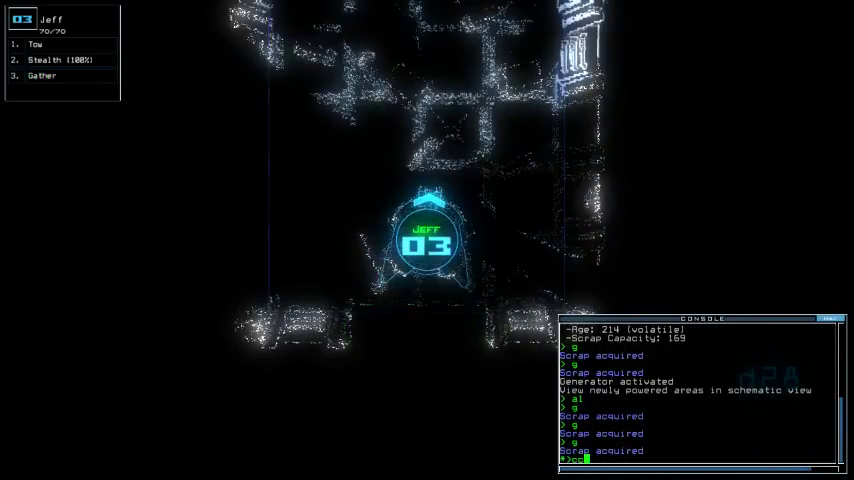
key(Return)
key(Up)
key(Up)
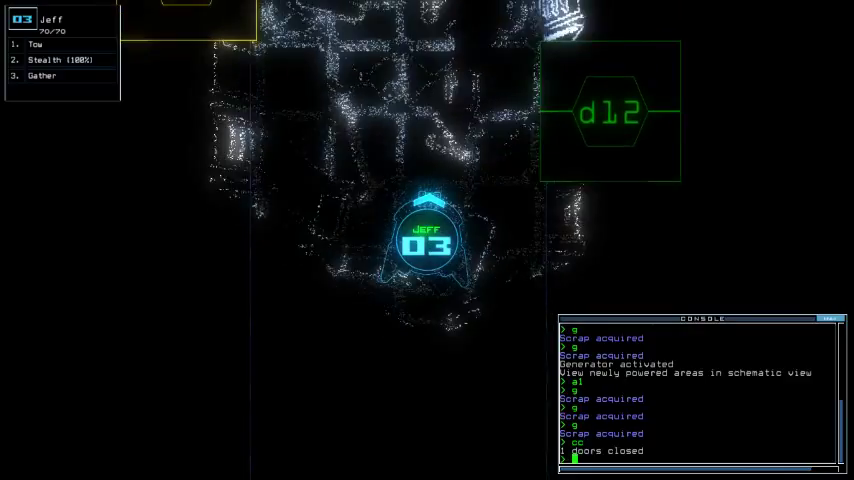
text(a3 d12)
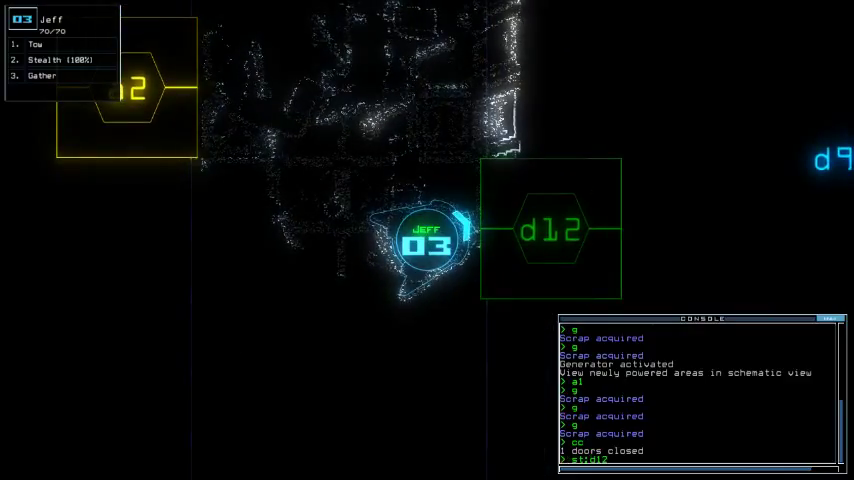
Cloak Jeff toward d12 and move it along the corridor.
key(Return)
key(Up)
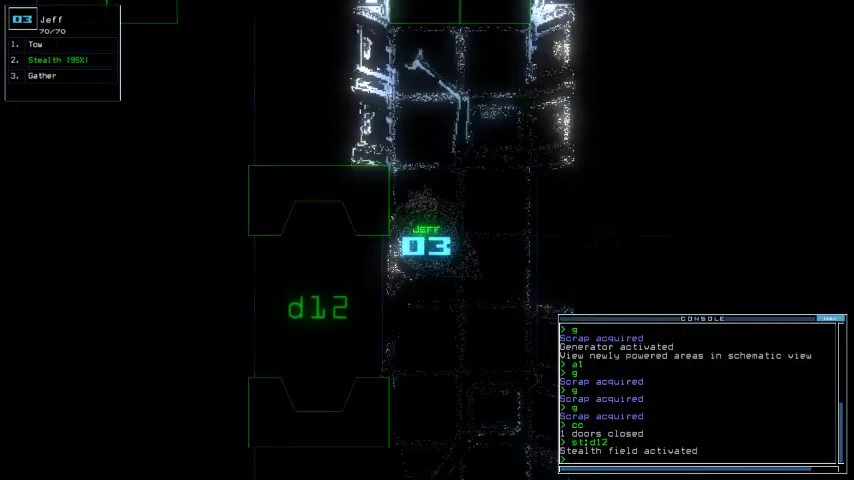
key(Up)
key(Down)
key(Down)
key(Down)
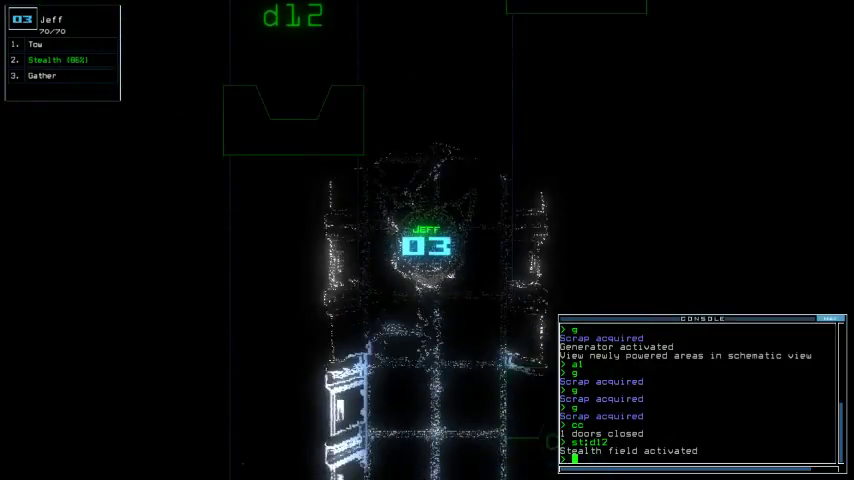
key(space)
key(space)
key(Down)
key(Down)
key(Down)
key(Down)
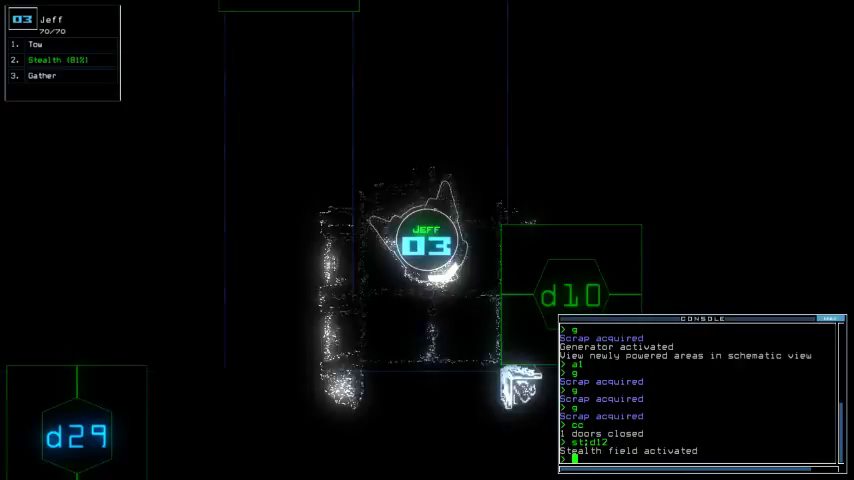
key(Down)
key(Down)
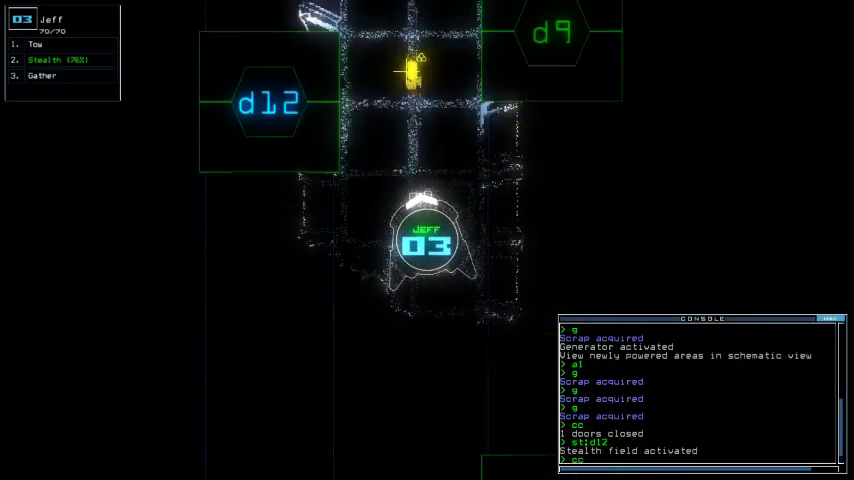
text(cc)
Close a door, gather scrap, cloak Jeff toward d9, and close another door.
key(Return)
text(g)
key(Return)
text(st:d9)
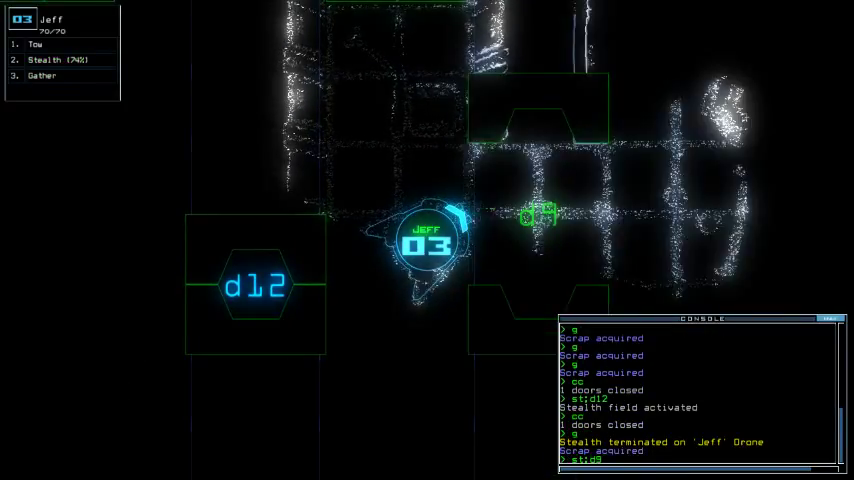
key(Return)
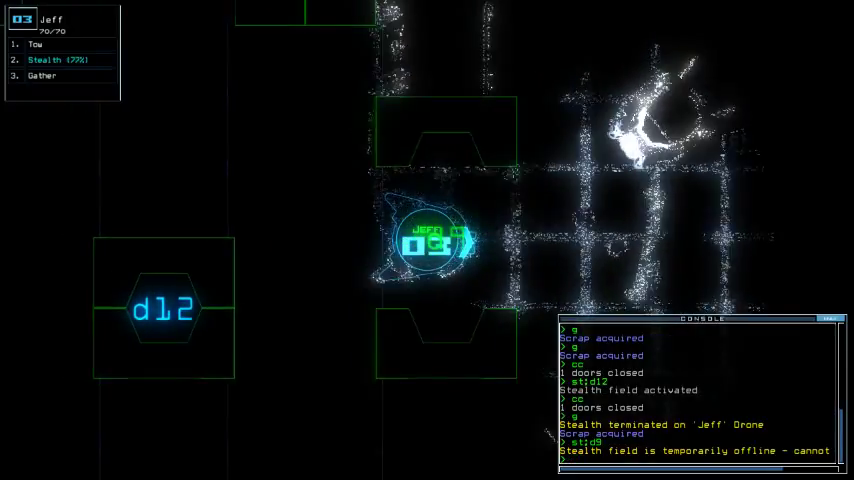
text(cc)
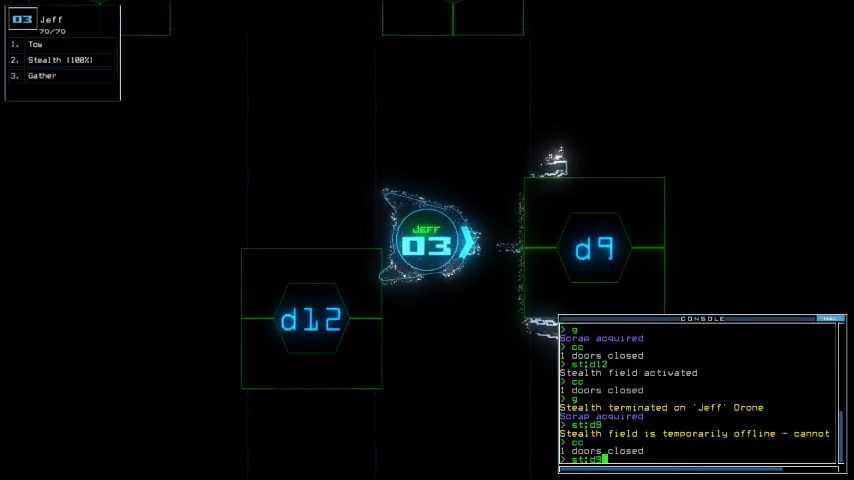
key(Return)
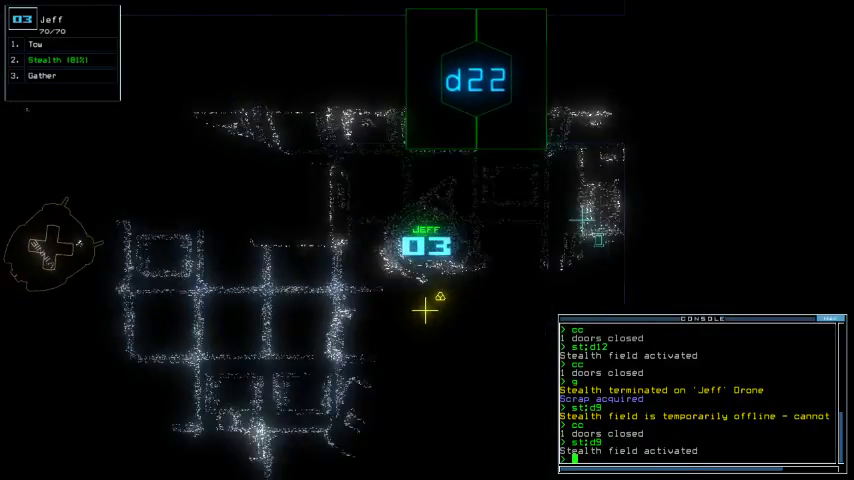
text(cc)
key(Return)
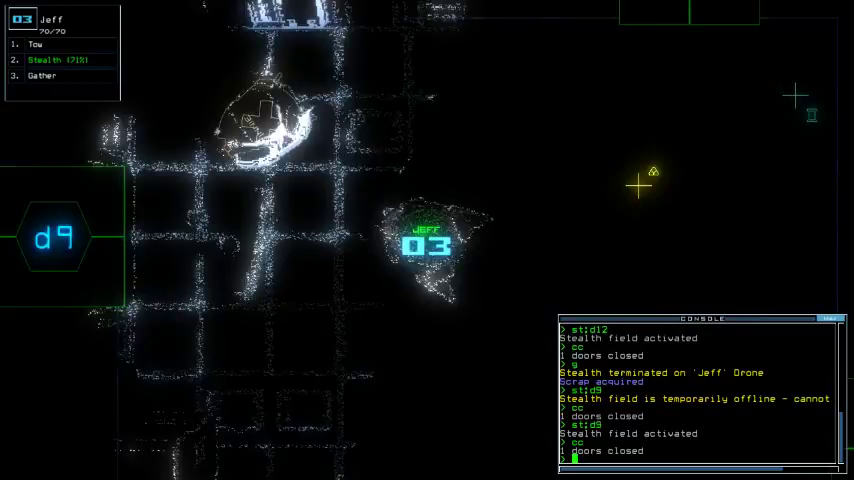
key(space)
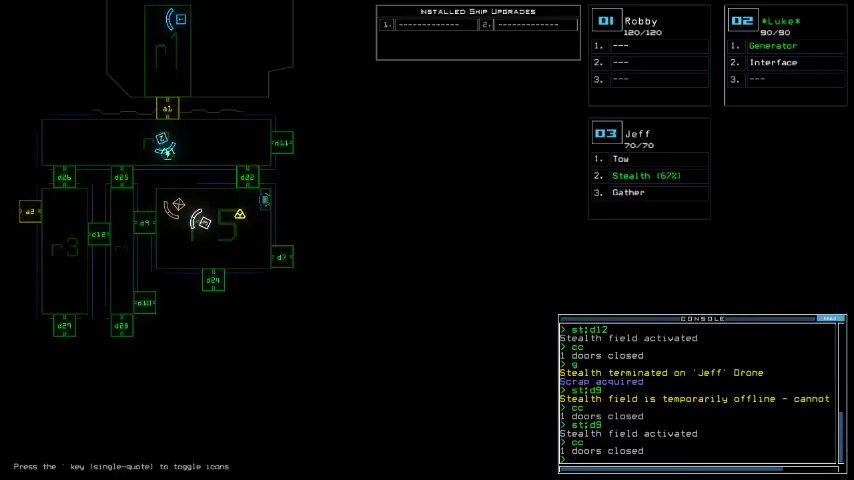
Gather the scrap beside Jeff and send it to door d22.
key(3)
text(swap)
key(Return)
key(Escape)
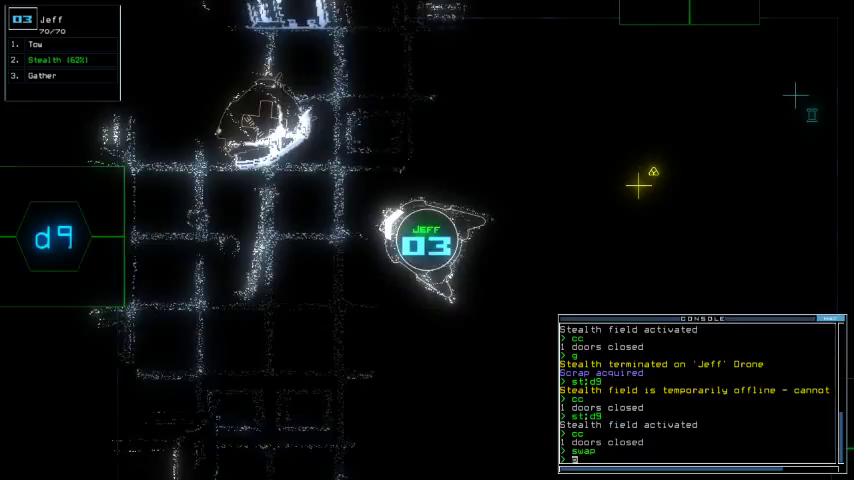
text(g)
key(Return)
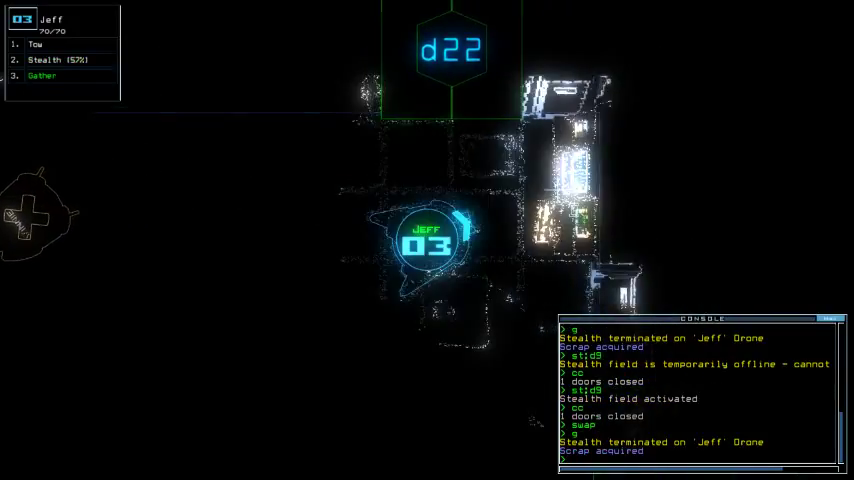
text(d22)
key(Return)
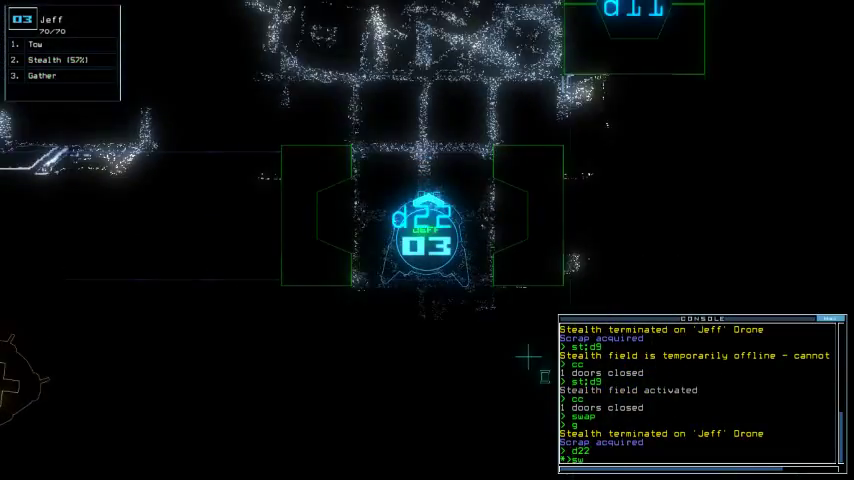
text(swap)
Give Luke Jeff's Tow module and fit the derelict turret into Jeff's empty slot.
key(Return)
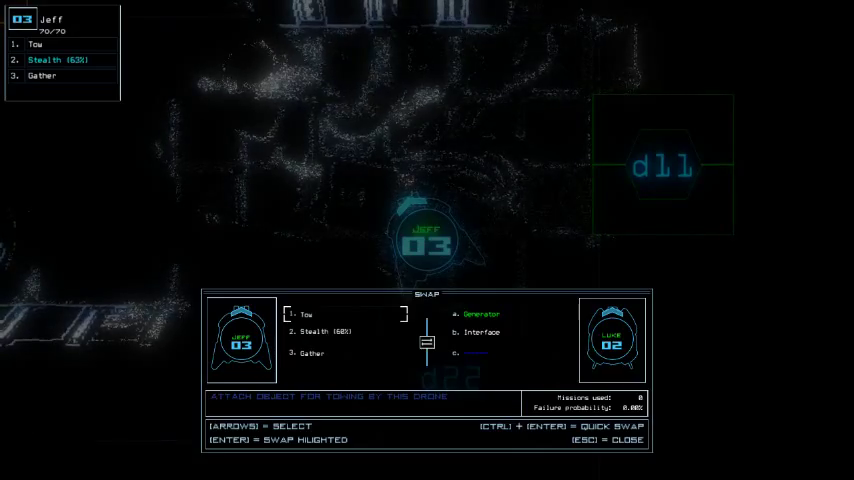
key(Escape)
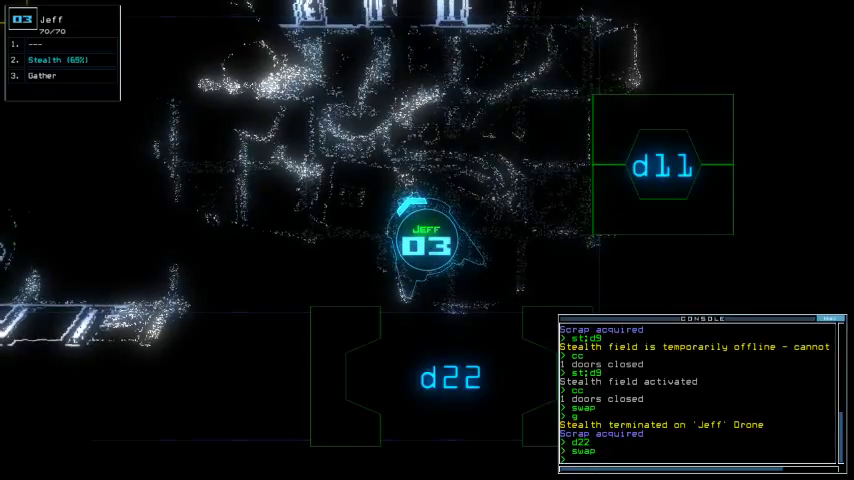
key(space)
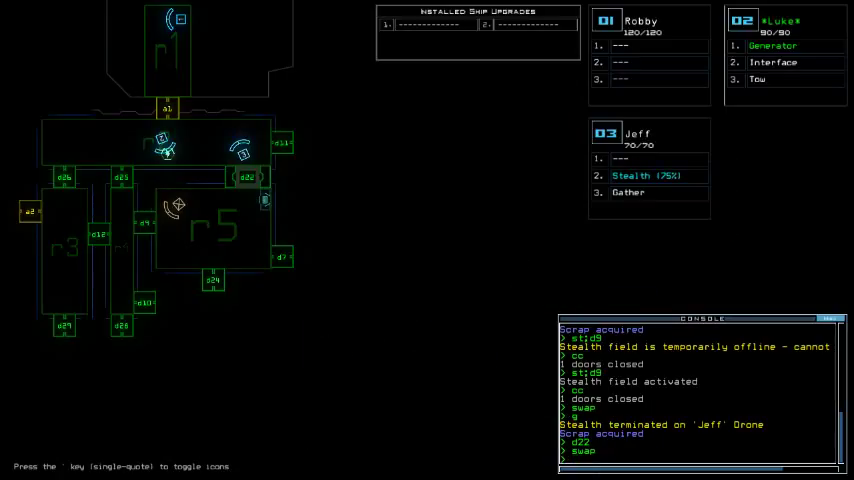
key(space)
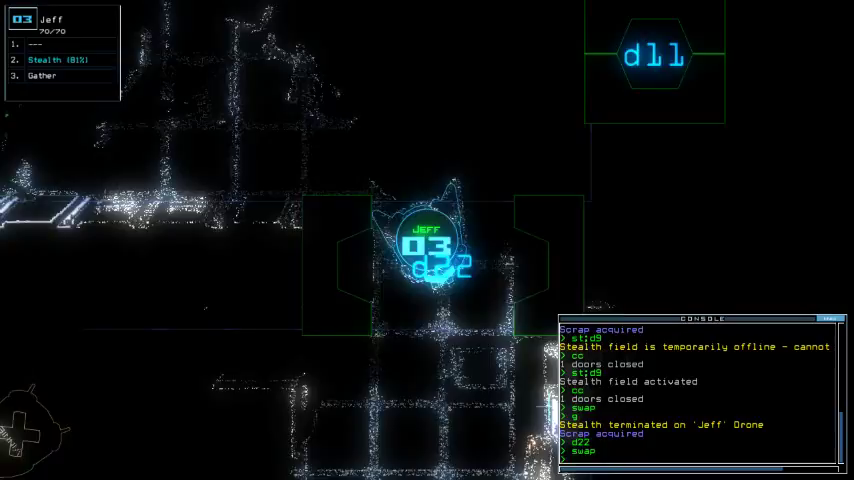
text(swap)
key(Return)
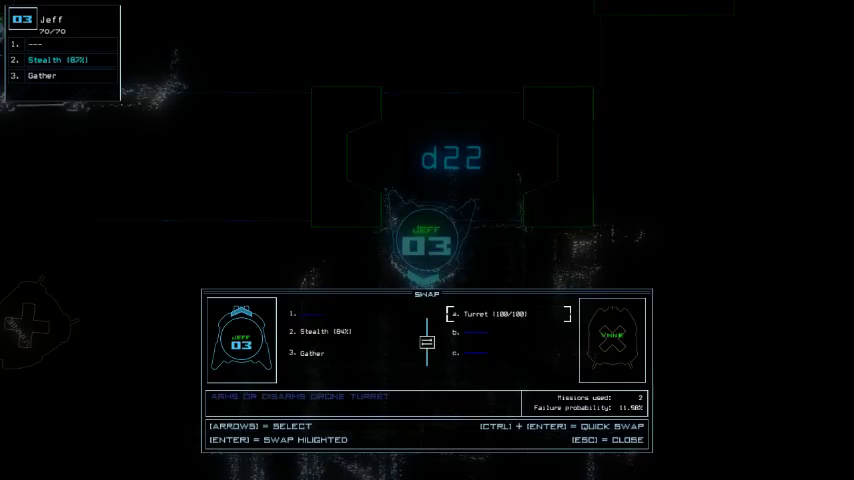
key(ctrl+Return)
key(Up)
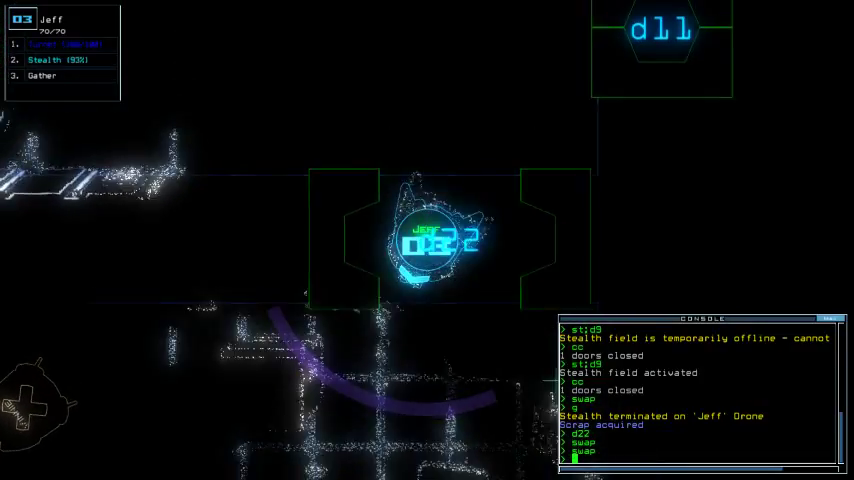
text(swap)
Trade Jeff's Gather module for Luke's Interface.
key(Return)
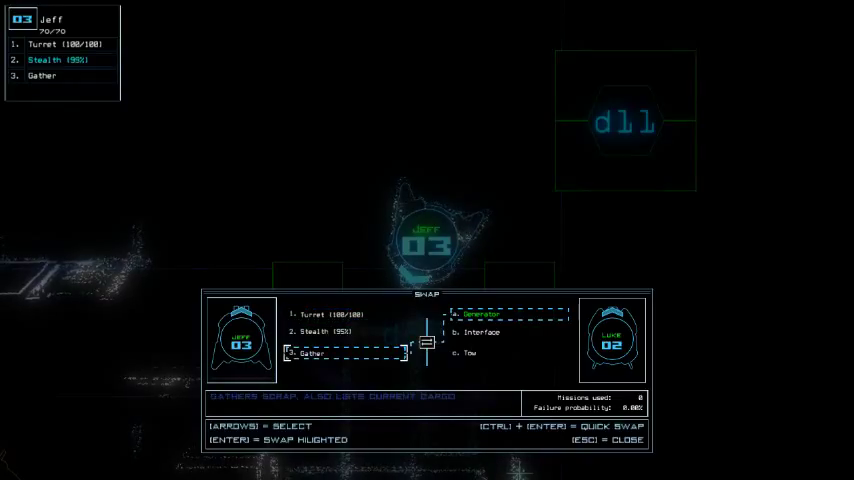
key(Escape)
text(sa)
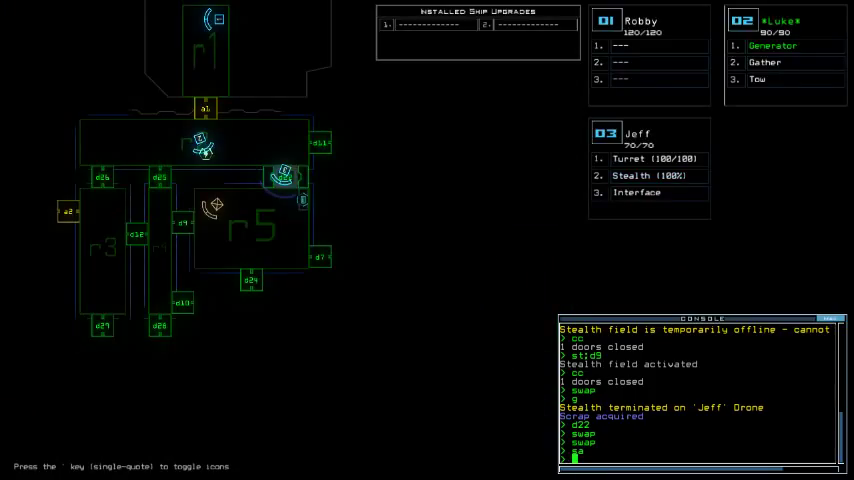
key(space)
key(Down)
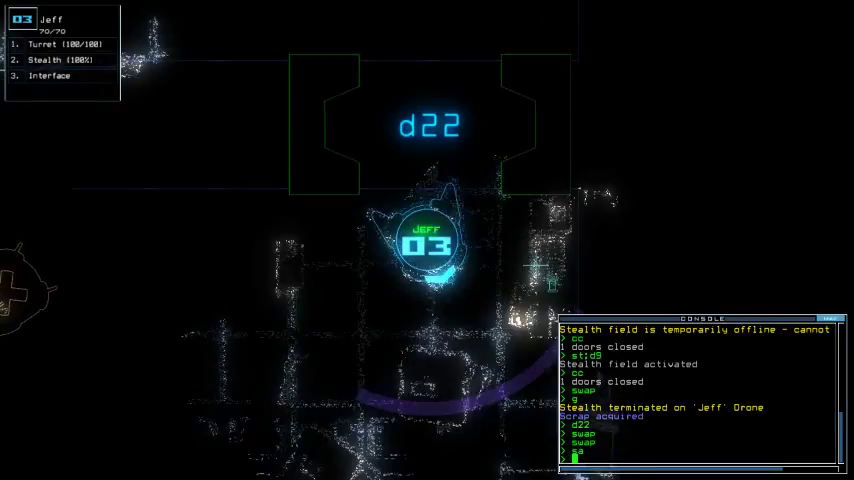
Activate Jeff's interface and survey the ship, revealing ten rooms.
key(Tab)
key(Return)
key(space)
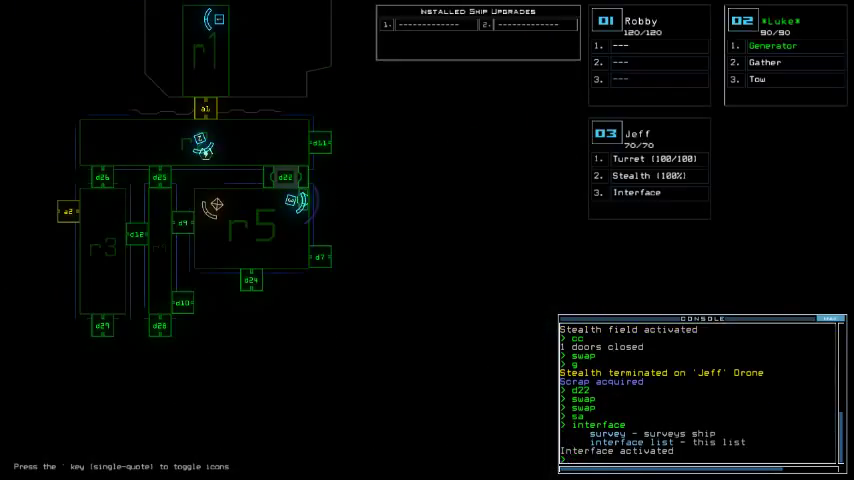
key(Return)
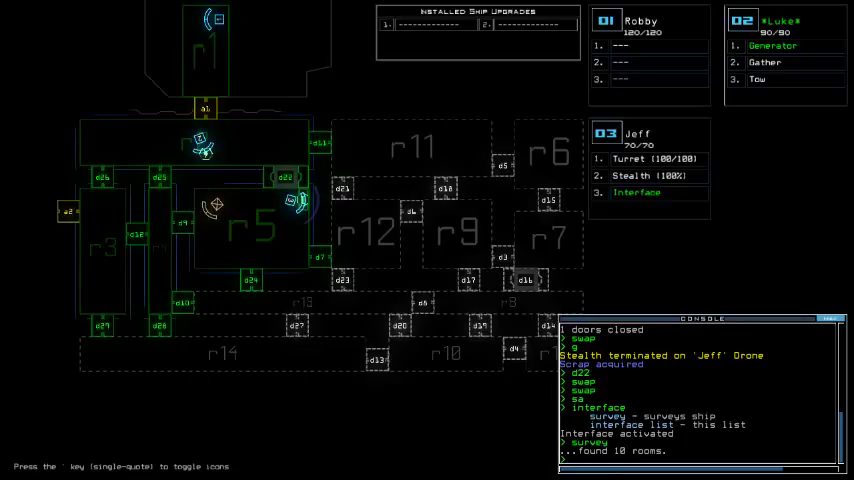
key(space)
key(Up)
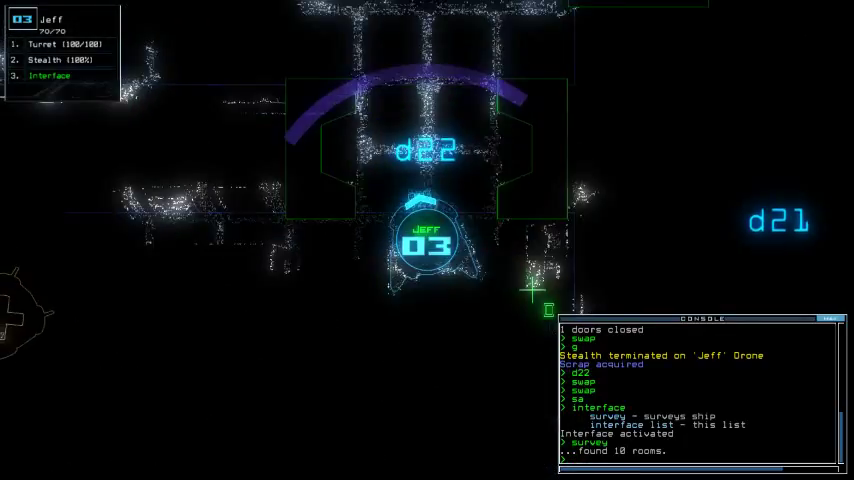
text(d22)
Send Jeff to d22 and trade its Turret for Luke's Gather.
key(Return)
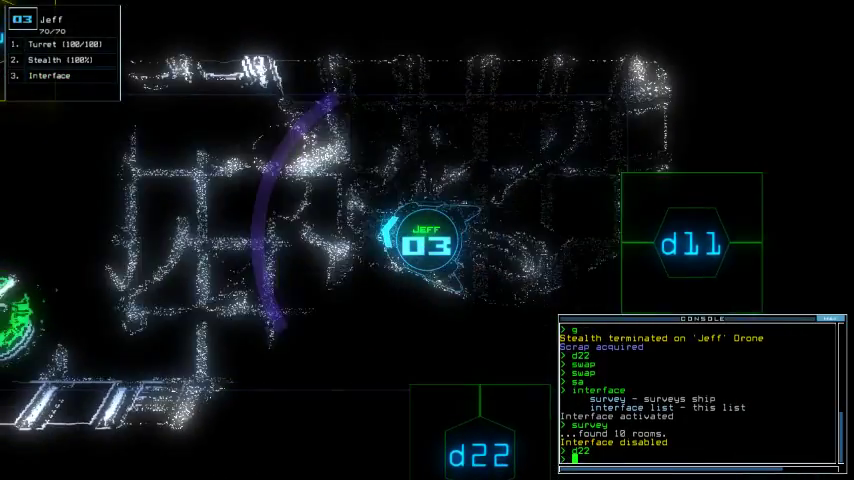
text(swap)
key(Return)
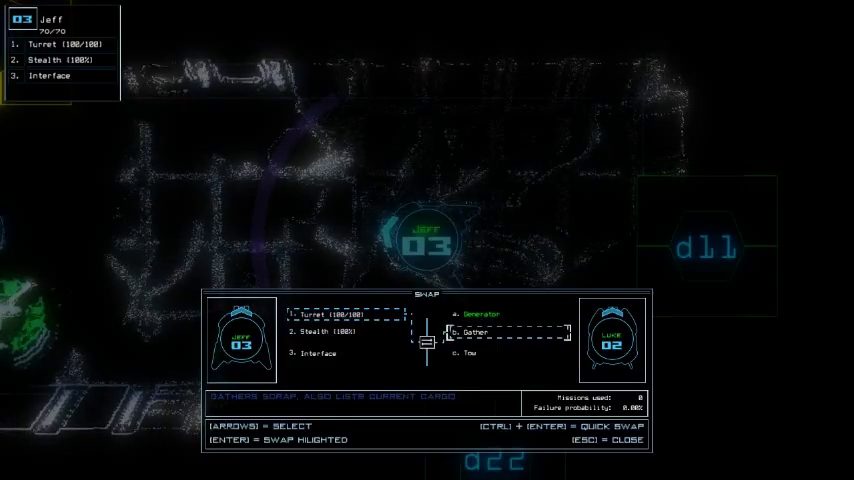
key(ctrl+Return)
key(space)
text(time)
key(Return)
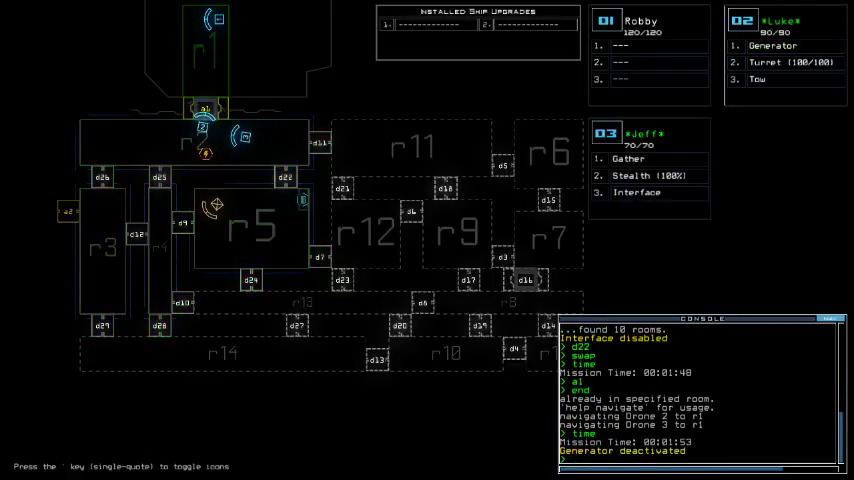
Switch control to Luke and check the mission time.
key(space)
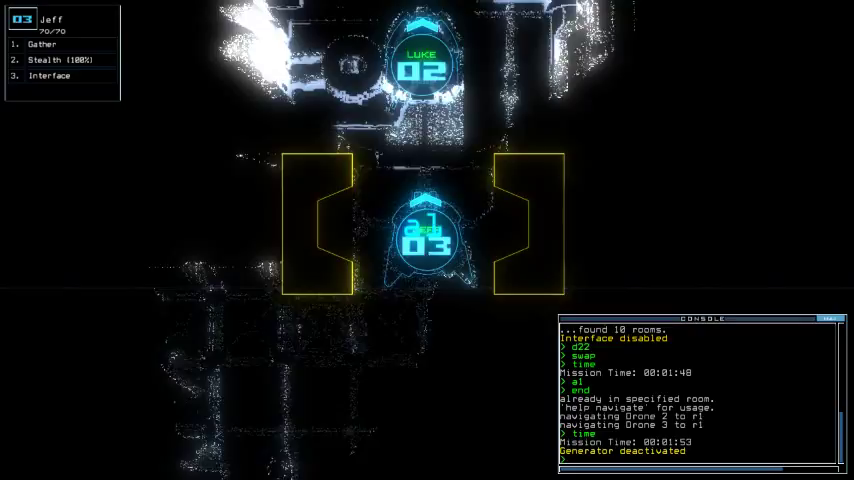
key(2)
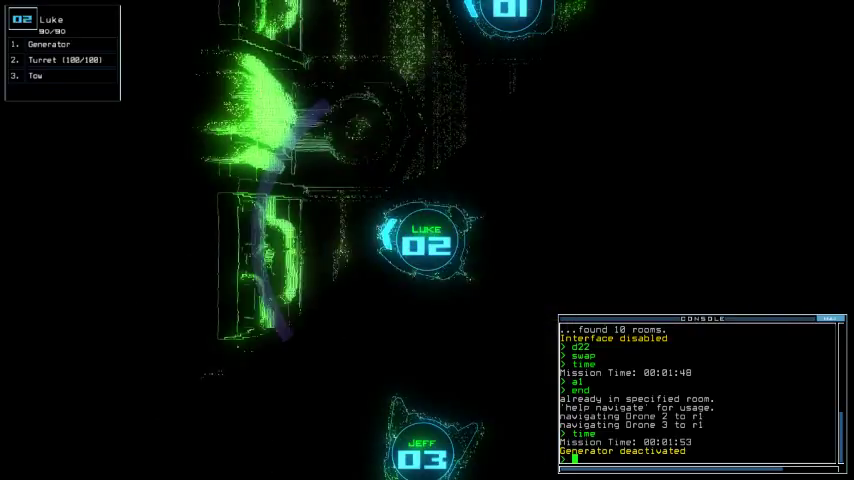
key(space)
text(time)
key(Return)
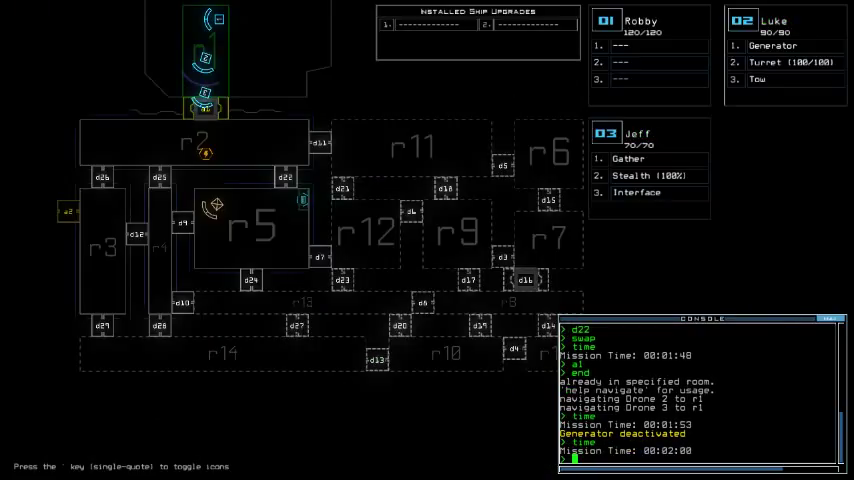
text(3)
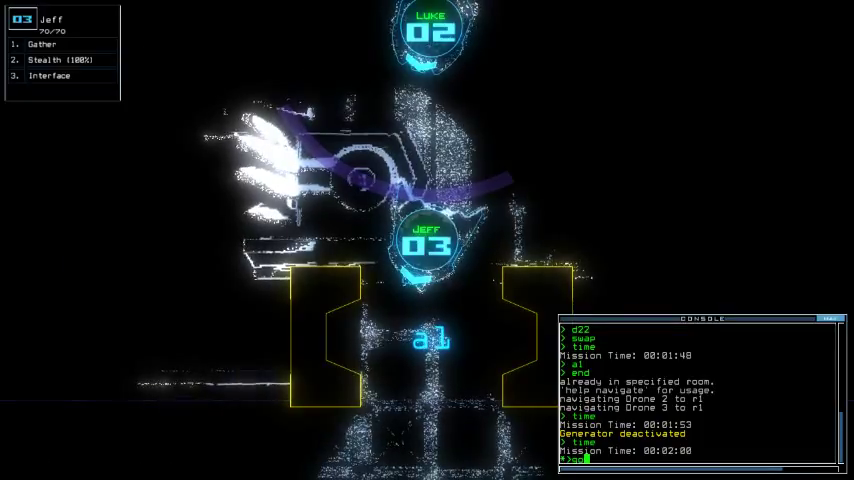
text(go)
Report ship status, reactivate the generator via a1, and cloak Jeff at door d11.
key(Return)
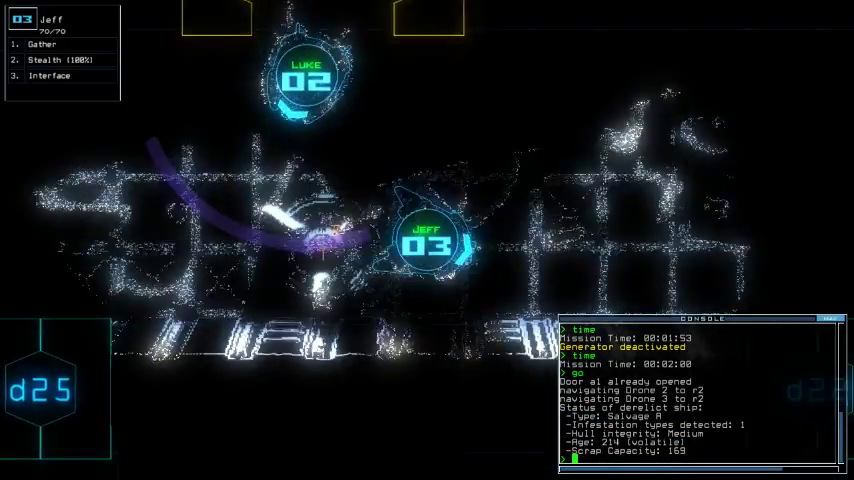
text(a1)
key(Return)
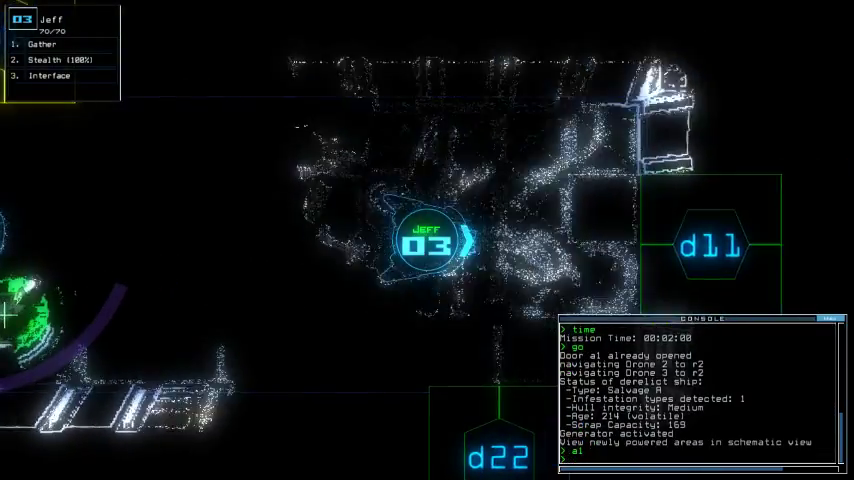
text(sl)
text(1)
key(Return)
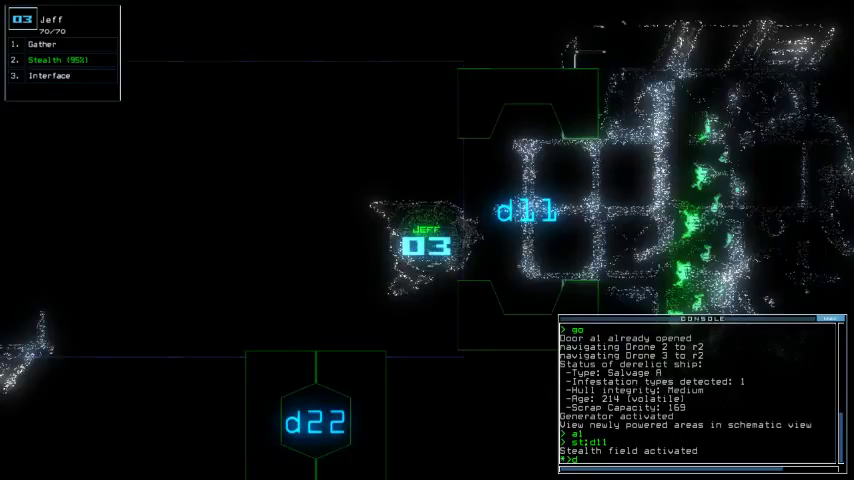
key(space)
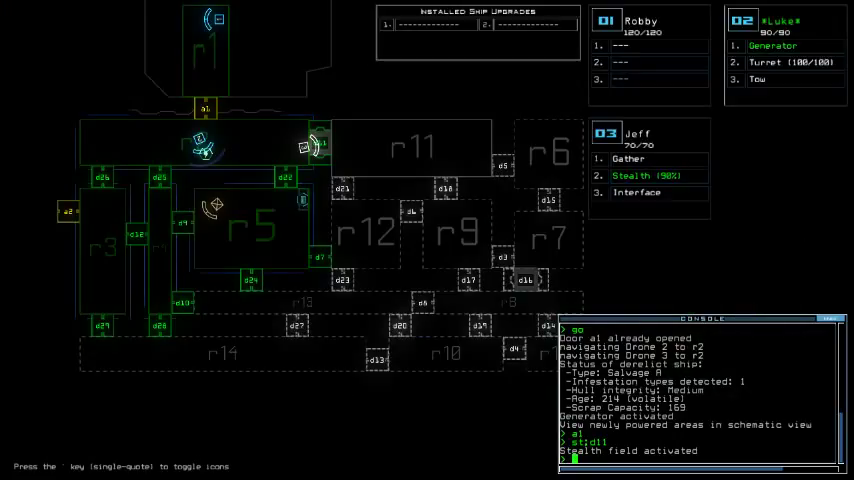
key(space)
text(d11)
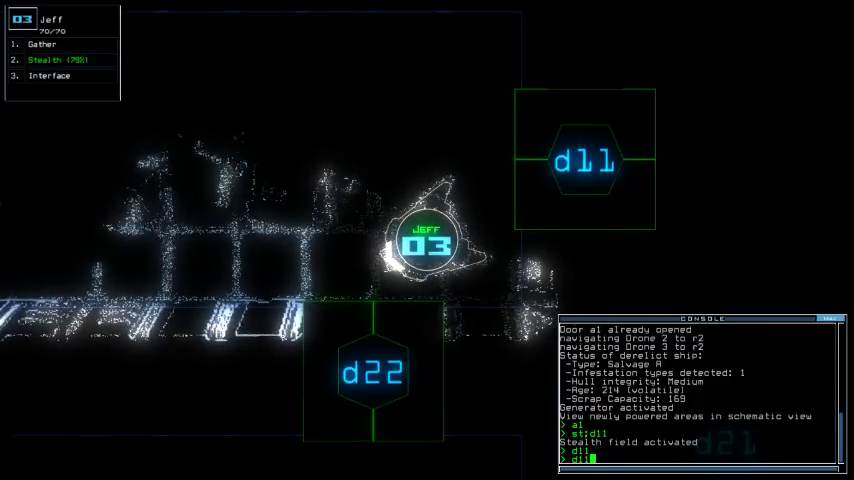
Toggle doors d11 and d22 and move drone 03 toward the next room.
key(Return)
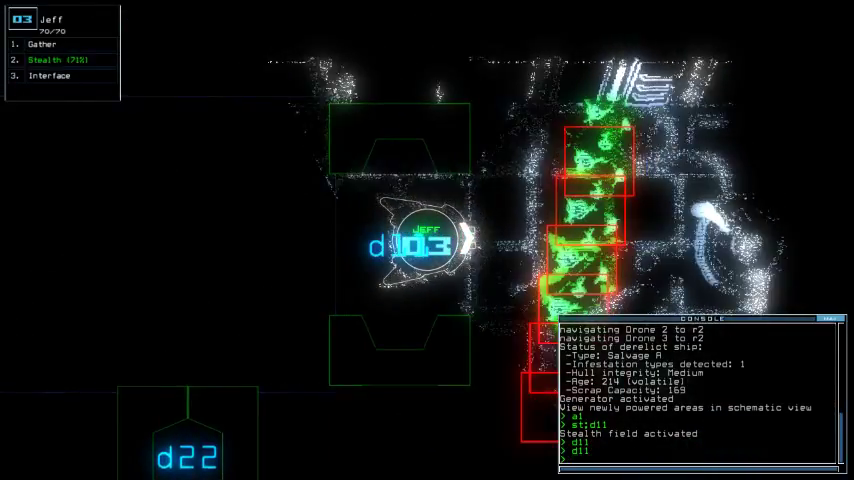
text(d11)
key(Return)
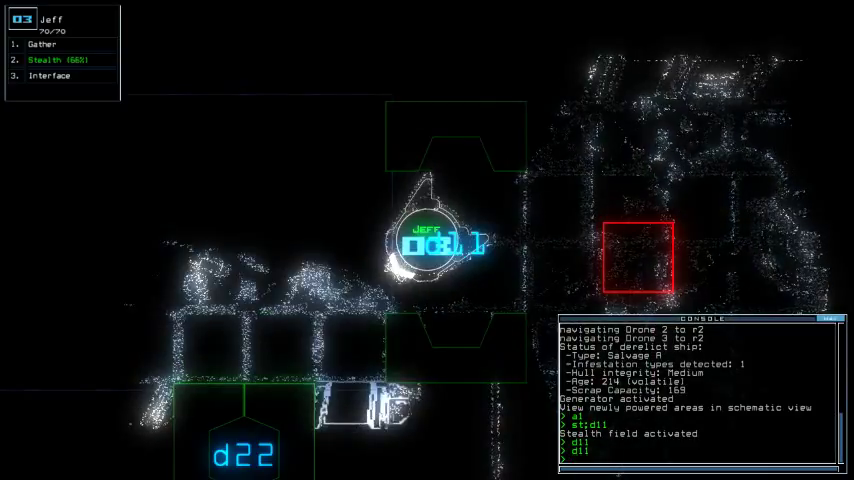
key(space)
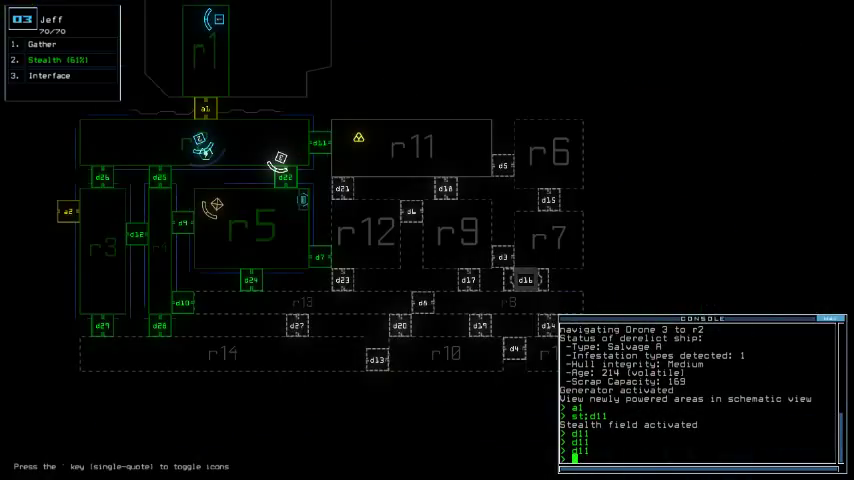
text(d22)
key(space)
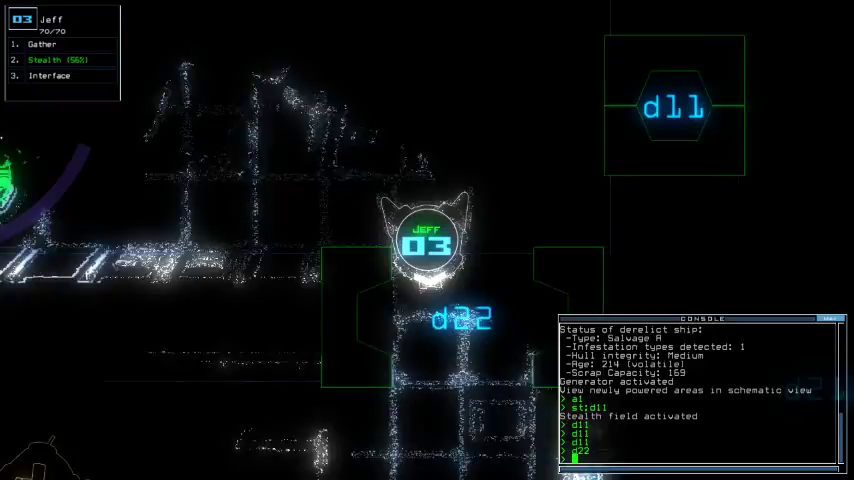
text(d22)
key(Return)
key(Return)
key(Up)
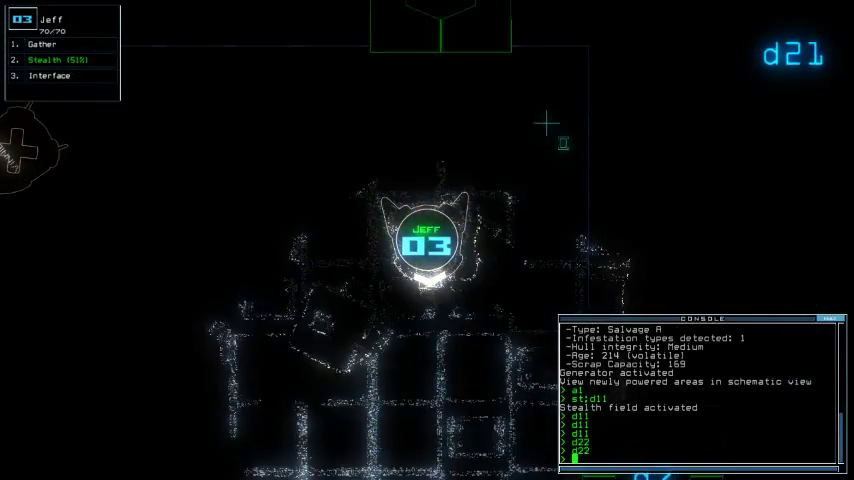
key(Right)
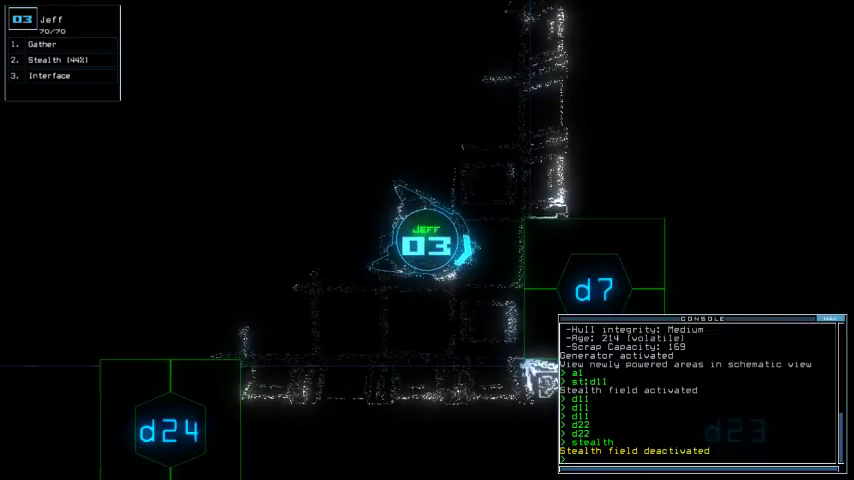
Resume from the pause menu, send cloaked Jeff to d7, then drop stealth.
key(Escape)
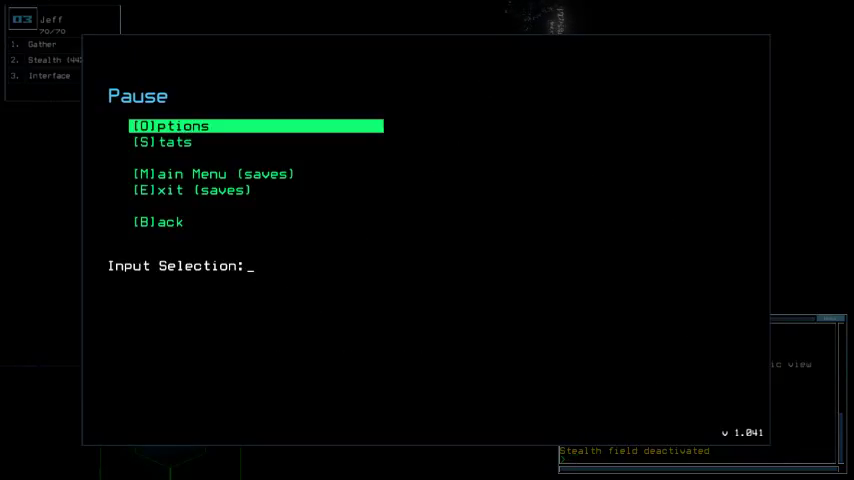
key(b)
text(st:d7)
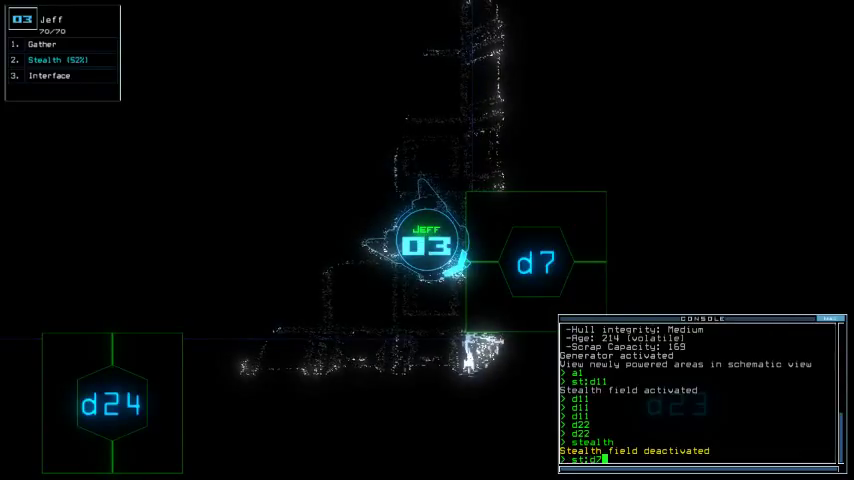
key(Return)
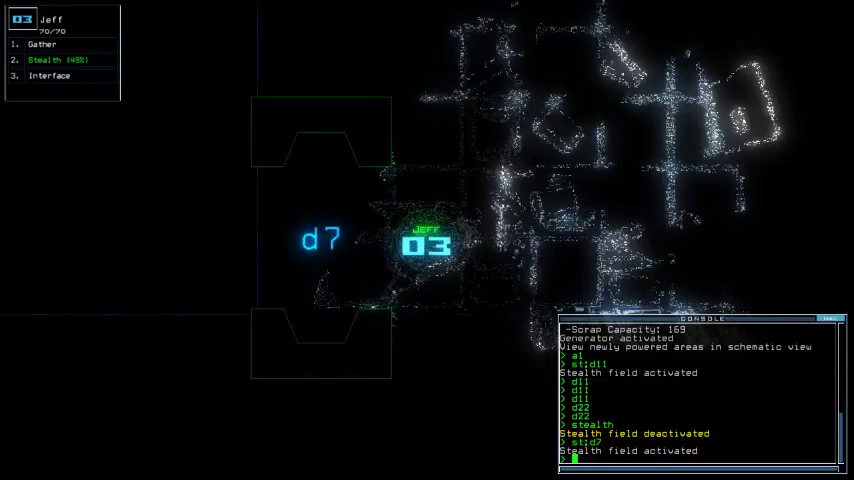
text(sta)
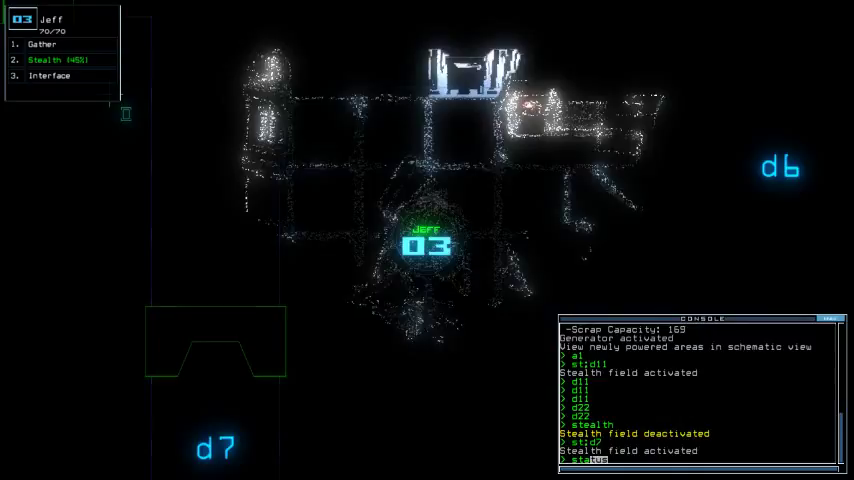
text(b)
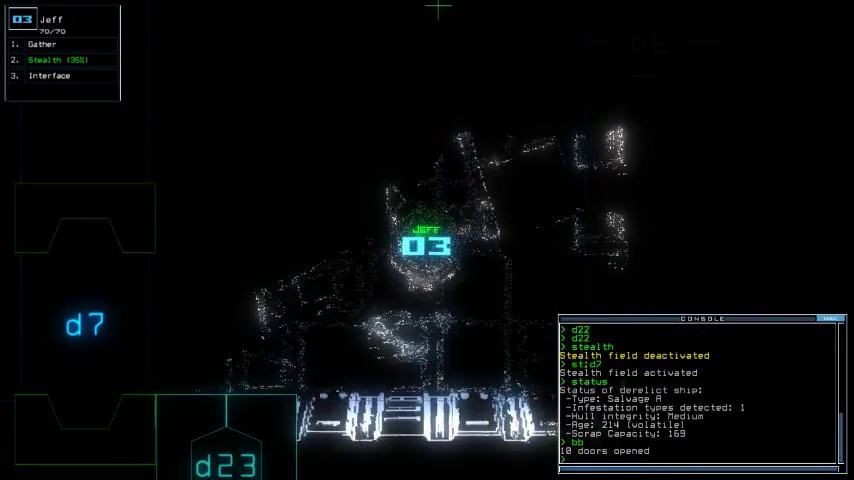
text(astealth)
key(Return)
Track Jeff's route past d24, d12 and d9 on the schematic map.
key(space)
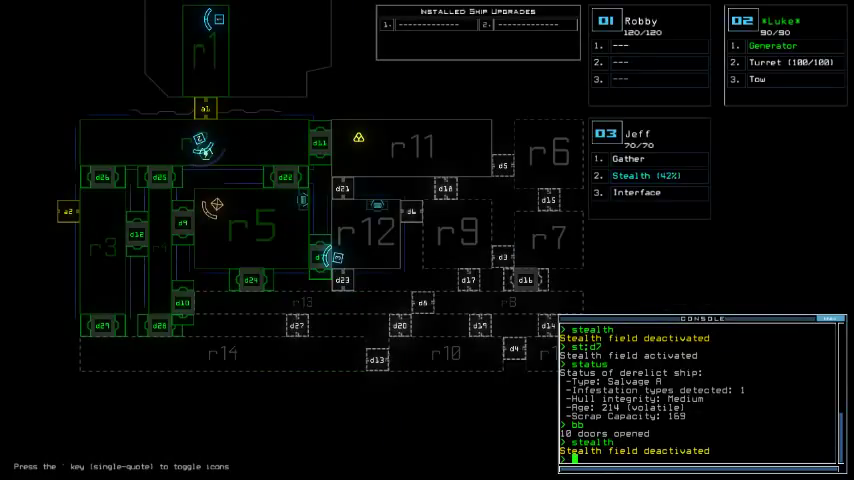
key(space)
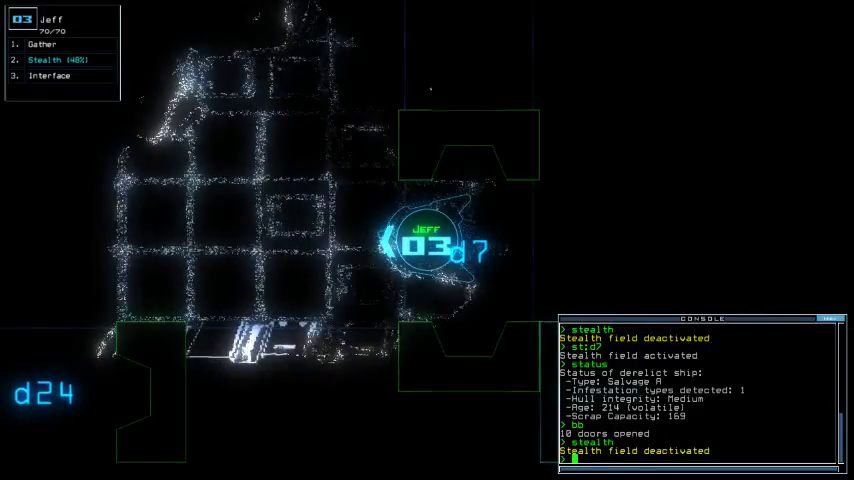
key(space)
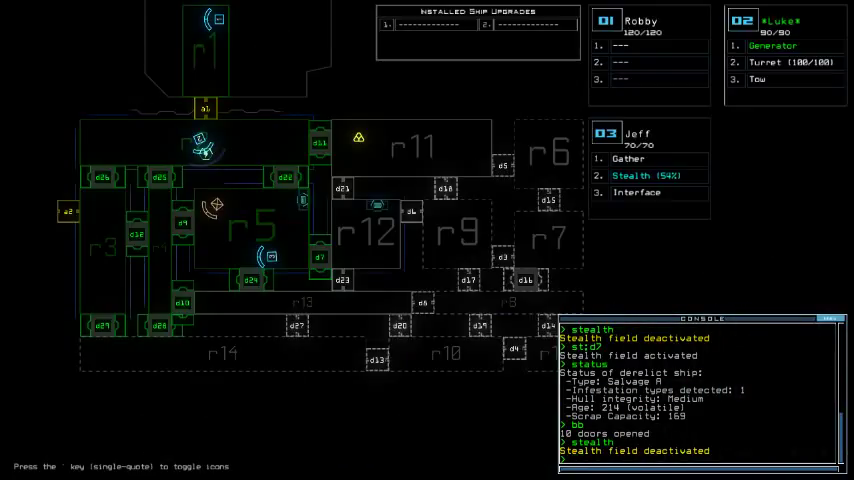
key(space)
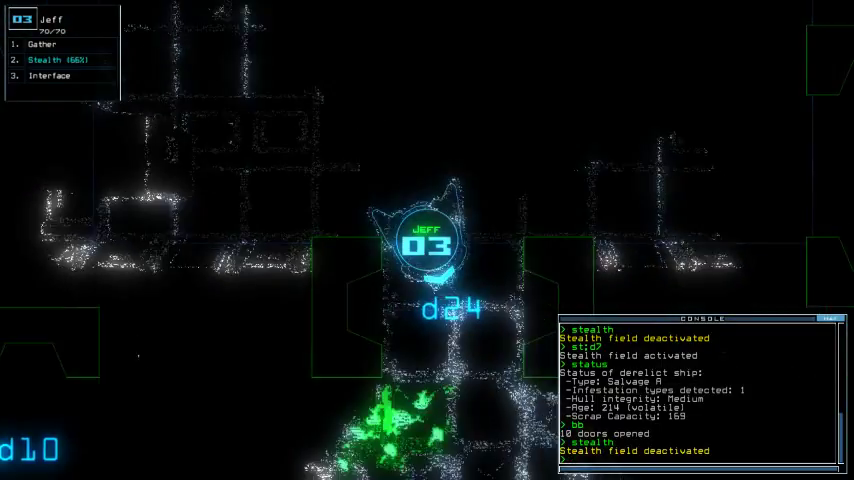
key(space)
key(space)
text(time)
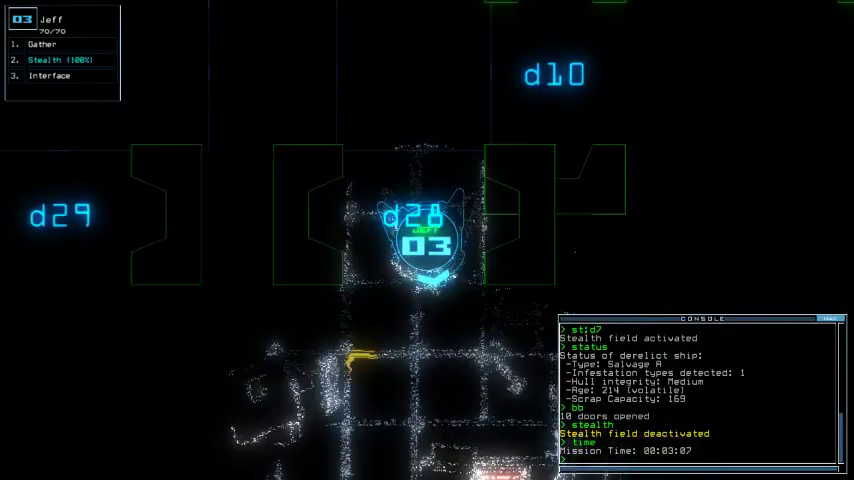
text(g)
Gather five pieces of scrap with Jeff.
key(Return)
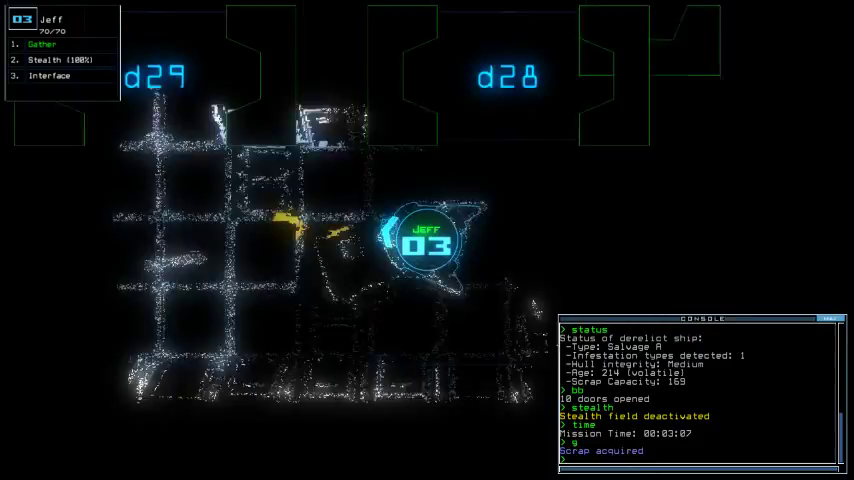
text(g)
key(Return)
key(Return)
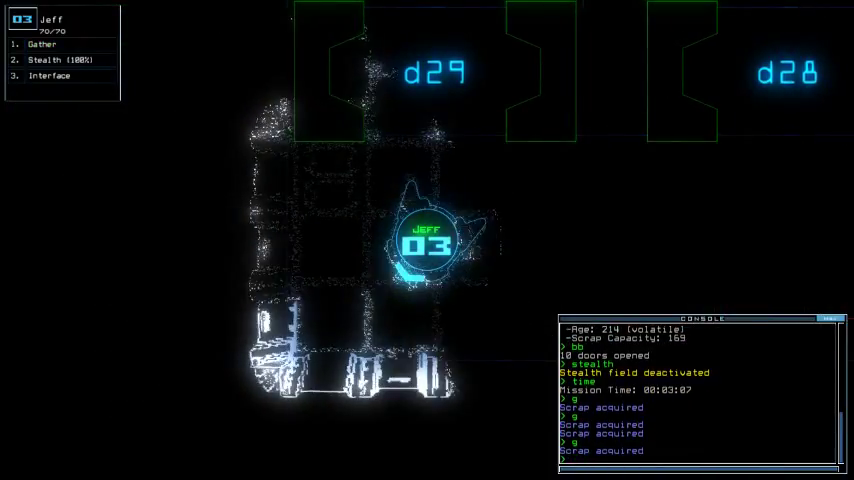
drag(786, 268, 465, 300)
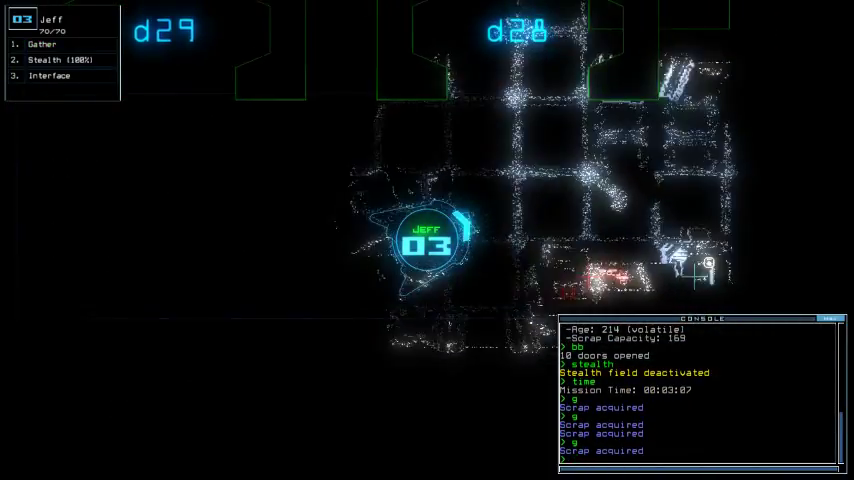
key(Up)
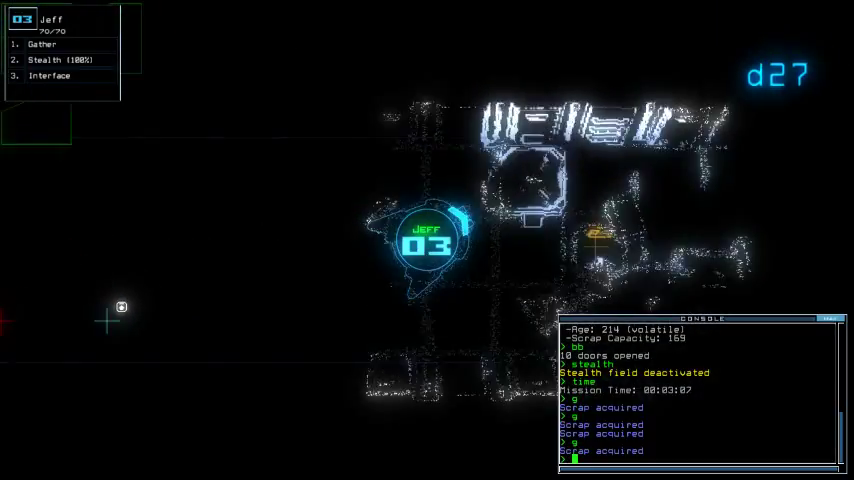
text(g)
key(Return)
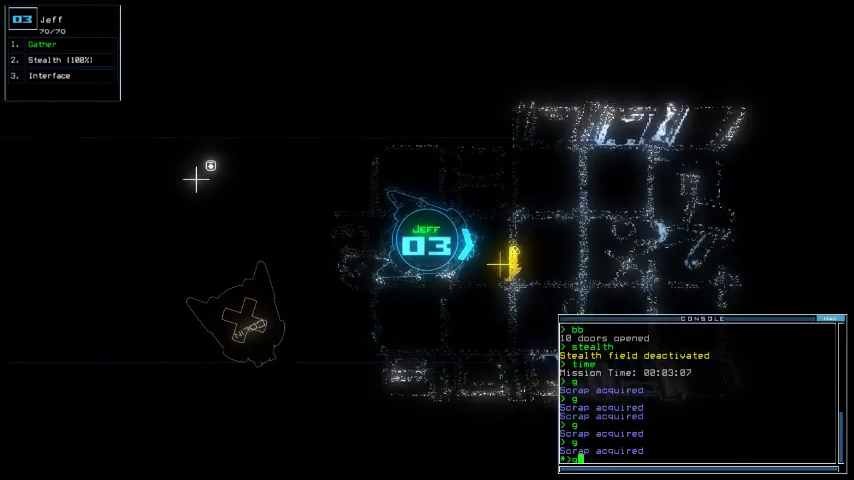
text(g)
key(Return)
text(g)
key(Return)
Restart Luke's generator, check the time, and recall drones 2 and 3 to r1.
key(2)
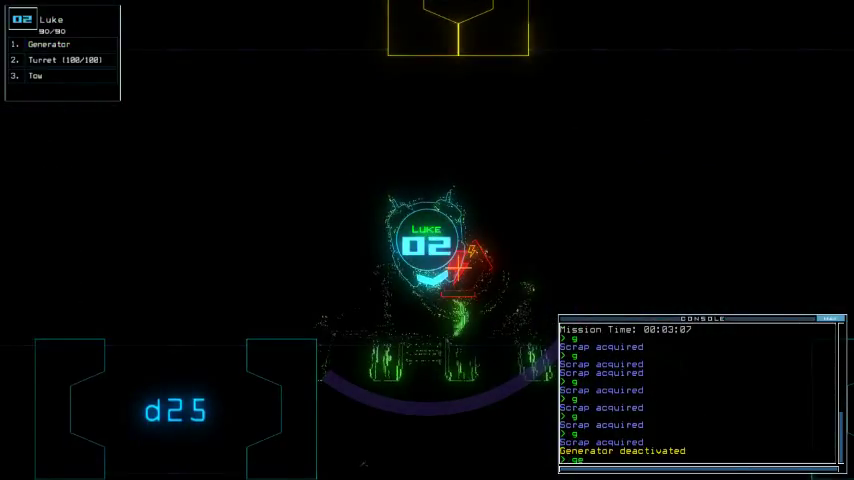
text(nerator)
key(Return)
key(space)
key(Return)
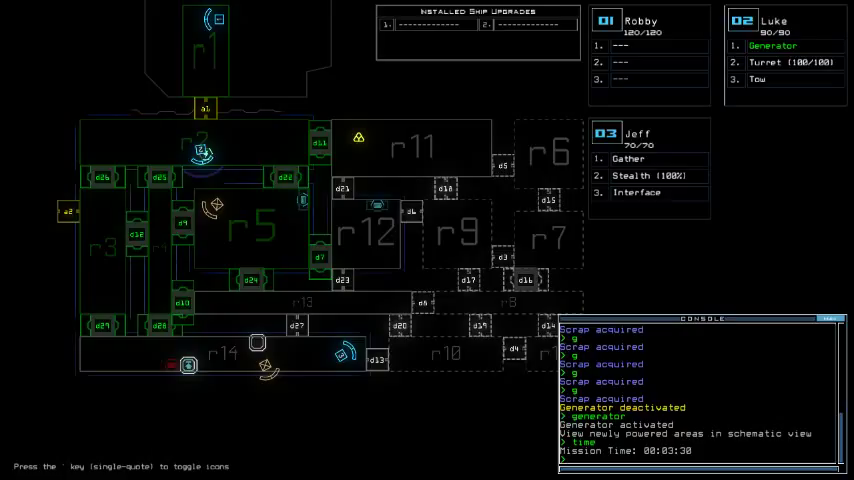
key(3)
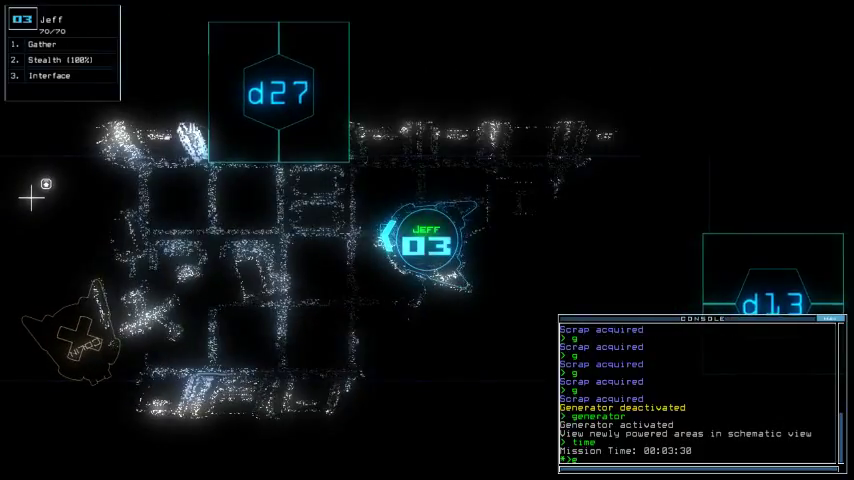
text(end)
key(Return)
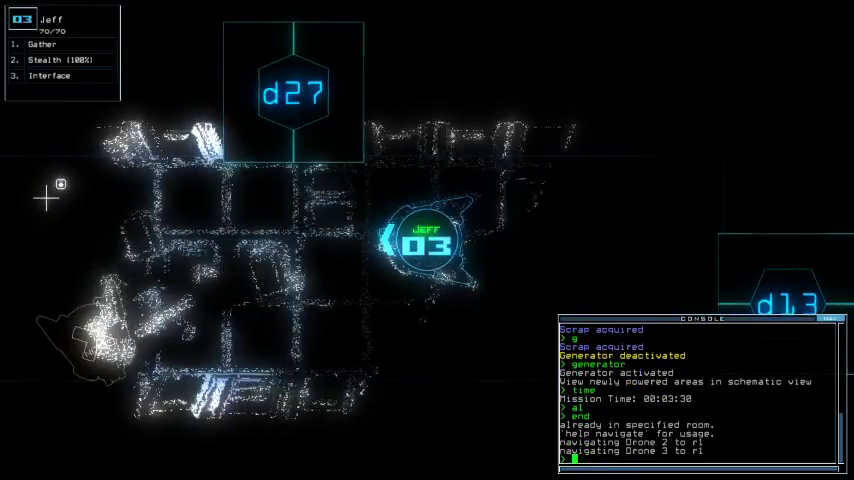
text(swap)
Cloak Jeff and drop stealth on reaching airlock a1.
key(Return)
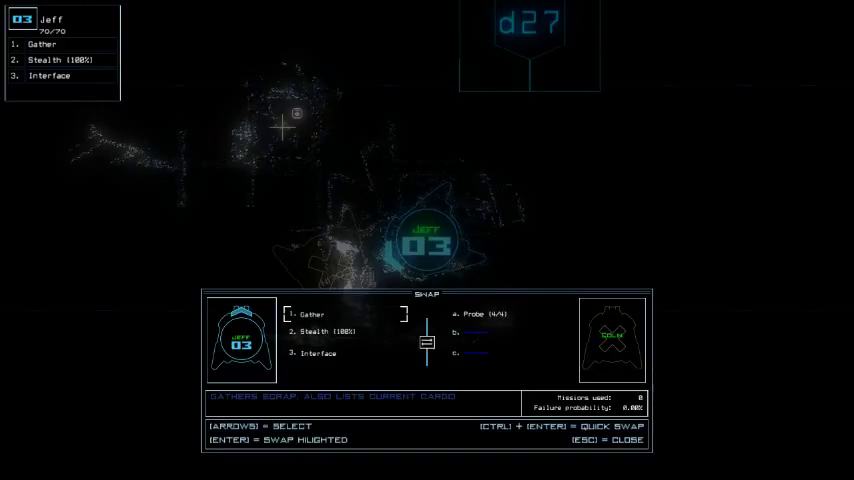
key(Escape)
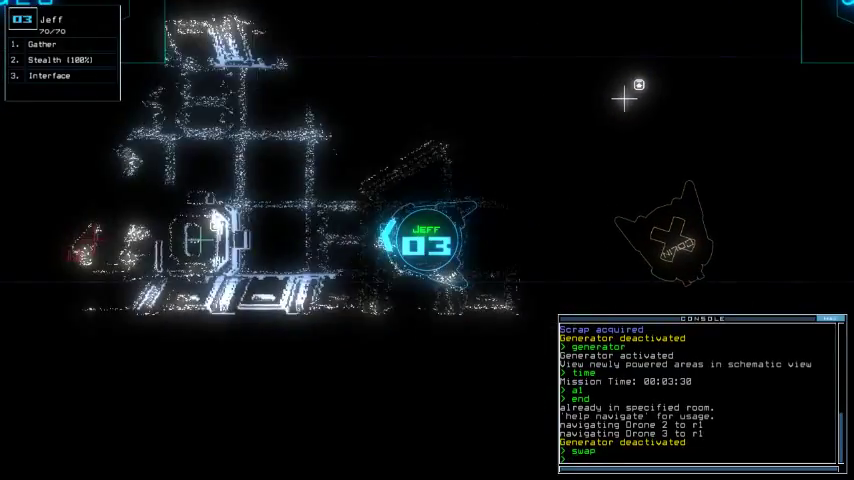
text(st)
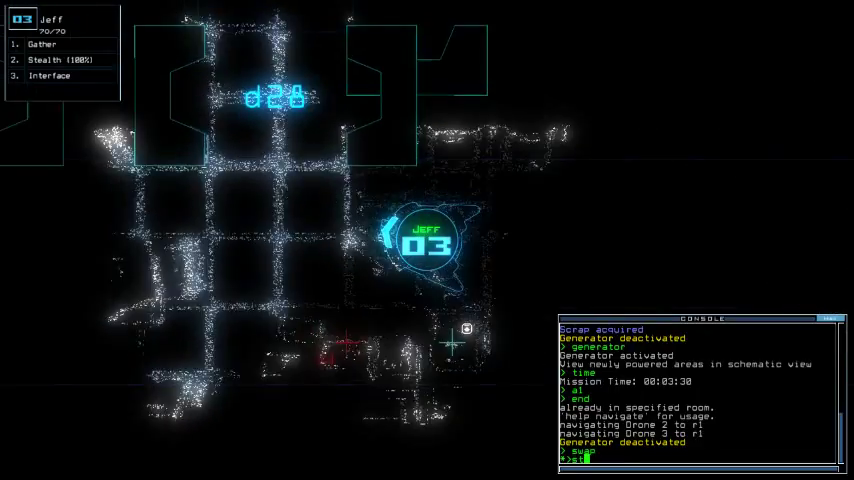
key(Return)
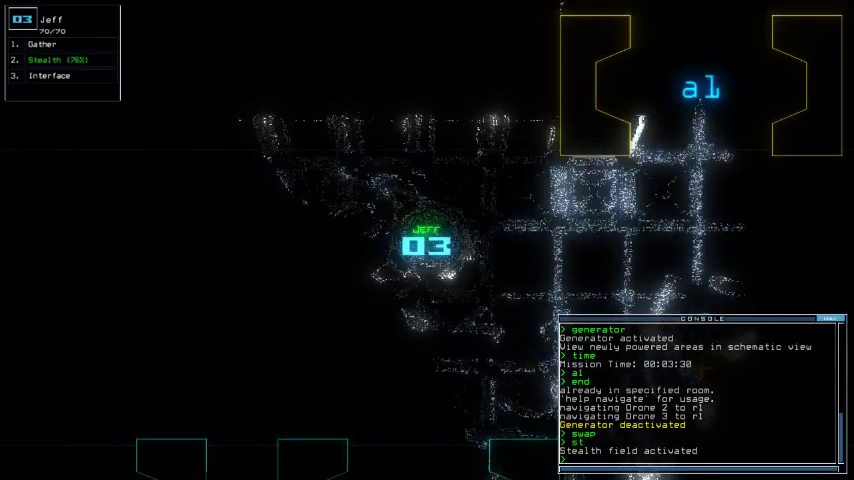
text(ste)
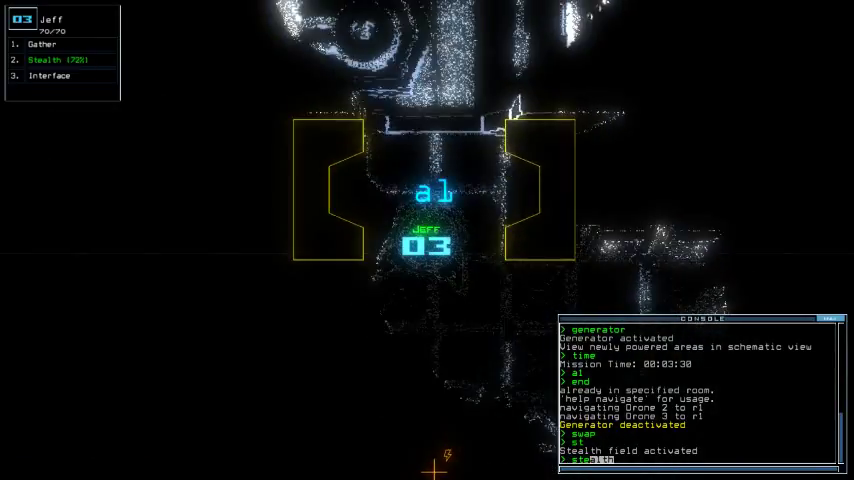
text(swa)
key(Return)
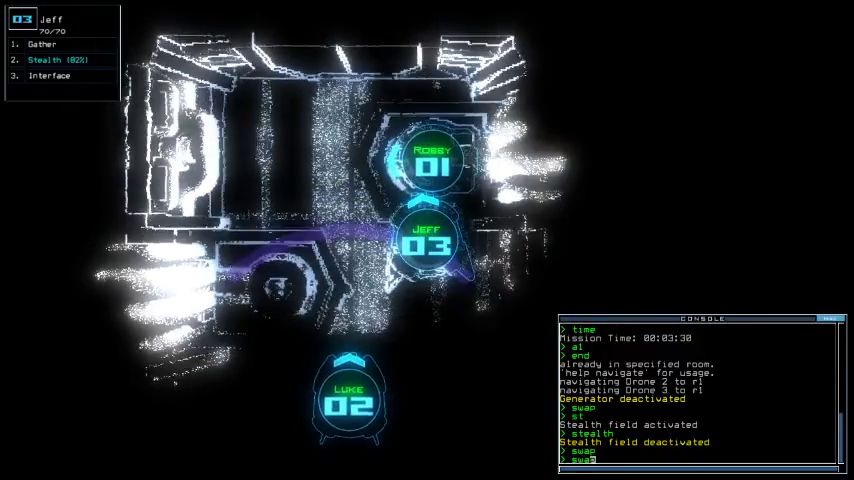
Give Jeff's interface module to Robby and show the derelict status report.
key(Return)
key(ctrl+Return)
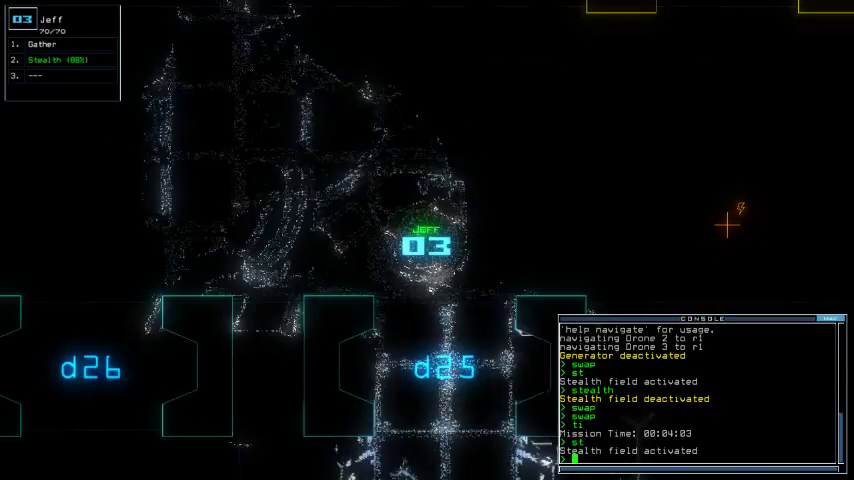
text(status)
key(Return)
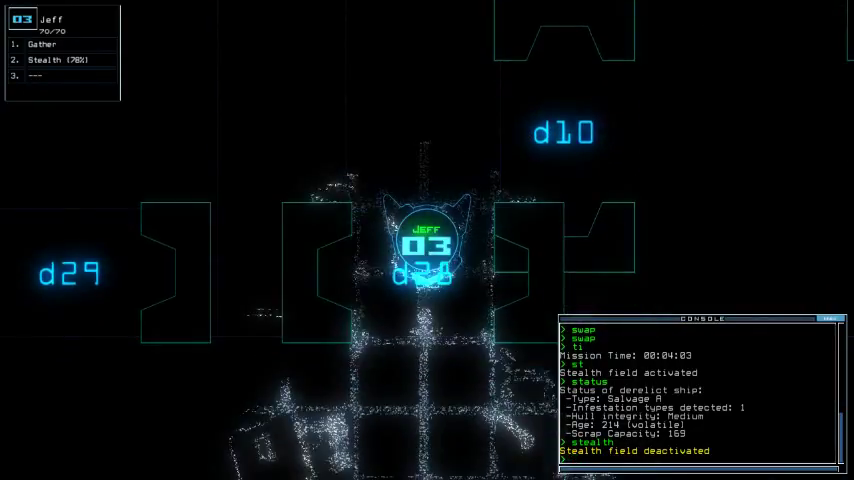
text(swa)
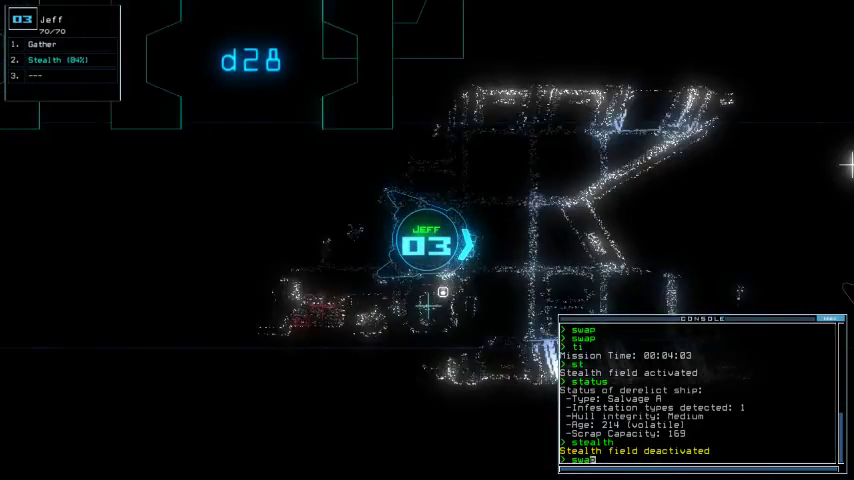
text(p)
Fit the probe module from destroyed drone Colin onto Jeff.
key(Return)
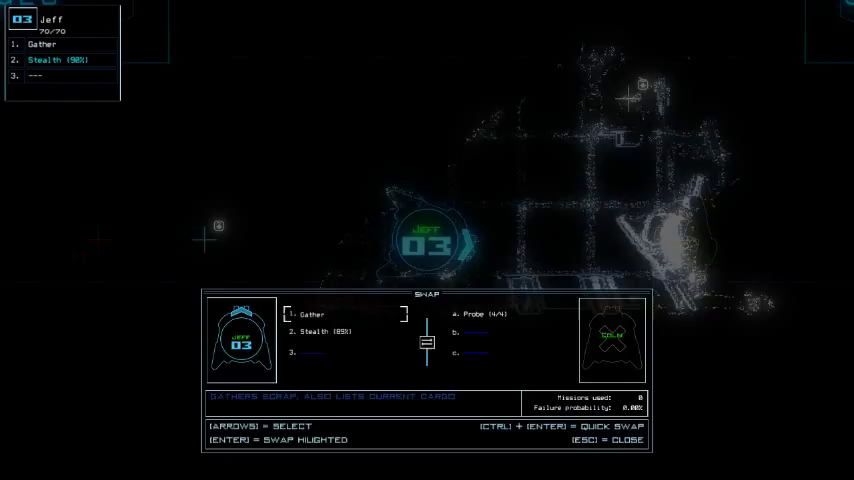
key(ctrl+Return)
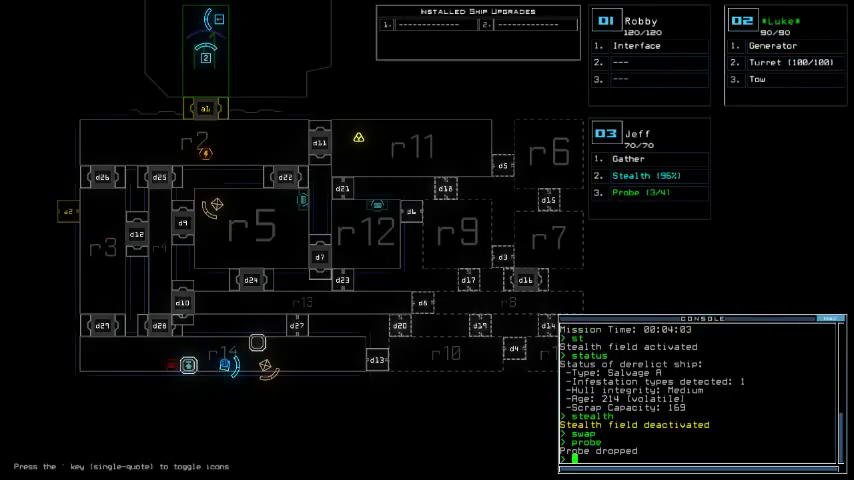
key(space)
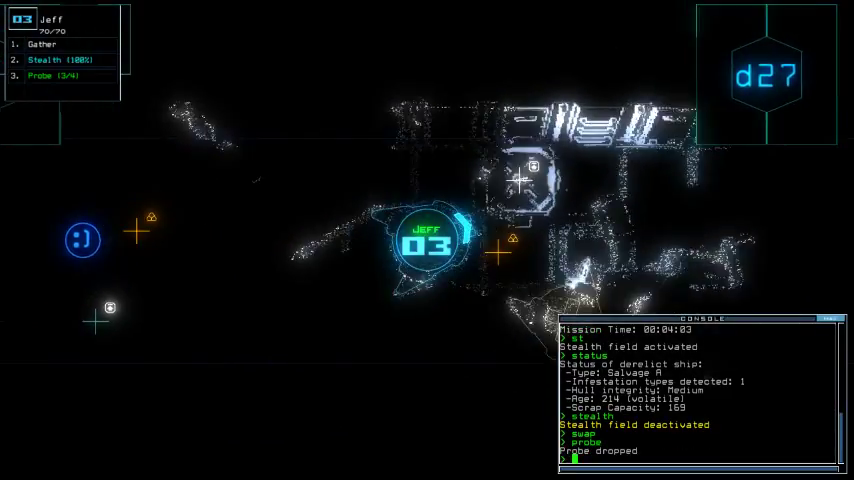
text(g)
Gather the scrap in room r14 and list its items, including the Long Range Scanner.
key(Return)
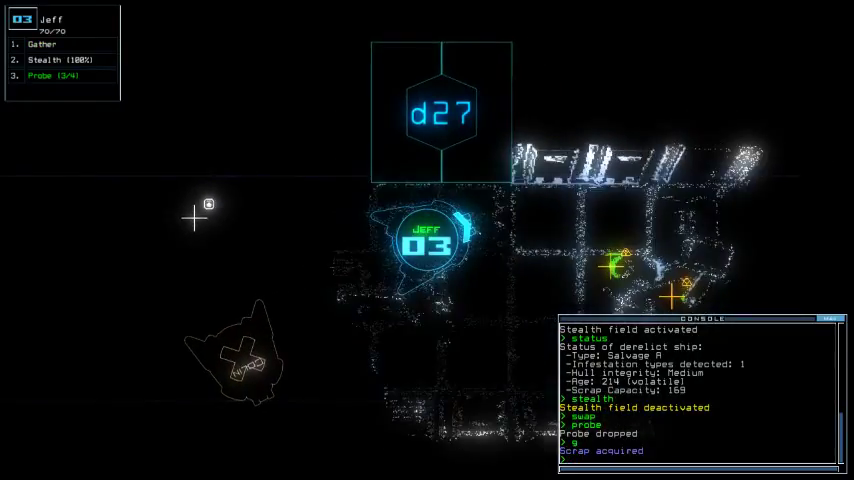
text(g)
key(Return)
text(g)
key(Return)
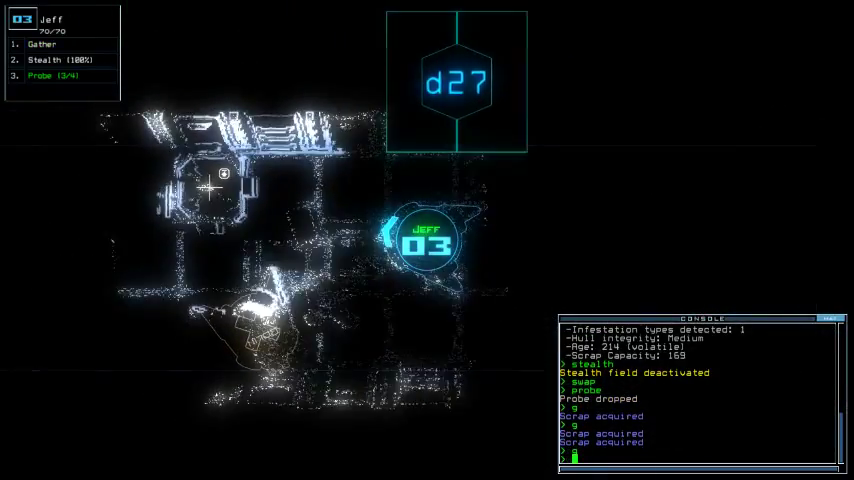
text(n)
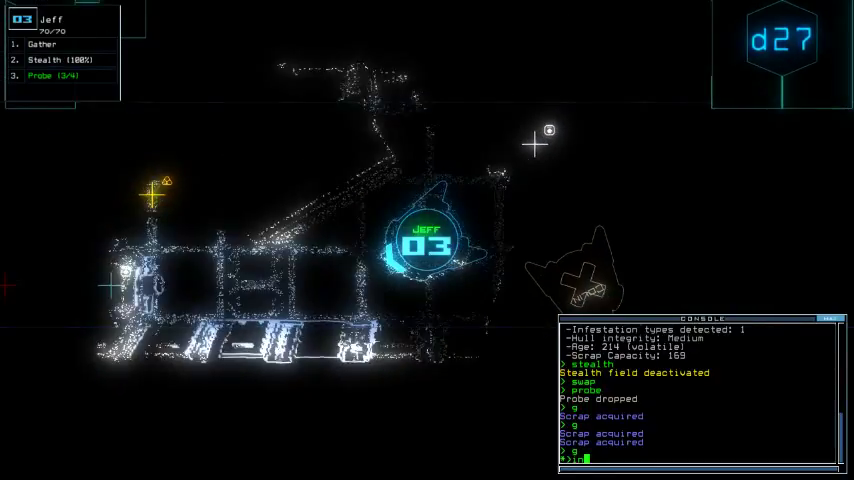
text(fo)
key(Return)
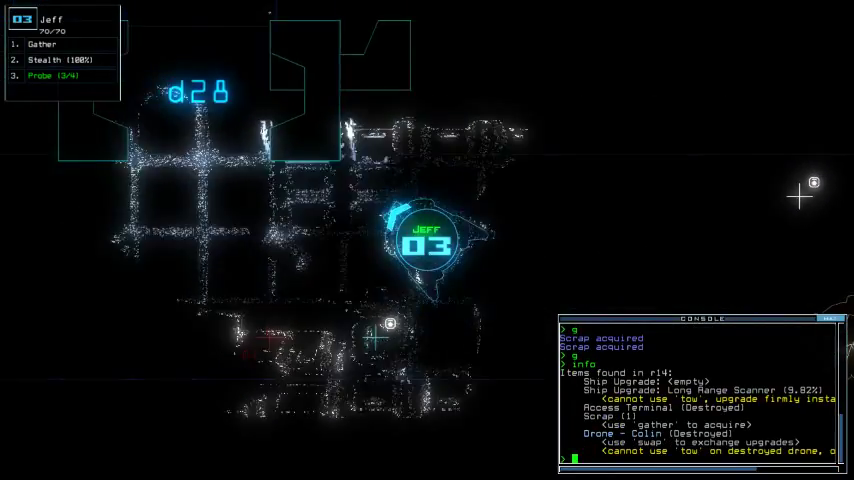
text(g)
key(Return)
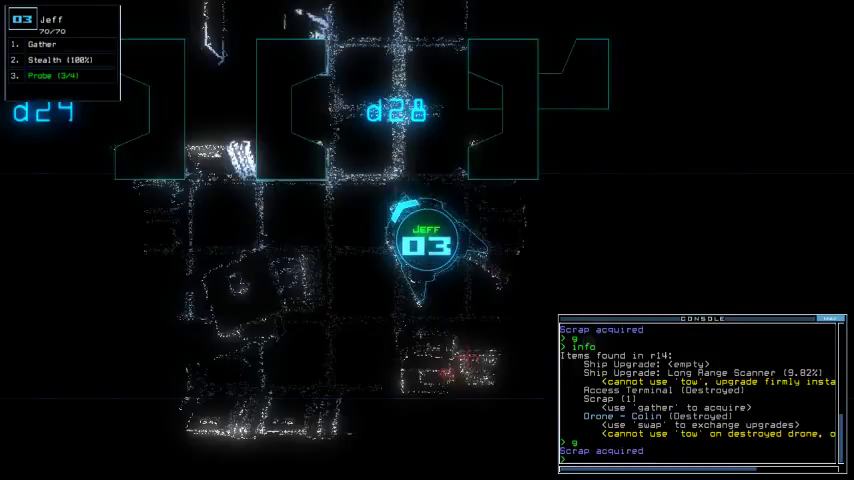
key(space)
key(space)
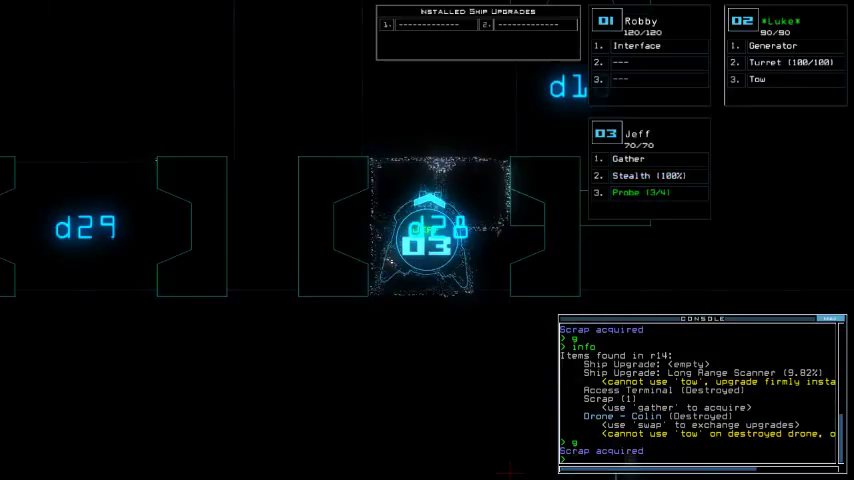
scroll(427, 240, down, 3)
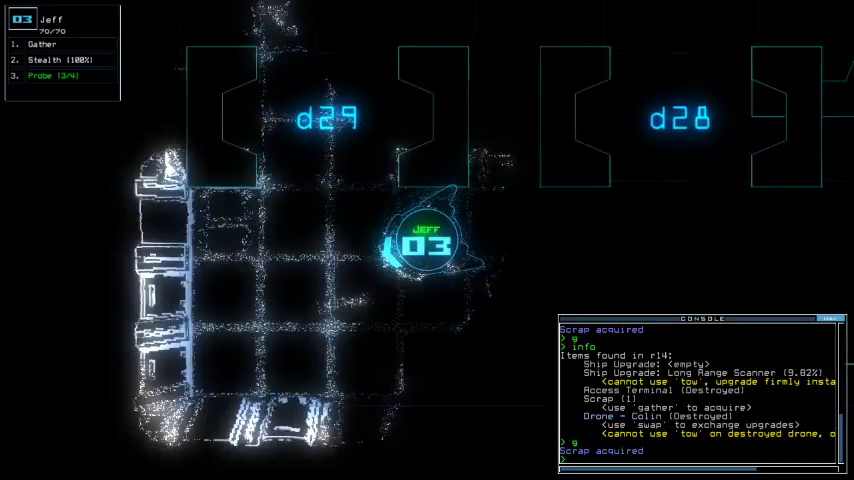
Drive Jeff through doorway d29 toward d12 and a2.
key(Up)
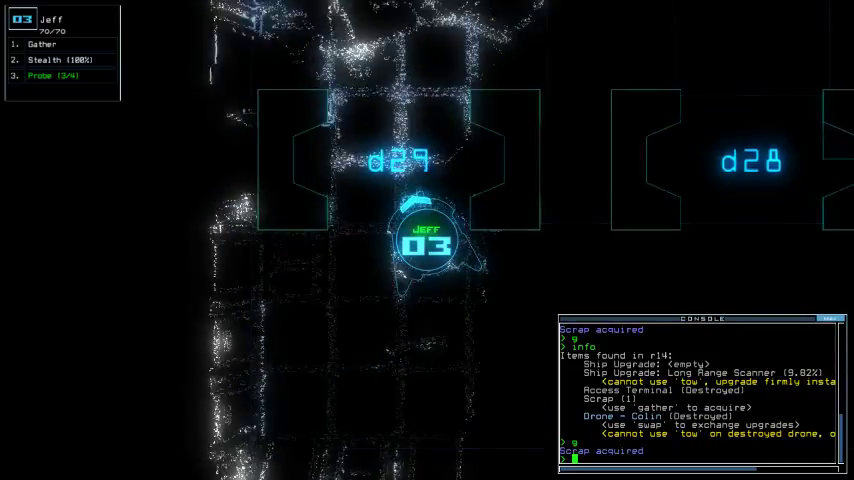
key(Up)
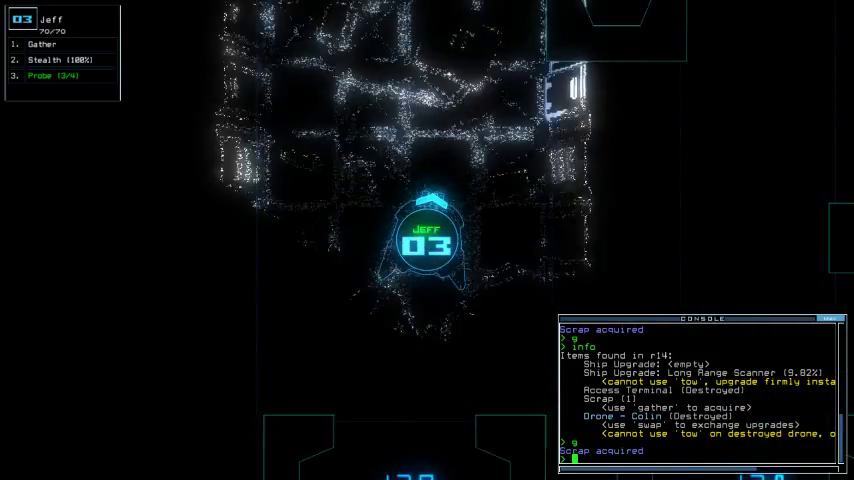
key(Up)
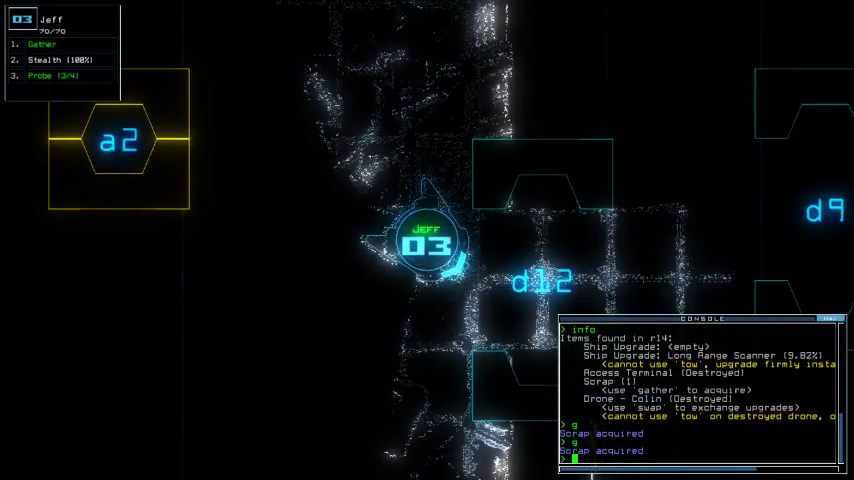
key(space)
text(a1)
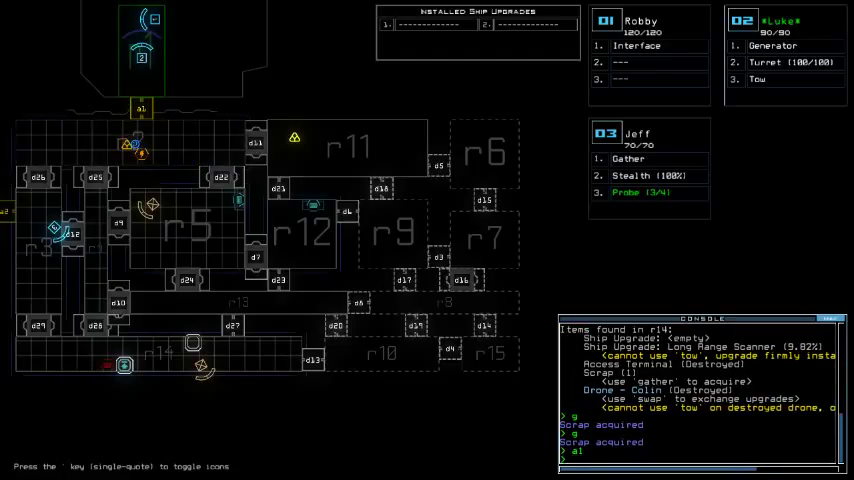
key(space)
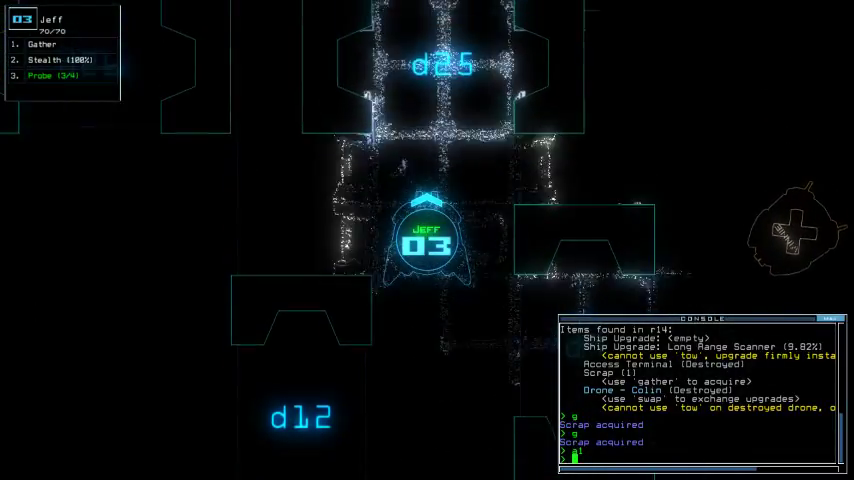
Send Jeff toward airlock a1, gathering scrap on the way, then on to door d11.
key(Return)
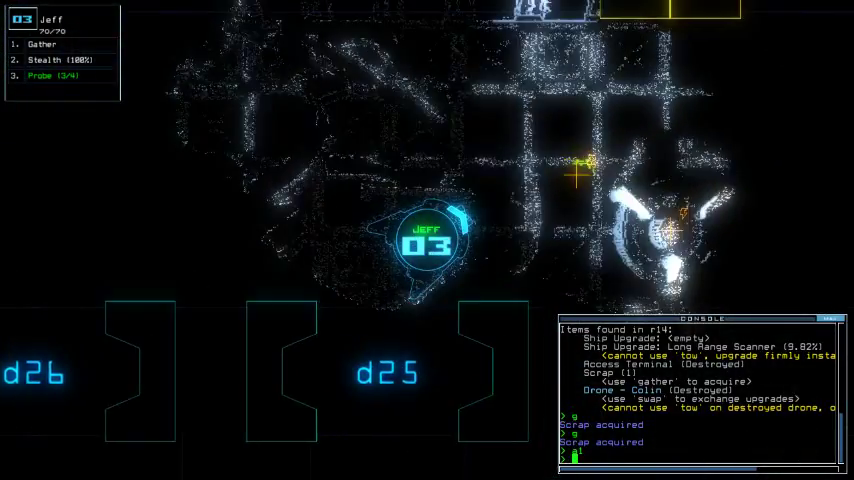
text(g)
key(Return)
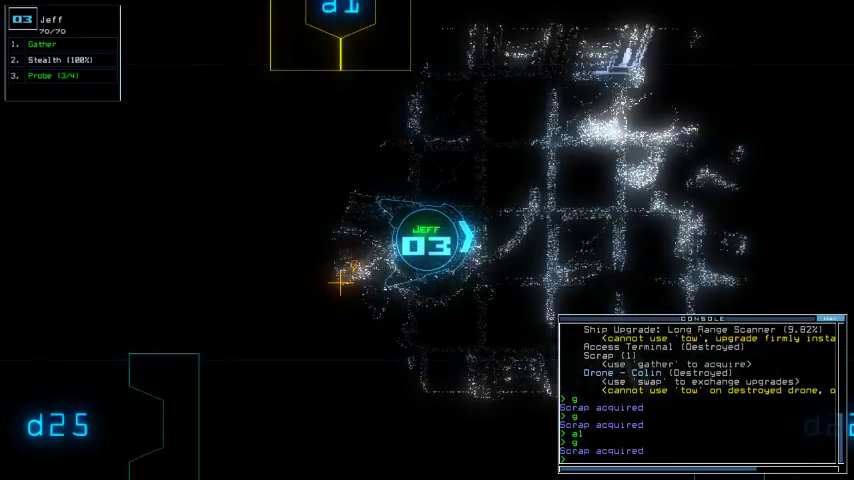
key(space)
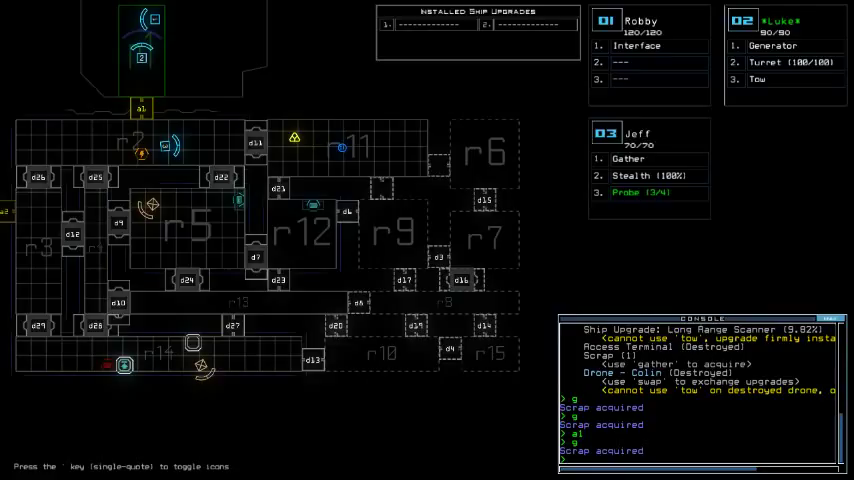
key(space)
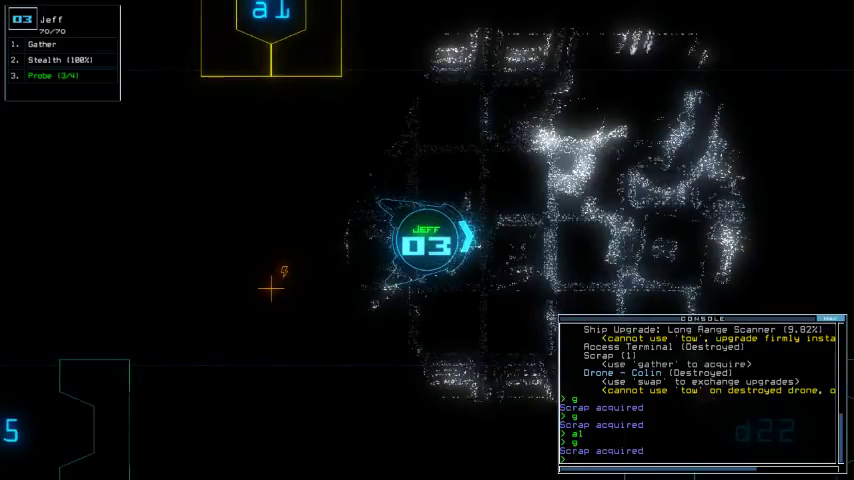
key(Right)
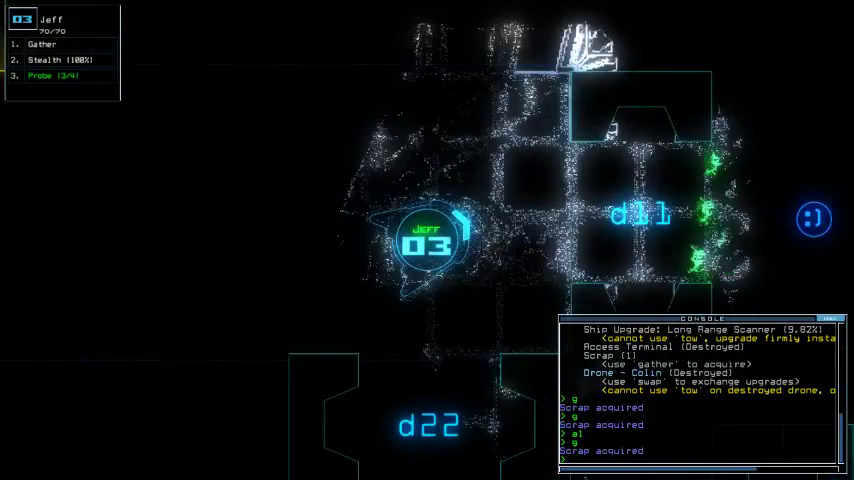
text(pi)
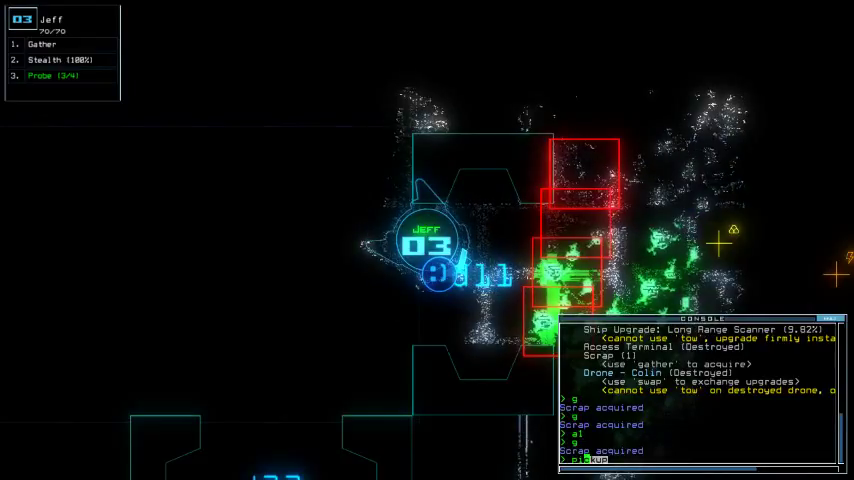
Recover Jeff's dropped probe, moving between its camera and the ship schematic map.
key(space)
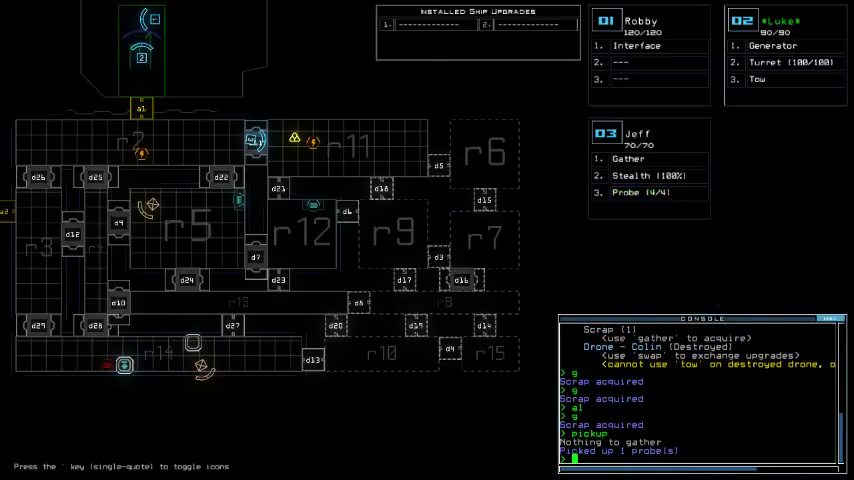
key(space)
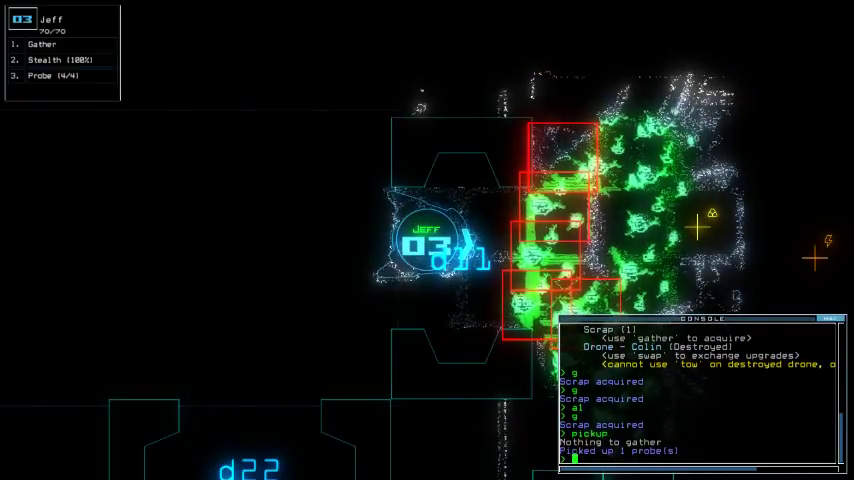
key(space)
text(a1)
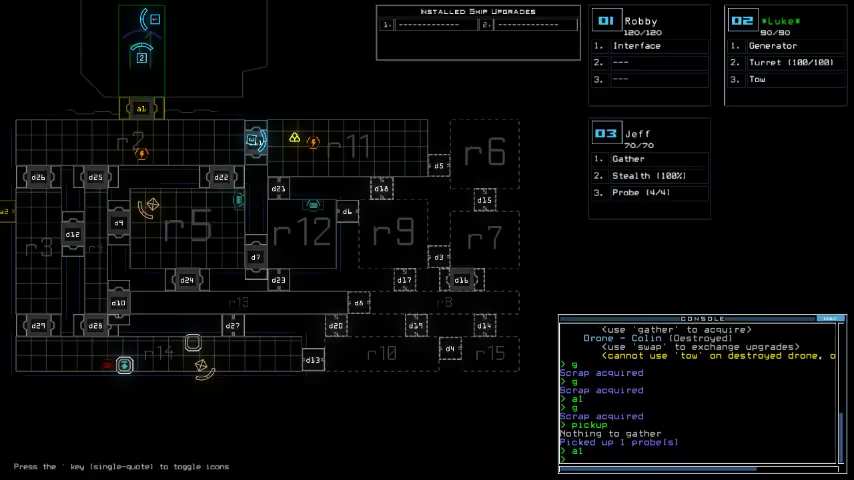
key(space)
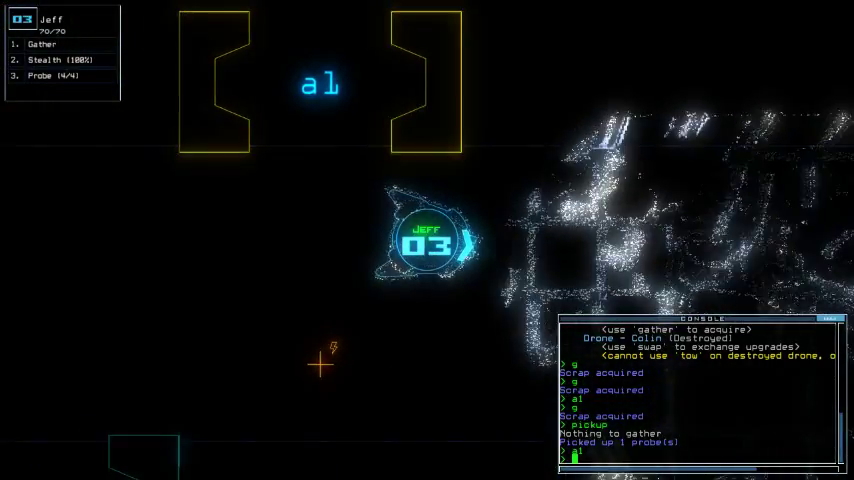
text(a1)
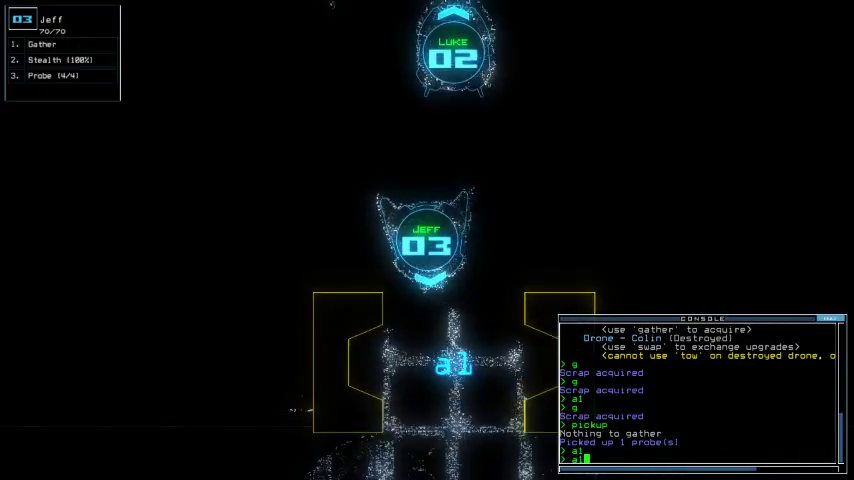
key(BackSpace)
key(space)
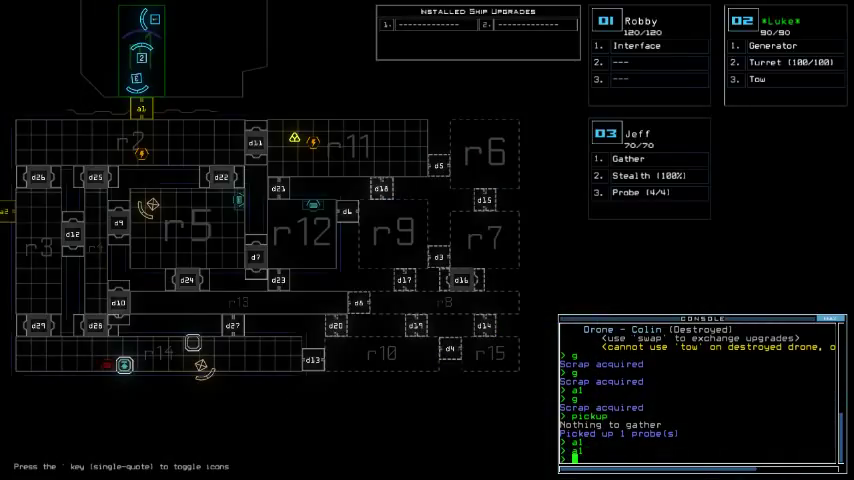
text(time)
Check the mission time twice, then cloak Jeff from its camera view.
key(Return)
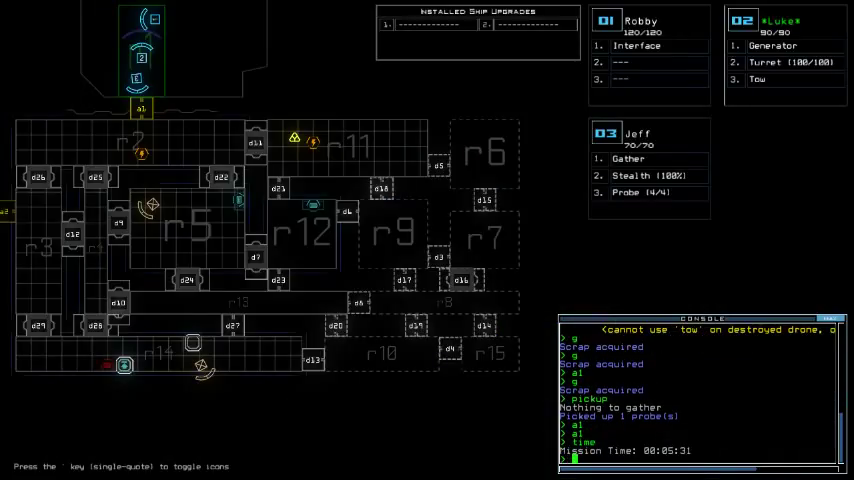
text(me)
key(Return)
key(3)
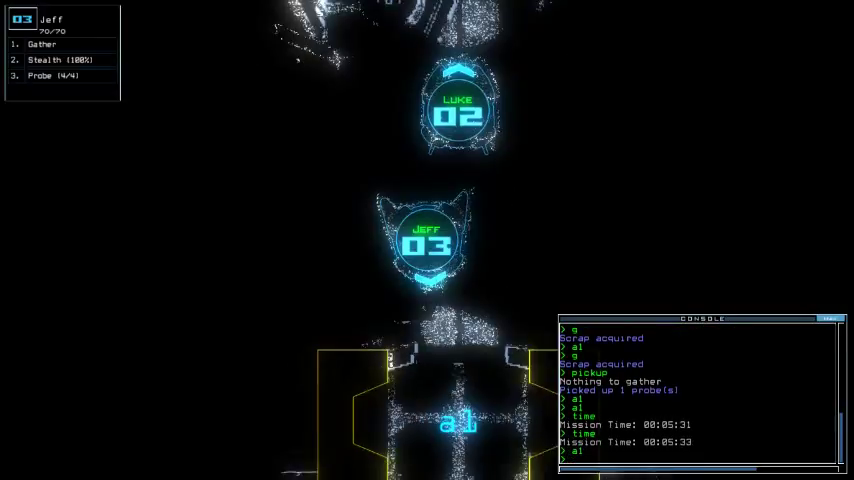
key(Return)
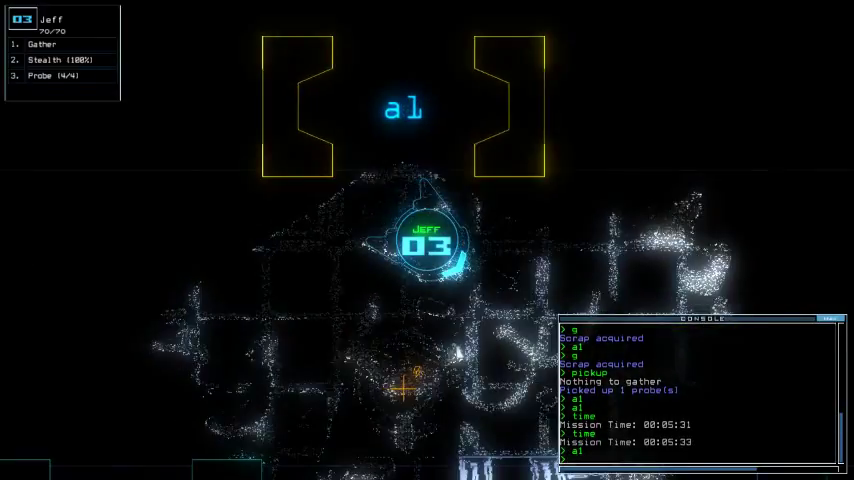
text(st)
key(Return)
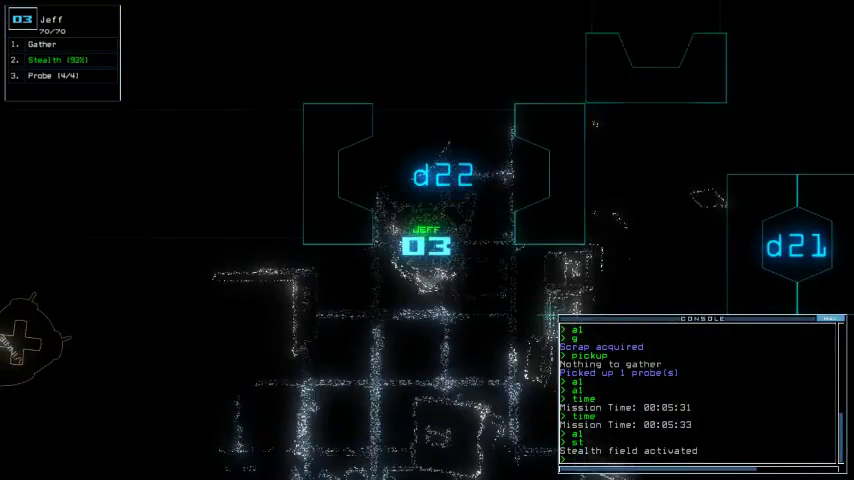
text(probe)
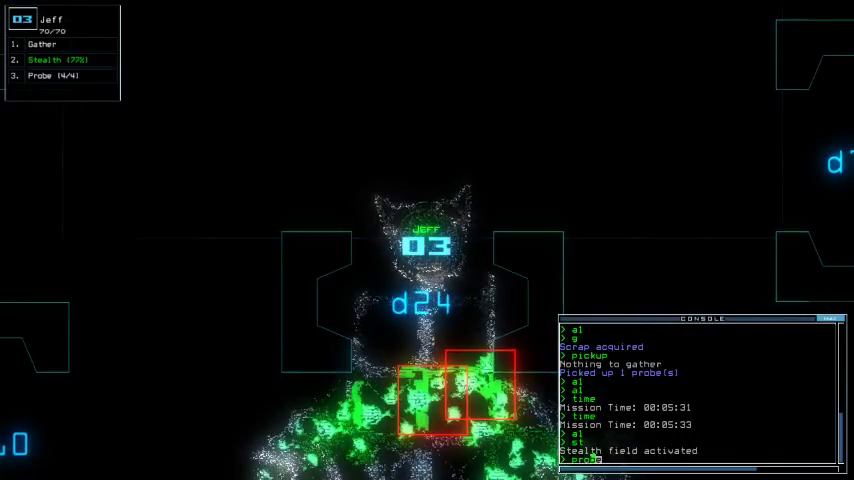
Check the mission time and drive Jeff north past d22 and d11 into airlock a1.
key(Return)
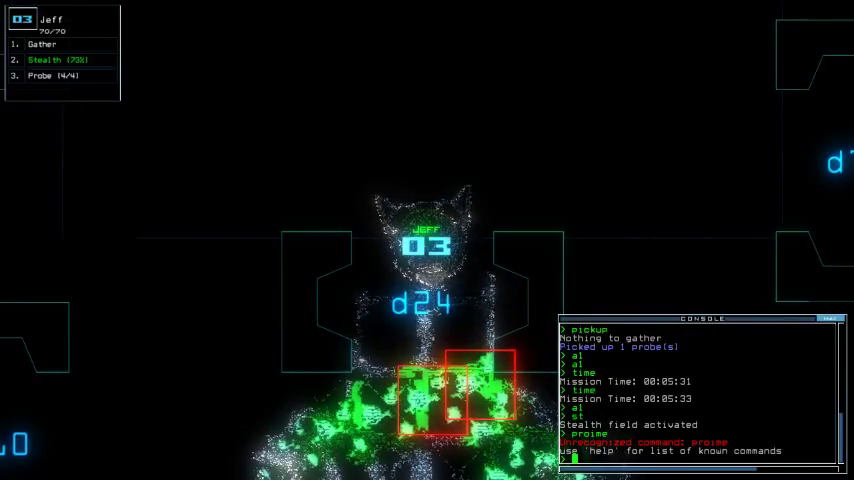
text(ime)
key(Return)
key(Up)
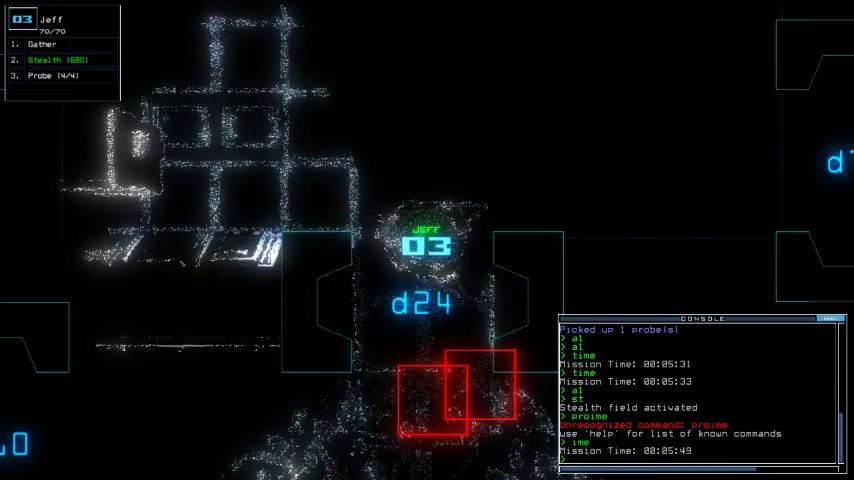
key(Up)
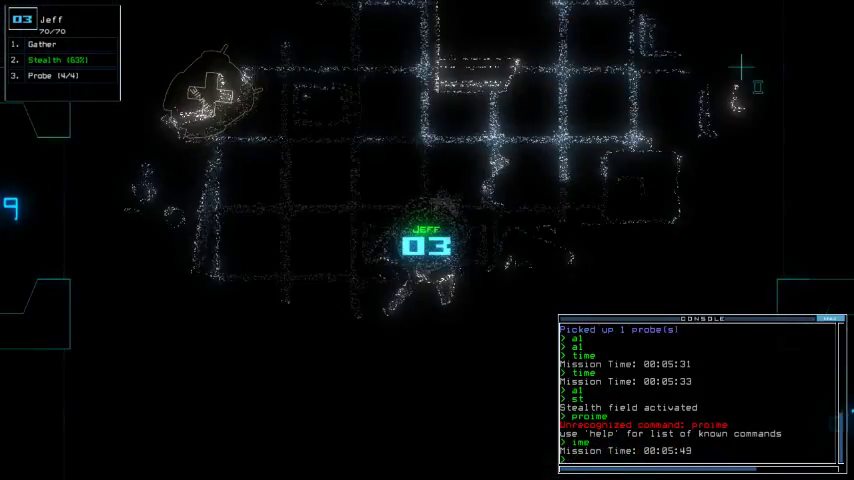
key(Up)
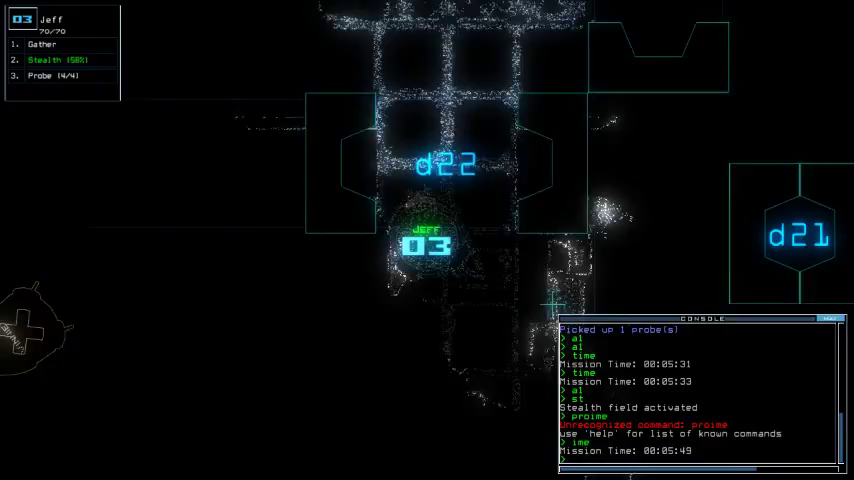
key(Up)
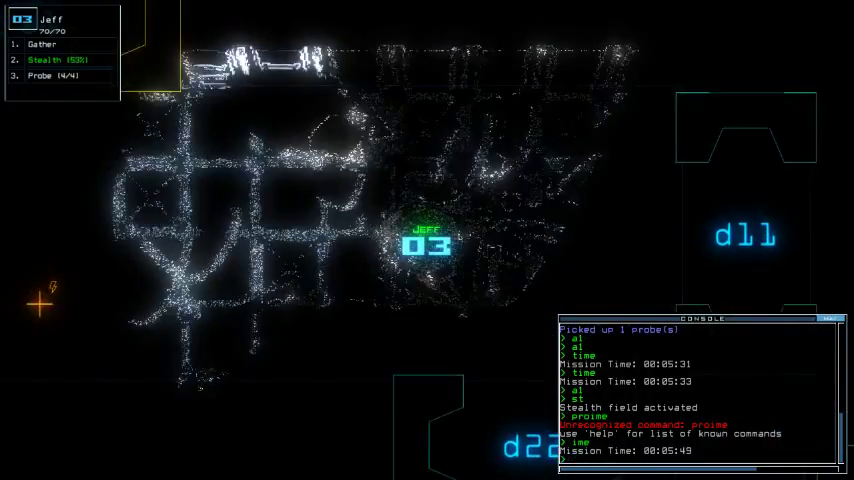
key(Up)
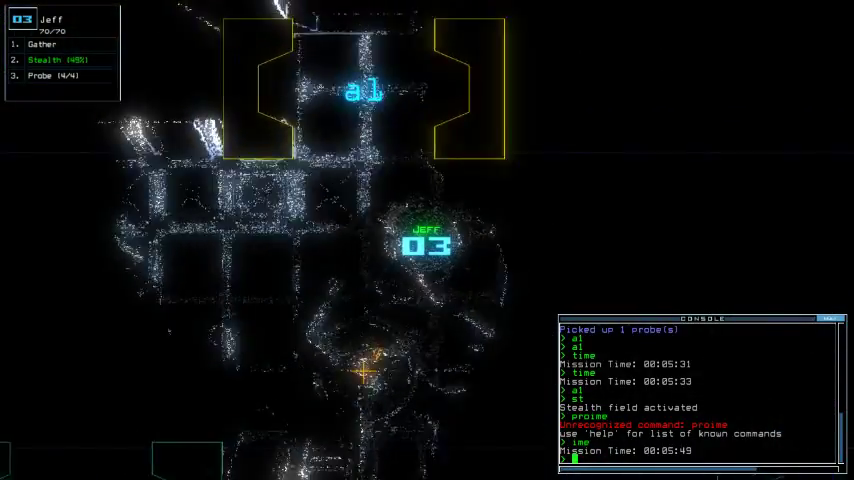
text(time)
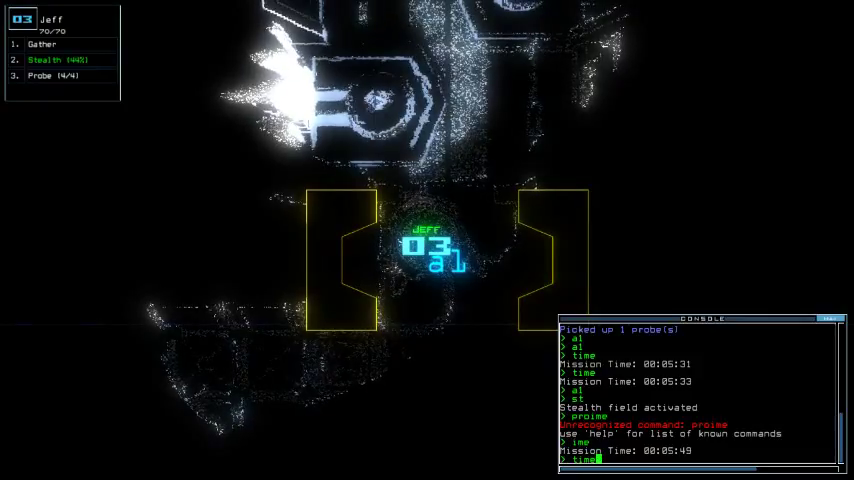
Recheck the time, switch off Jeff's stealth field, and bring up the ship map.
key(Return)
text(st)
key(Return)
key(Down)
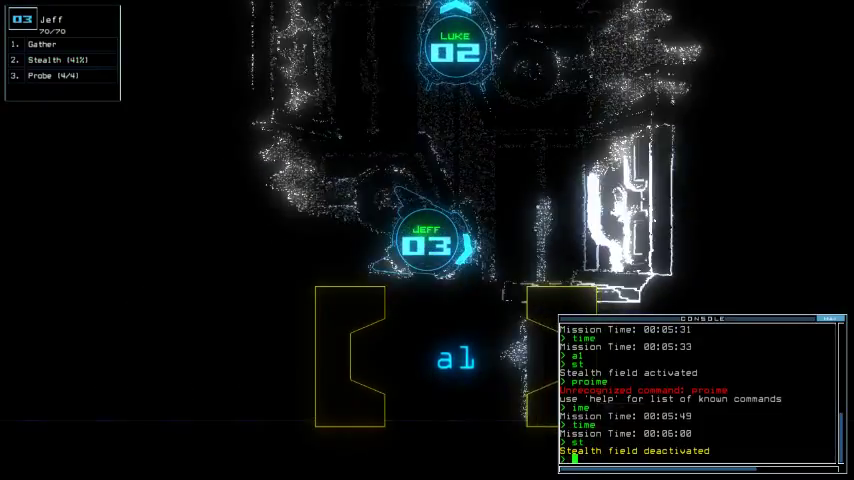
key(space)
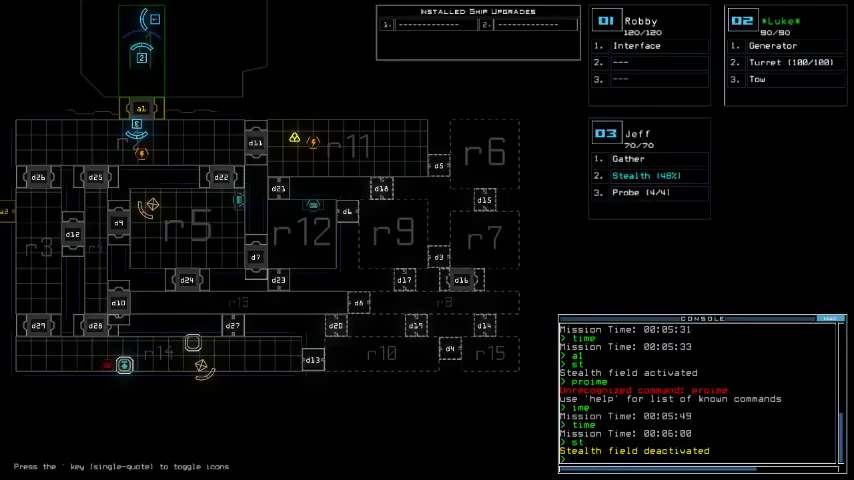
Drive Jeff south through door d25 toward d28 and d10 and drop a probe.
key(space)
key(Down)
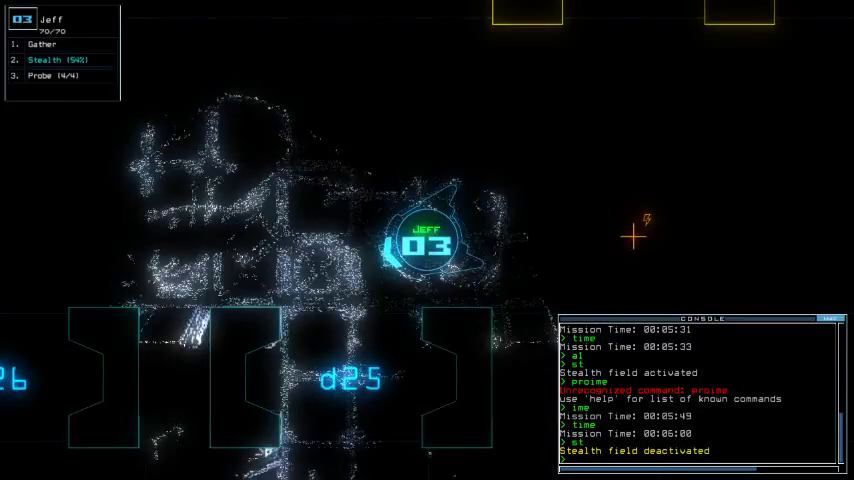
key(Down)
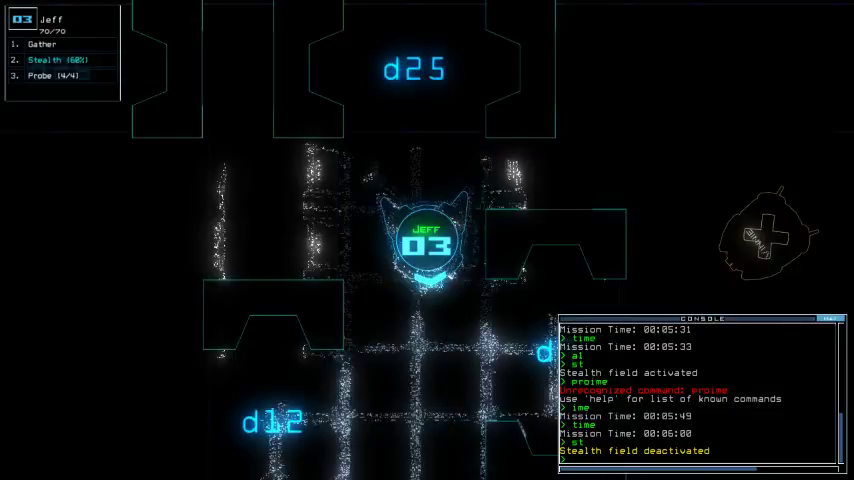
key(Down)
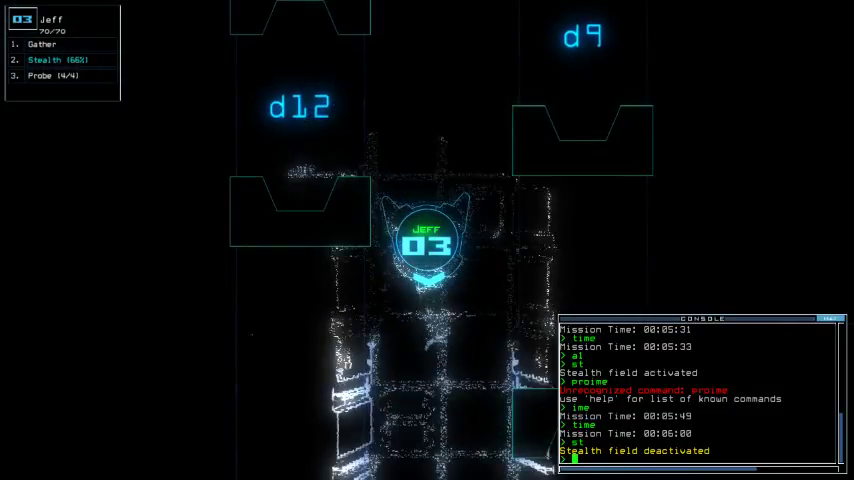
key(Down)
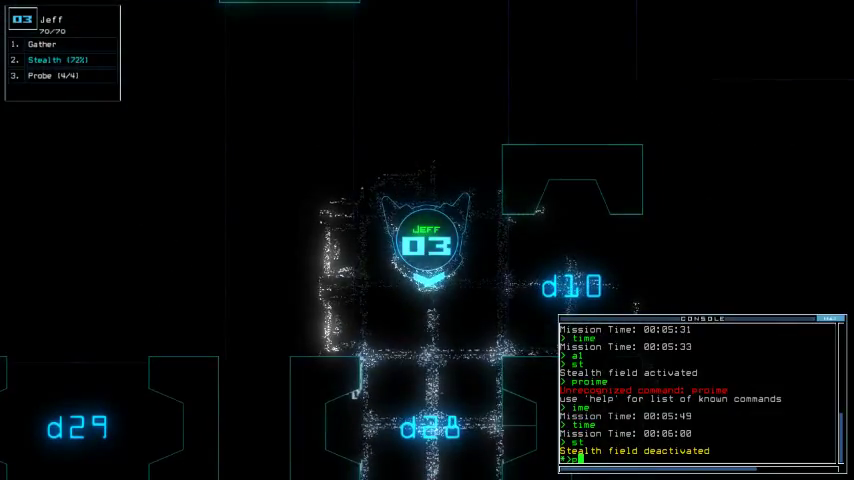
text(probe)
key(Return)
key(space)
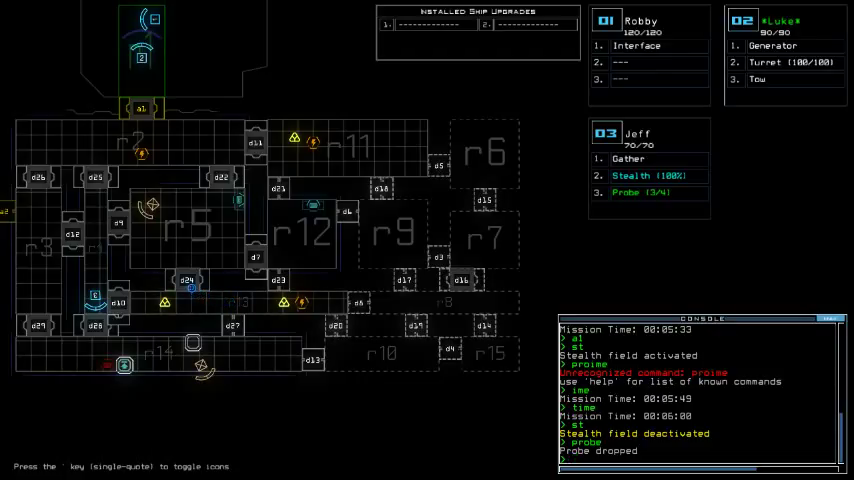
Drive Jeff back north toward d22 and d11 and check the mission time.
key(3)
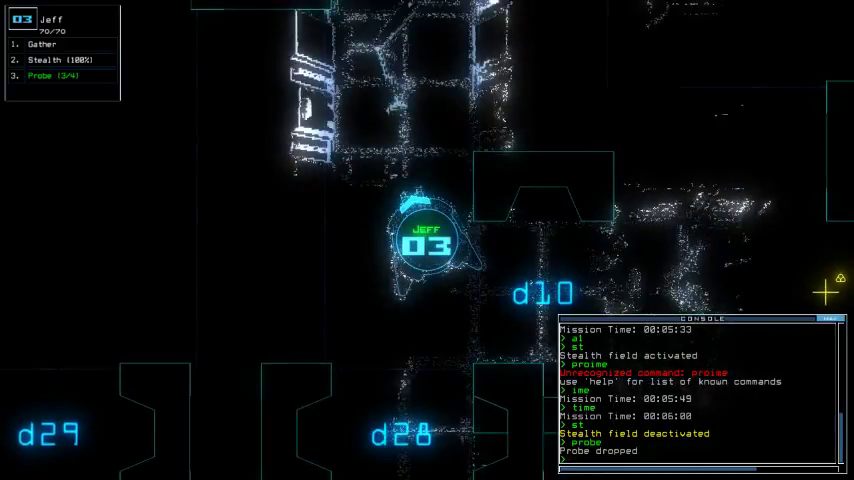
key(Up)
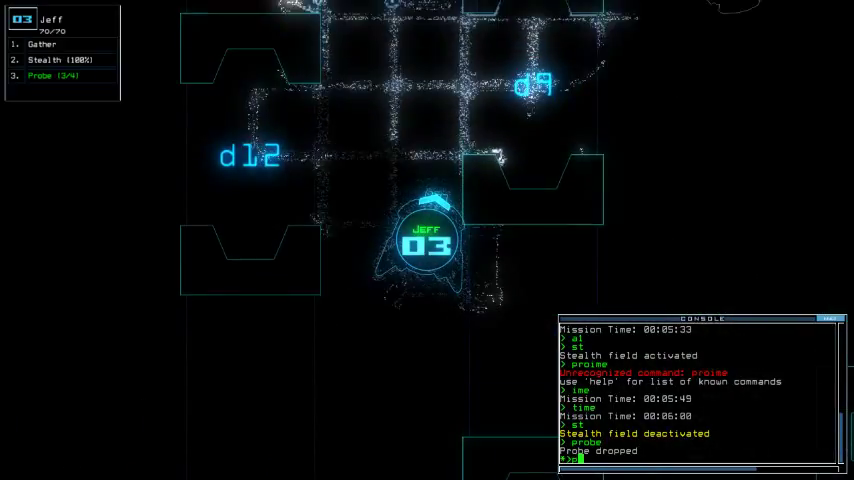
text(pi)
key(Right)
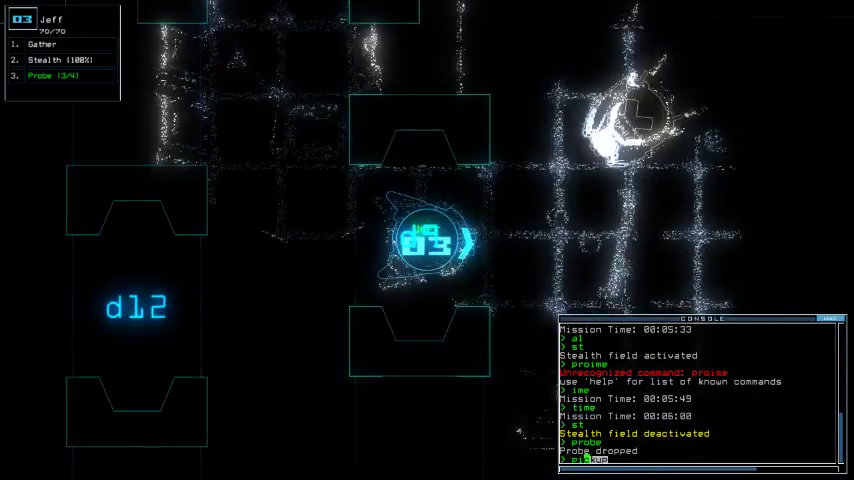
key(Up)
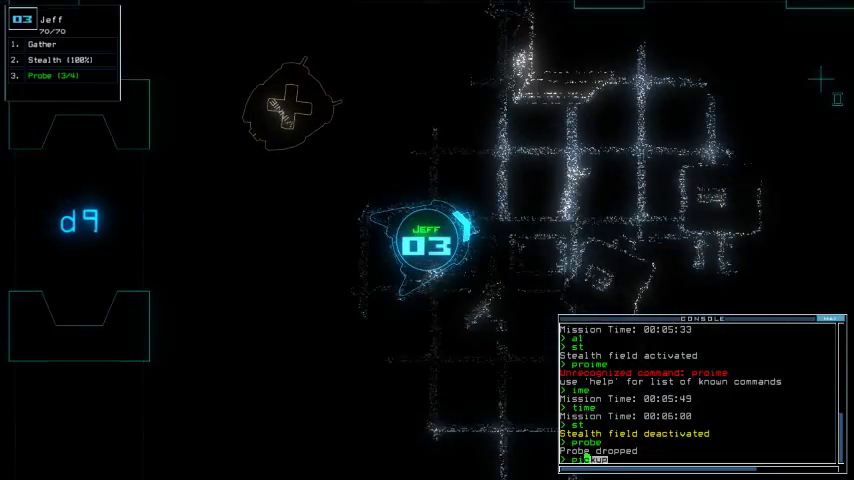
key(Up)
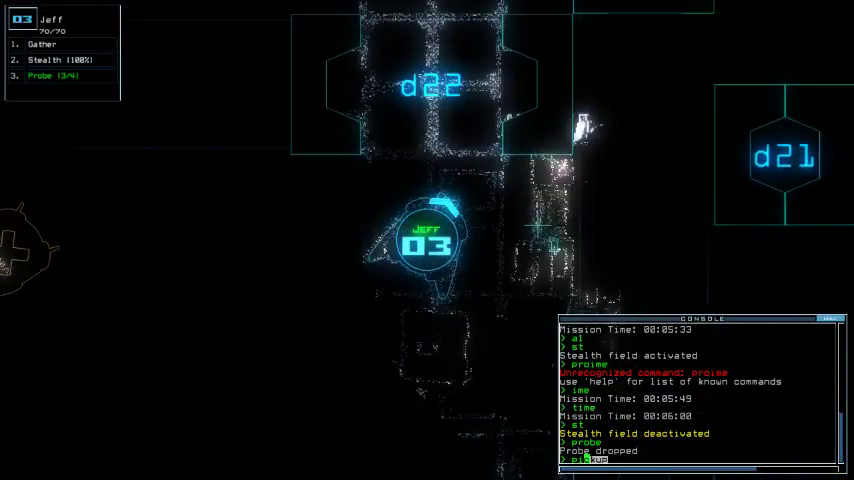
key(Up)
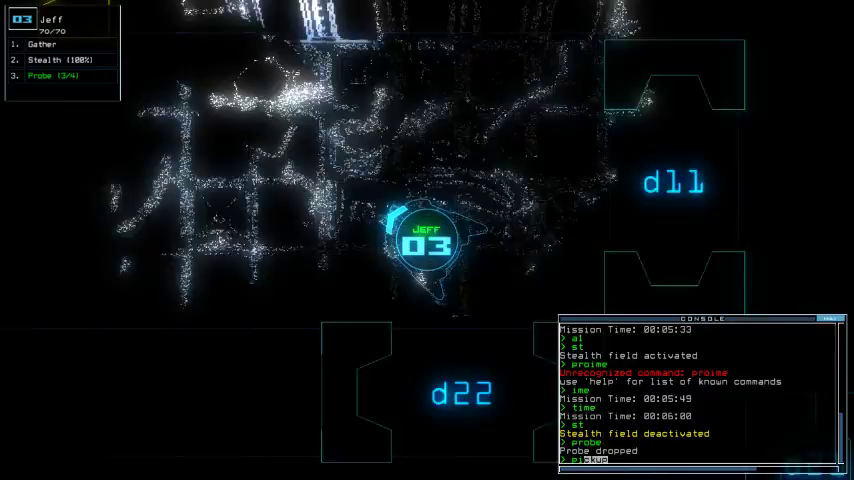
text(time)
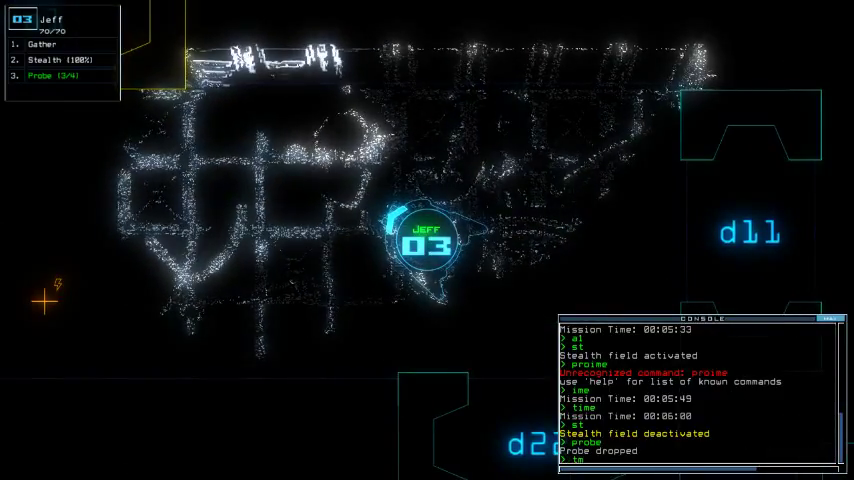
key(Return)
key(space)
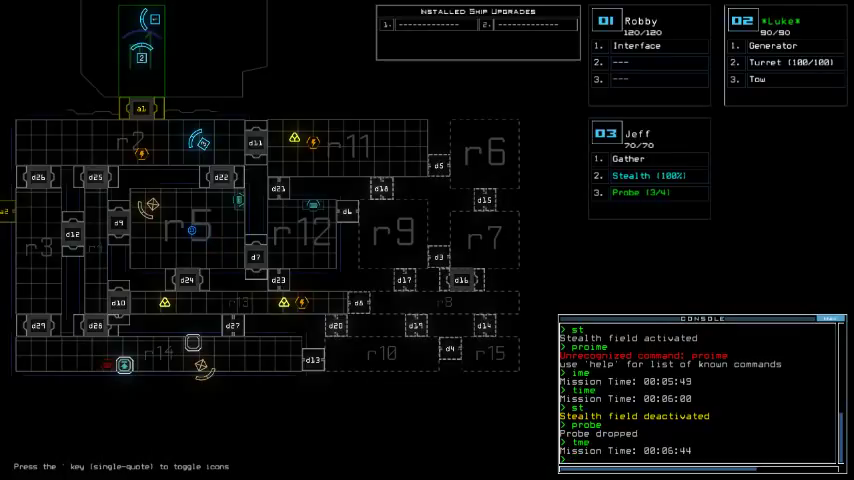
Pick up the dropped probe so Jeff holds four again, and check the time (7:02).
key(space)
text(s)
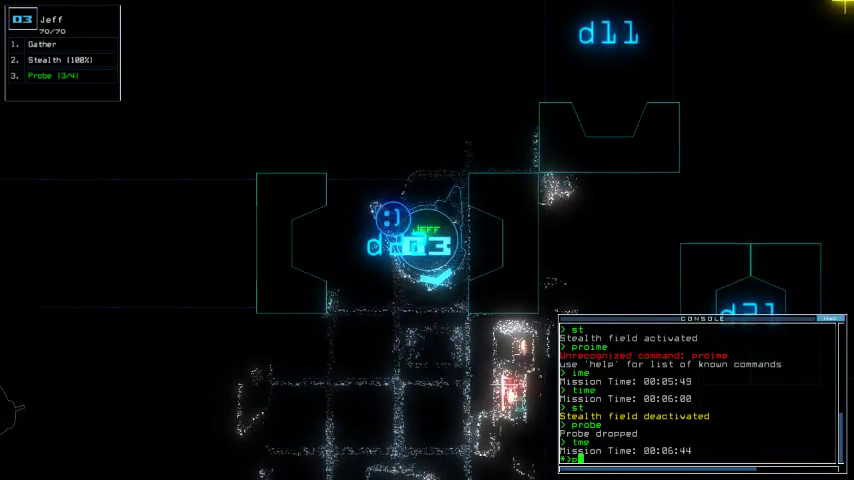
text(pi)
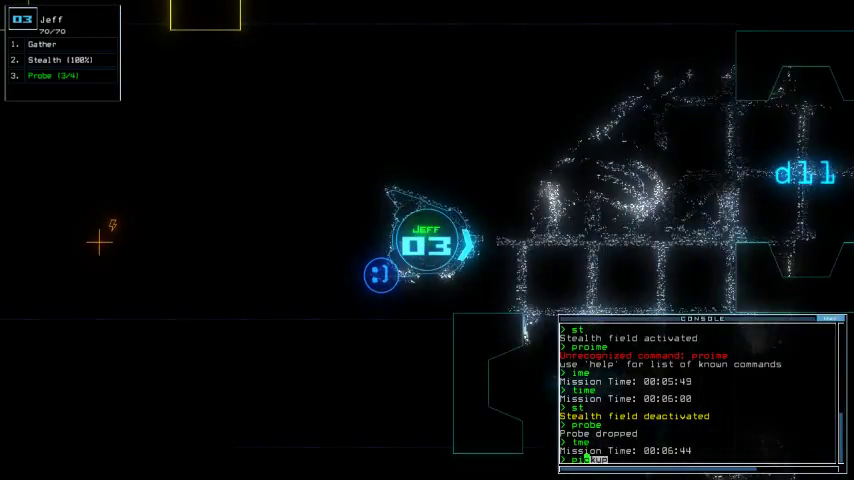
text(ckup)
key(Return)
key(space)
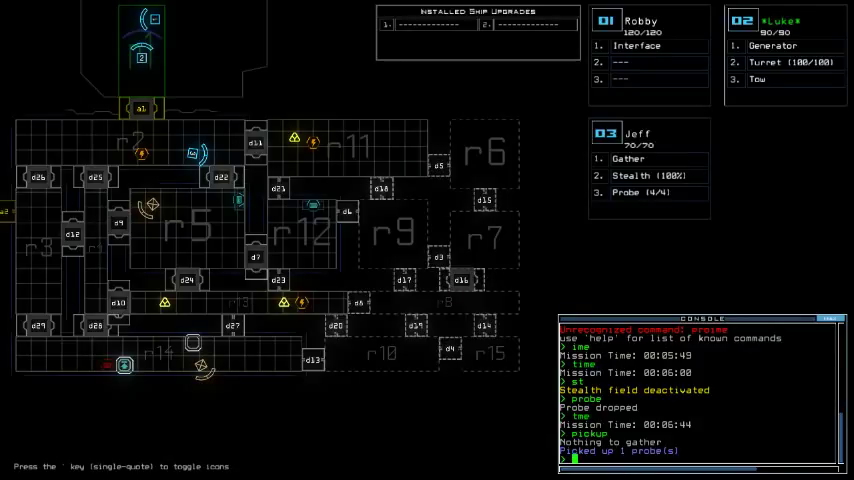
text(me)
key(Return)
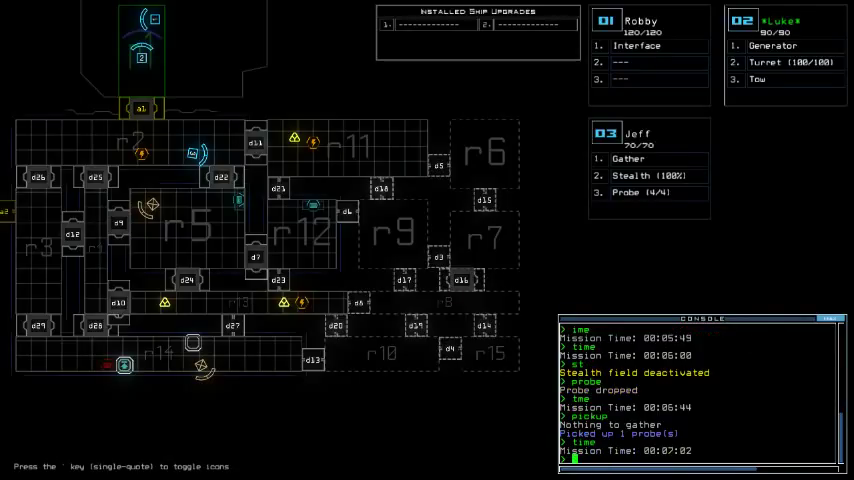
key(space)
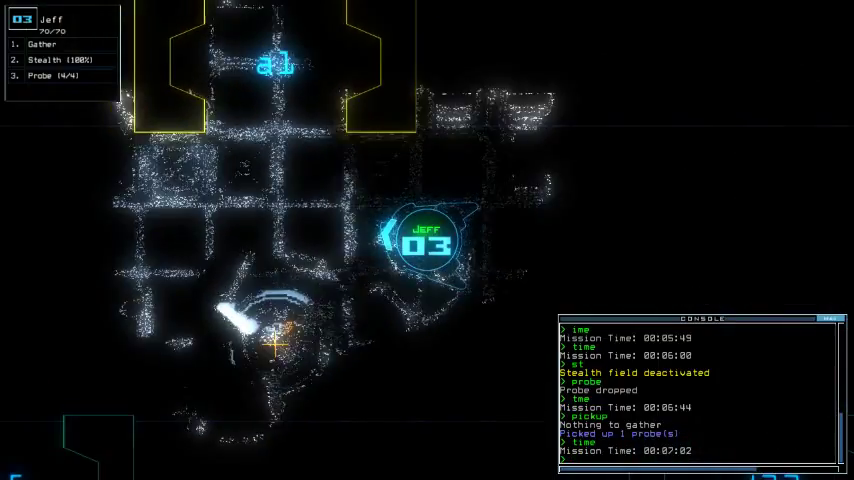
Drive Jeff up to Luke and swap Probe for Turret and Gather for Generator.
key(Up)
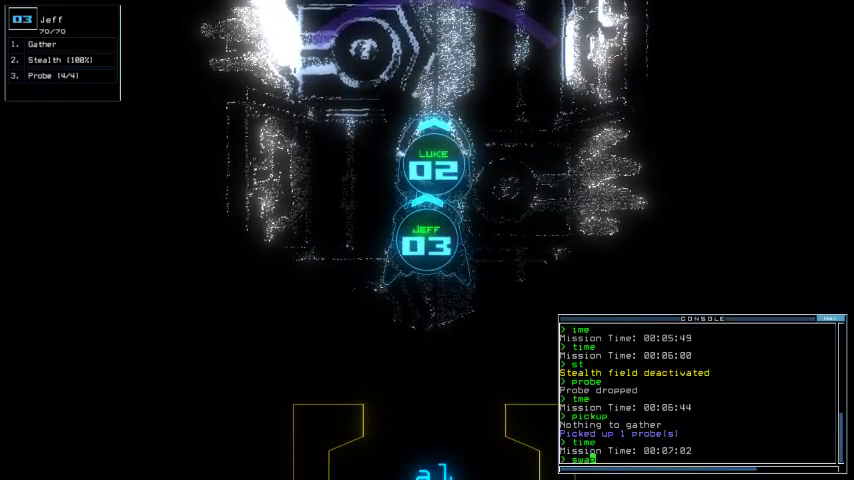
key(Return)
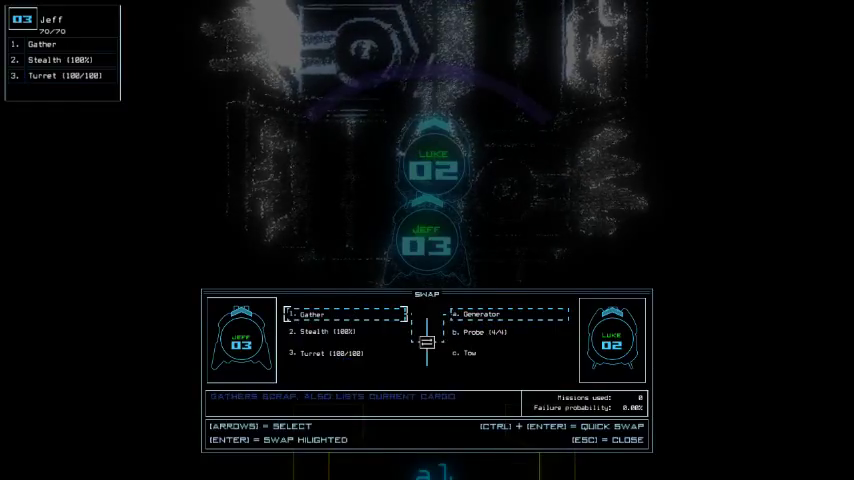
key(Escape)
text(st)
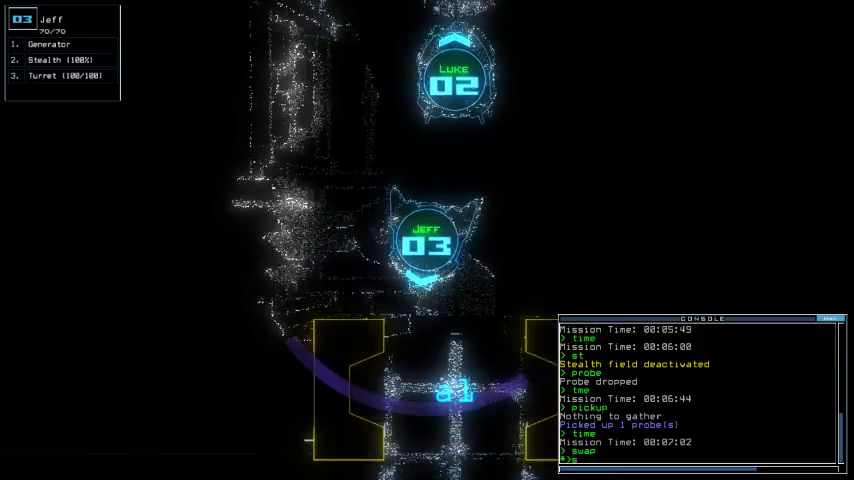
Cloak Jeff and drive it away from the airlock to reveal the enemies ahead.
key(Return)
key(s)
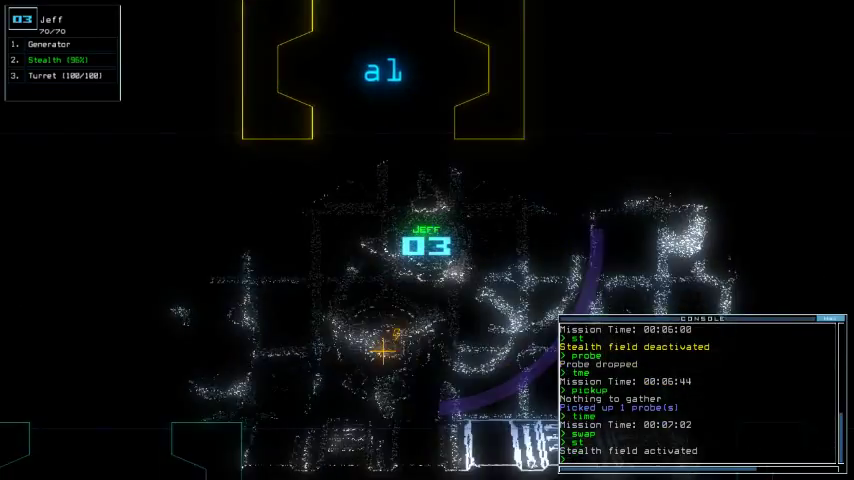
key(d)
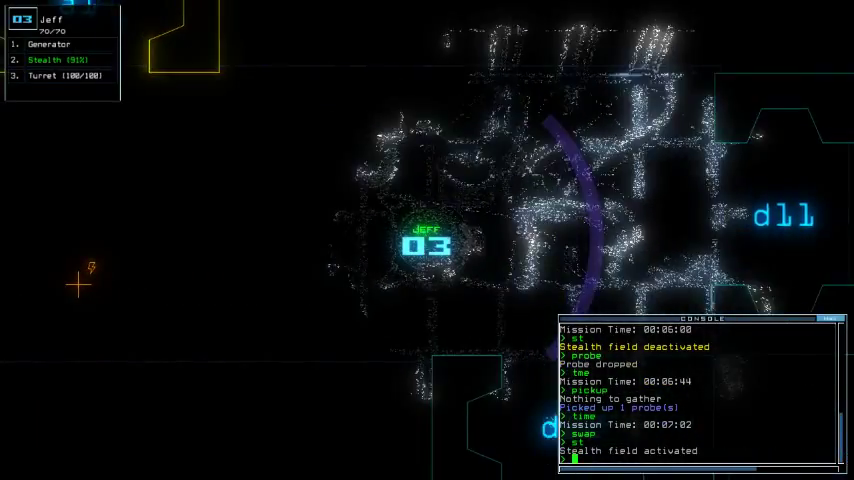
key(d)
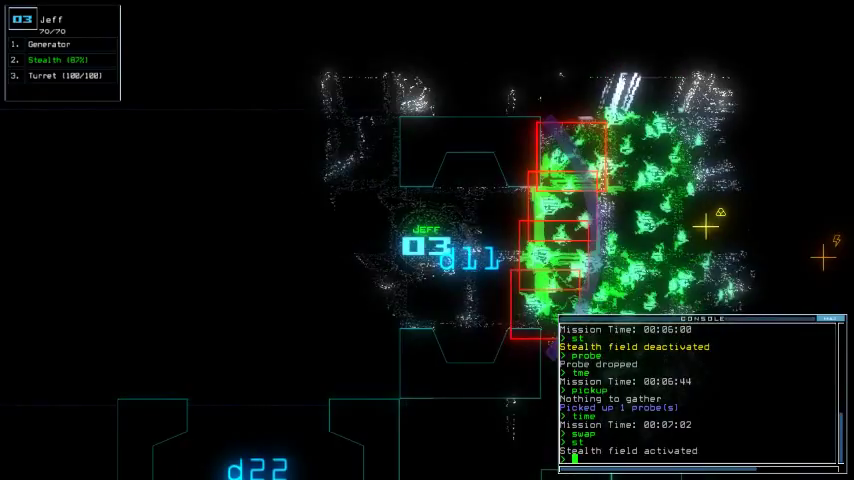
key(space)
key(space)
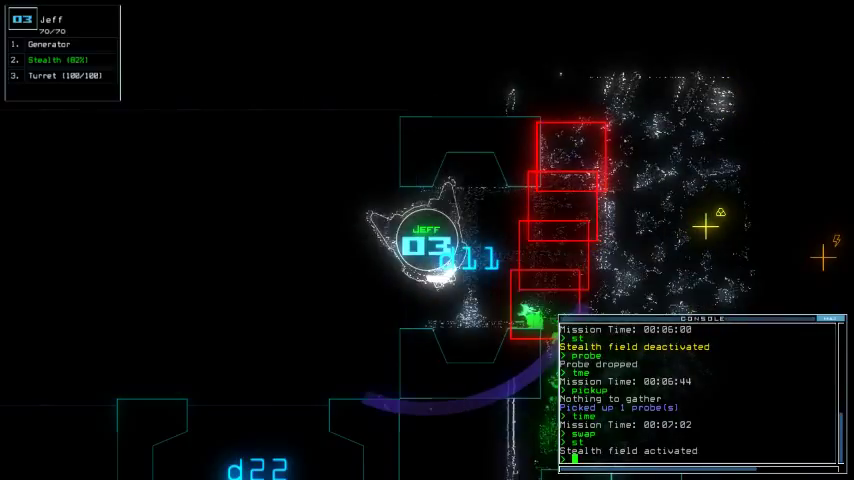
Drive Jeff into d24, fire its turret at the swarm, then disable the turret.
key(a)
key(w)
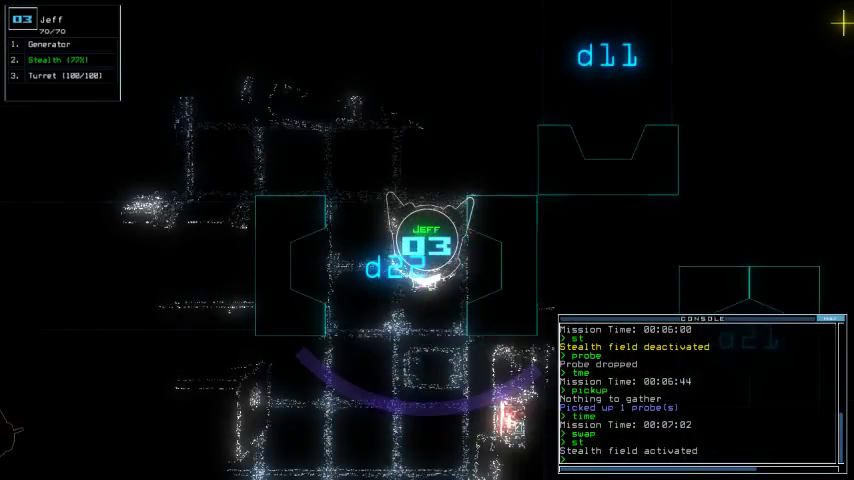
key(s)
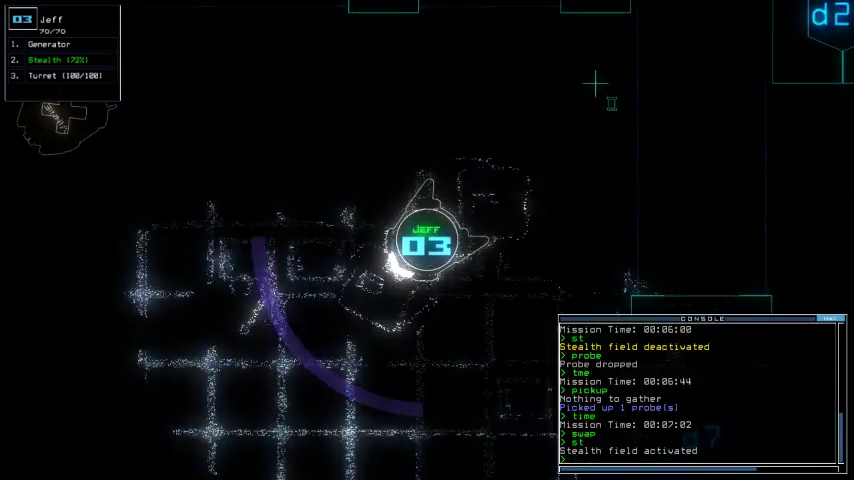
key(s)
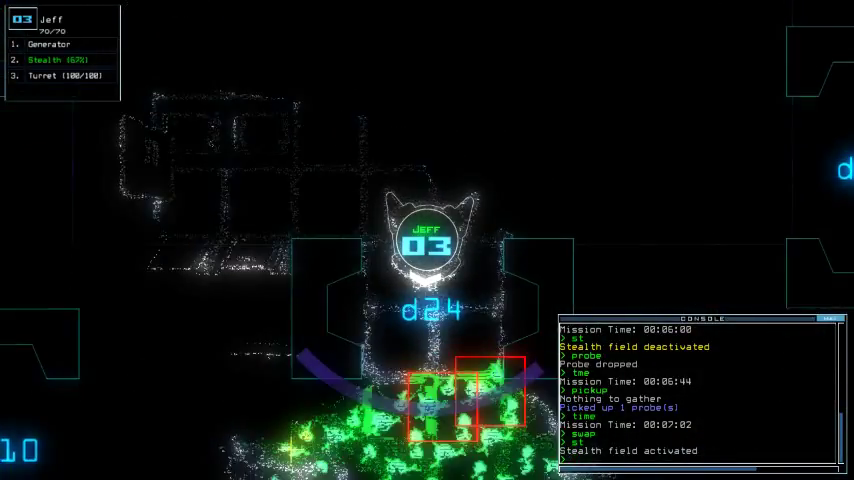
key(w)
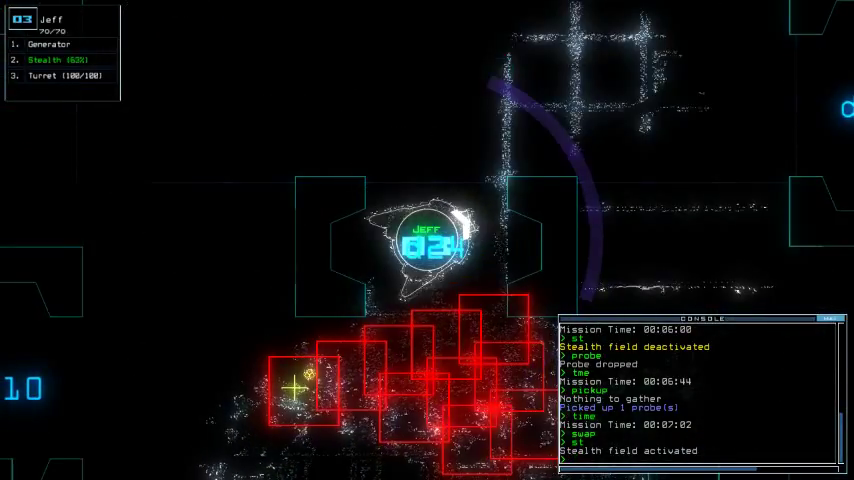
key(s)
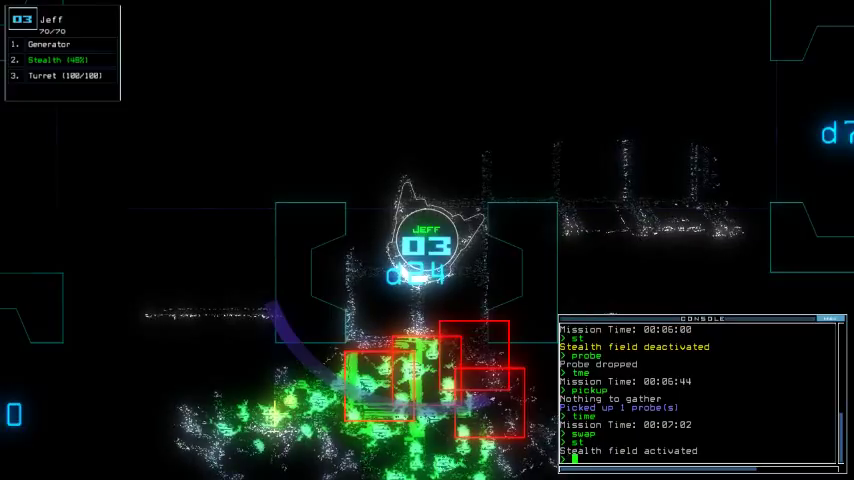
text(tu)
key(Return)
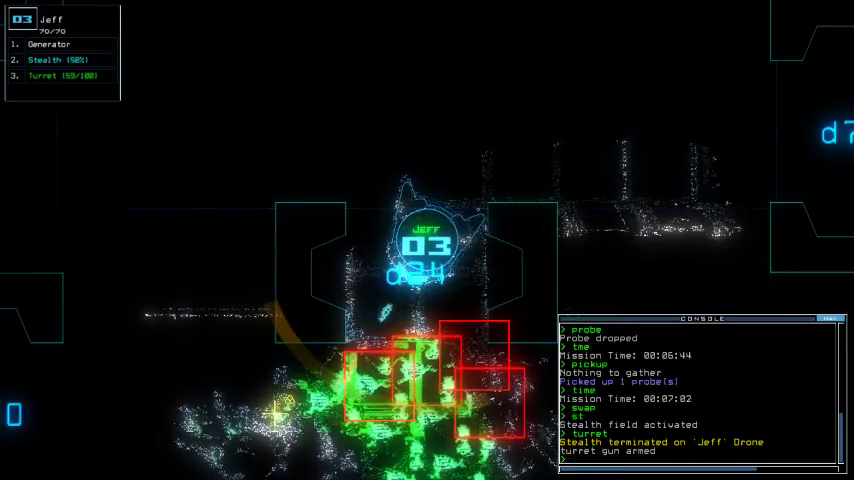
key(space)
text(ti)
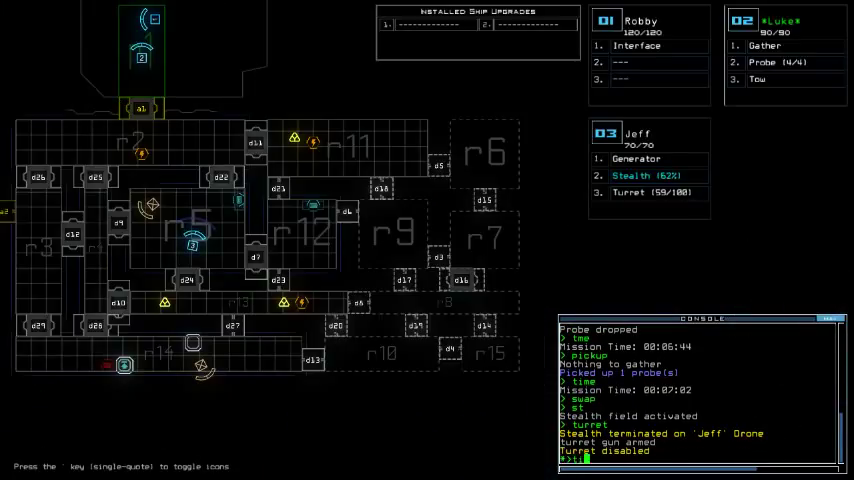
text(me)
Check the mission time and turn on Jeff's stealth field.
key(Return)
key(space)
text(st)
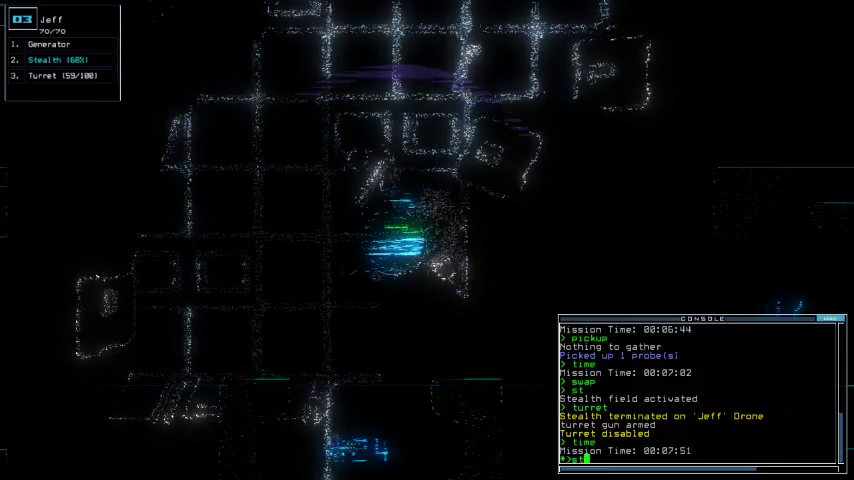
key(Return)
key(space)
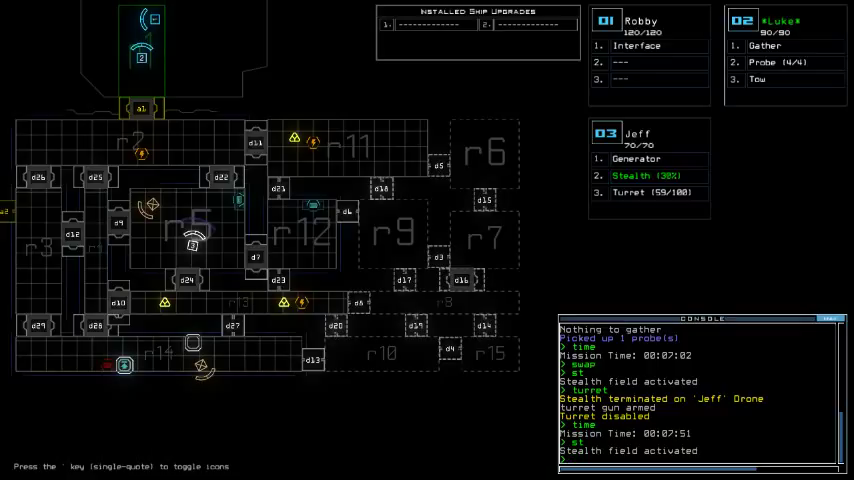
Drive Jeff north to d11, fire and disarm its turret, then re-cloak toward a1.
key(space)
text(st)
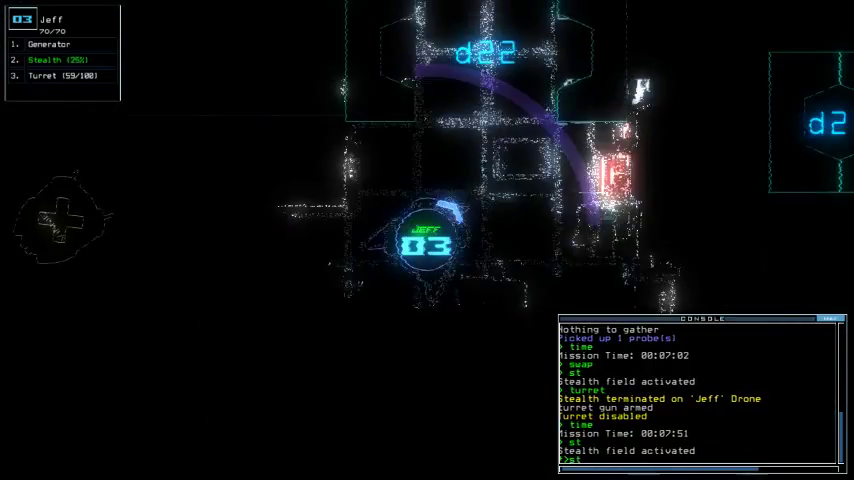
key(Return)
key(Up)
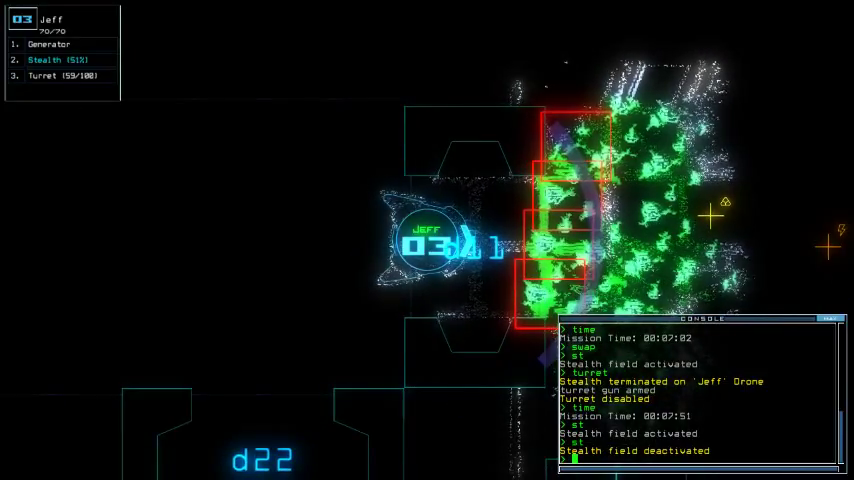
key(space)
key(space)
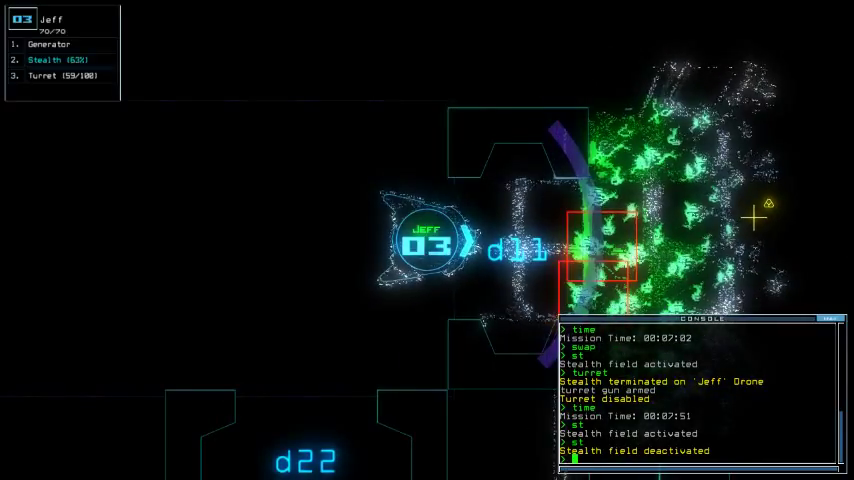
text(turret)
key(Return)
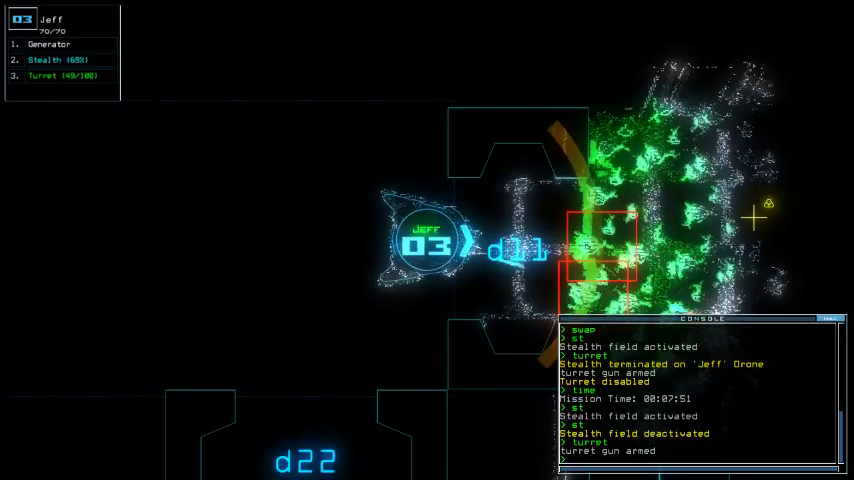
key(Return)
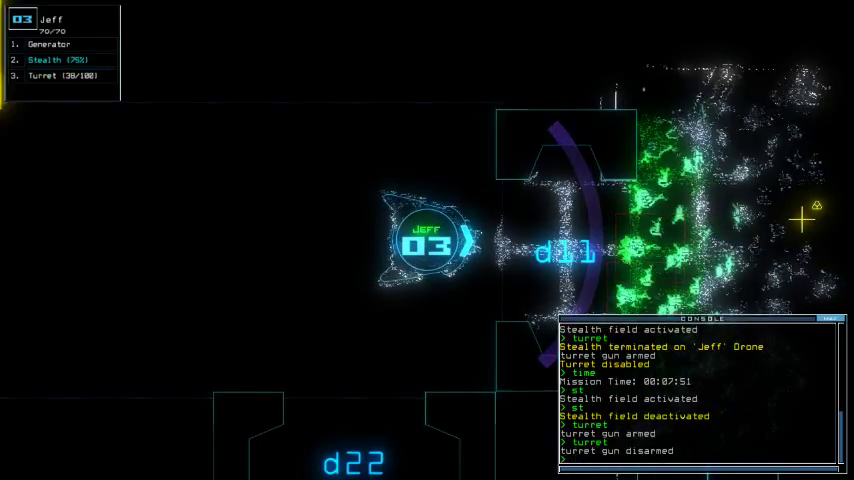
key(a)
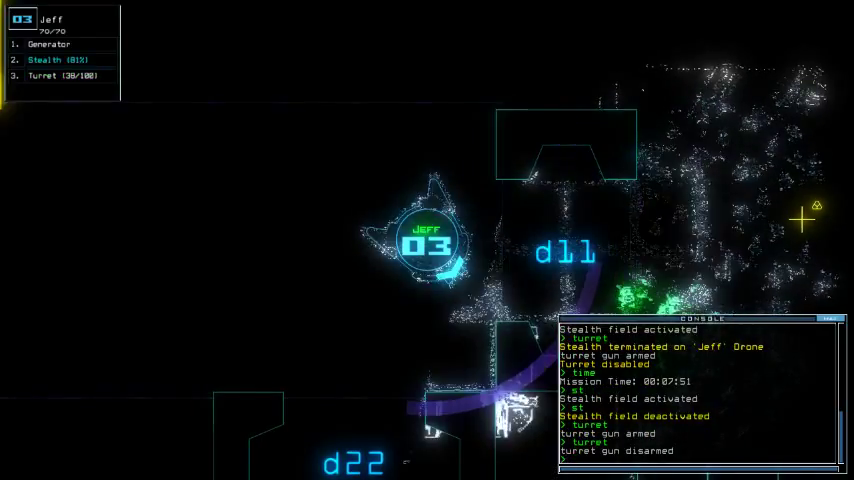
text(stealth)
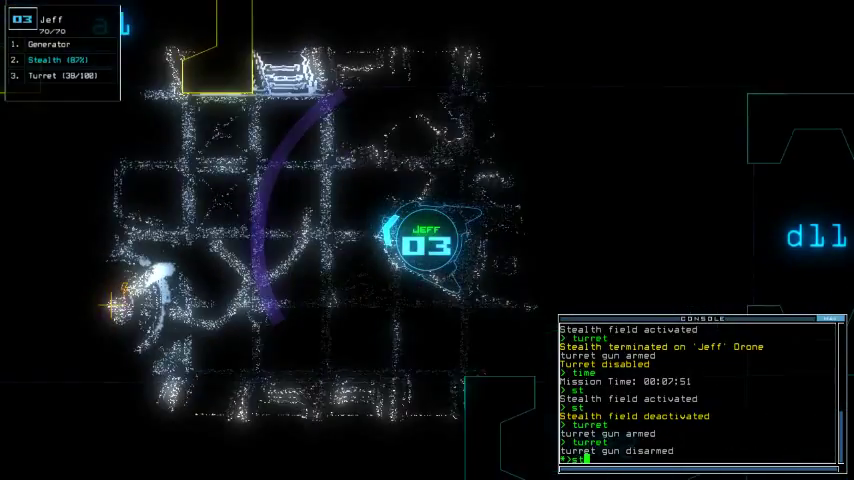
key(Return)
Drive Jeff into airlock a1 and switch off its stealth field.
key(w)
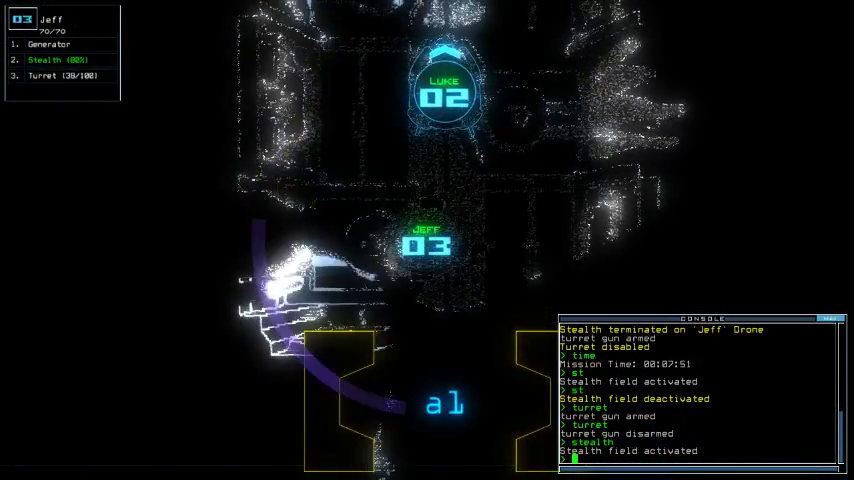
text(stealth)
key(Return)
key(space)
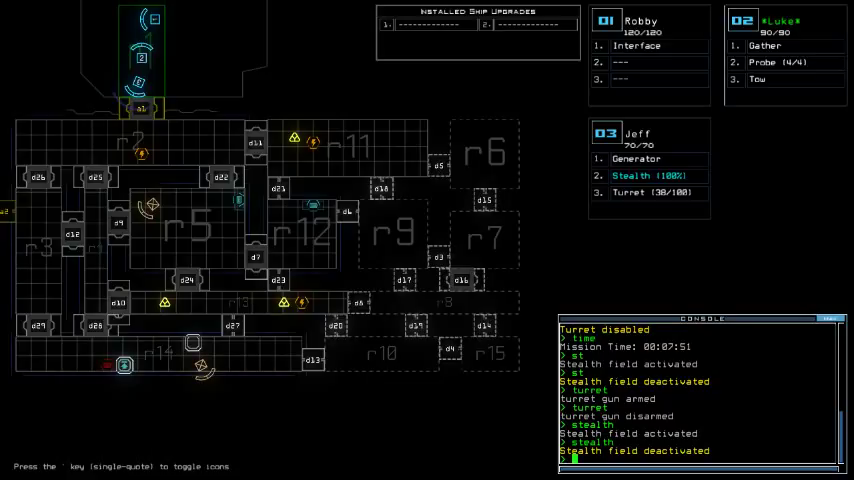
text(time)
Check the mission time (9:08), flag rooms r13 and r11, and return to camera view.
key(Return)
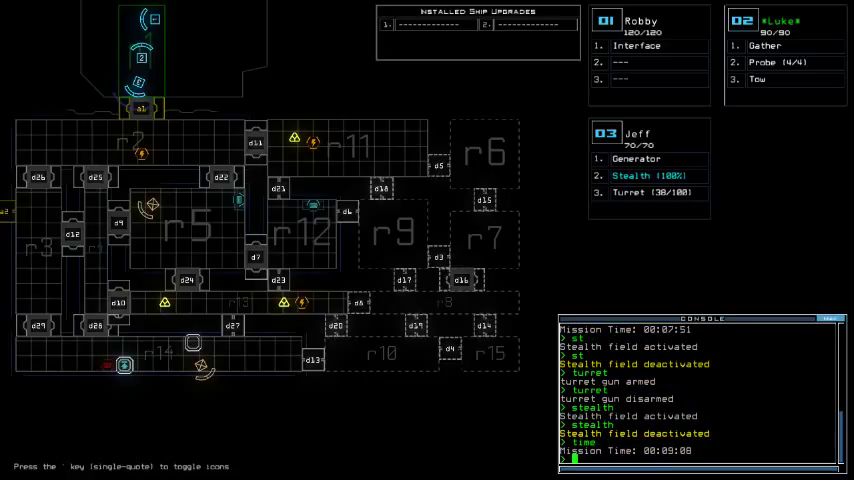
key(Left)
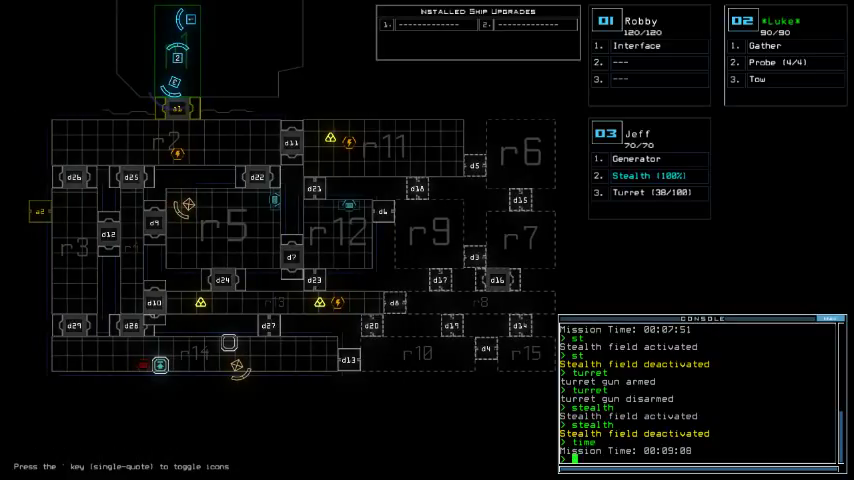
text(flag r13 r11)
key(Return)
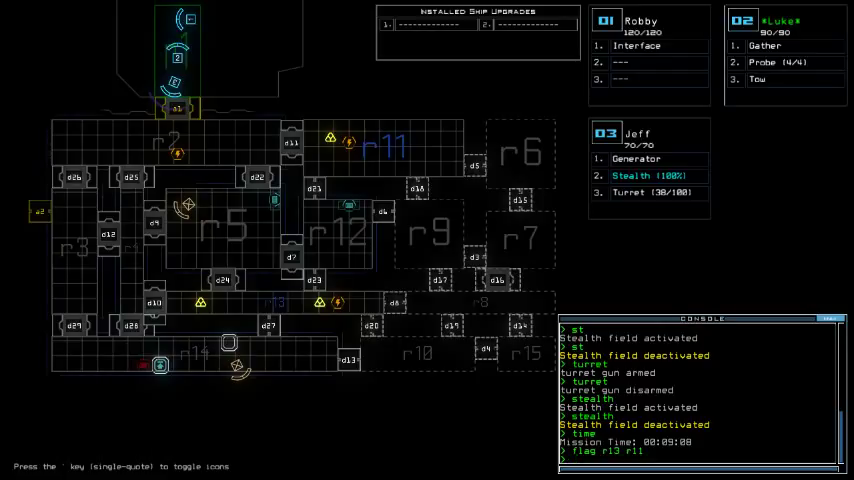
key(space)
text(s)
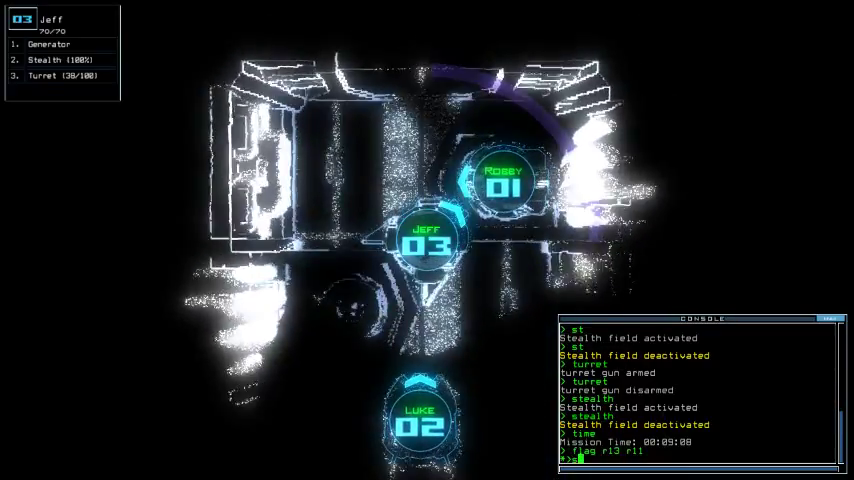
Move the Generator and Stealth modules from Jeff to Robby.
key(Return)
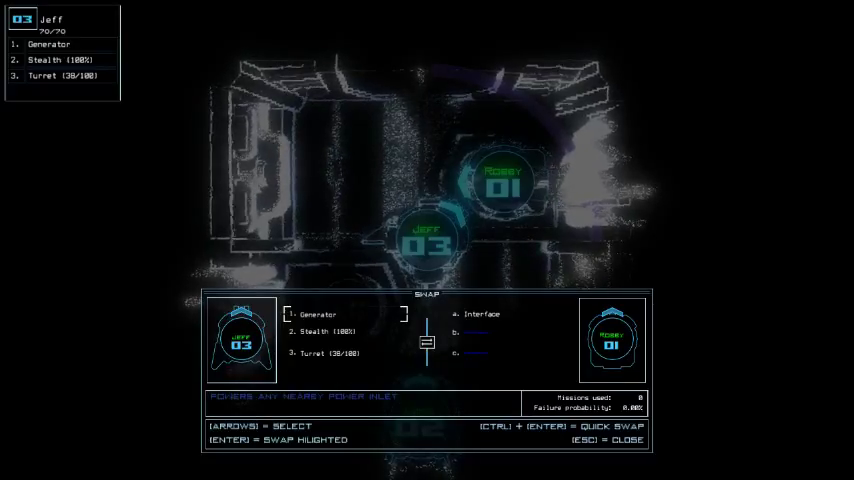
key(Return)
key(Down)
key(Return)
Move the Interface module to Jeff, keeping the Turret on Jeff.
key(Right)
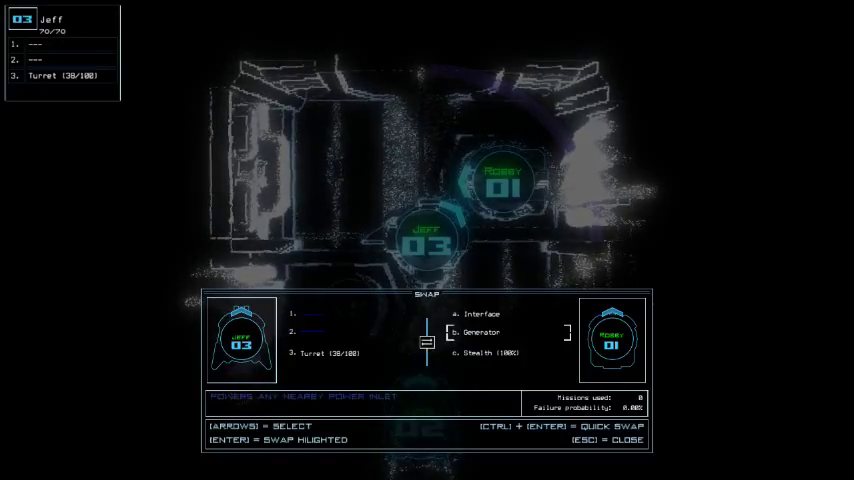
key(Up)
key(Return)
key(Down)
key(Down)
key(Return)
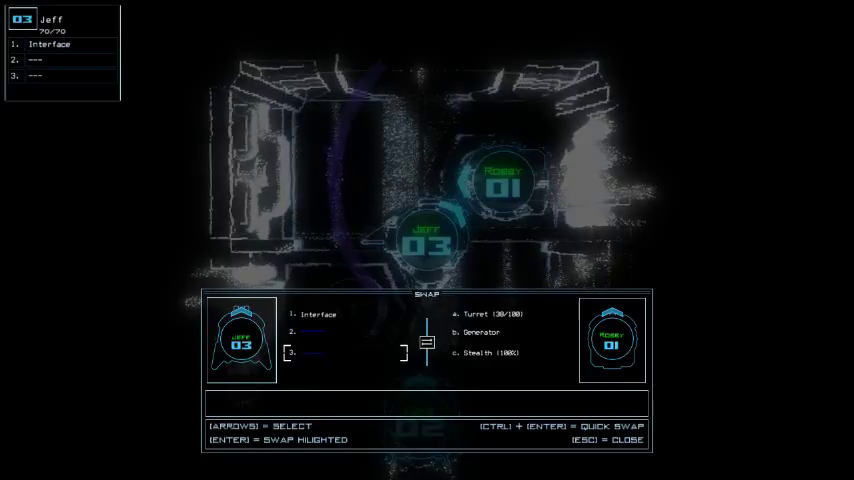
key(Right)
key(Down)
key(Down)
key(Up)
key(Up)
key(Return)
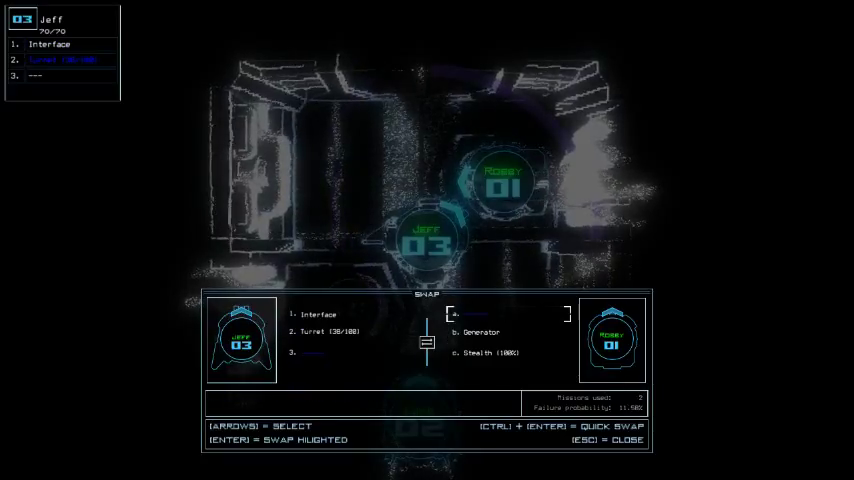
key(Left)
Take control of Robby, cloak it, and drive it past door d11.
key(Escape)
key(1)
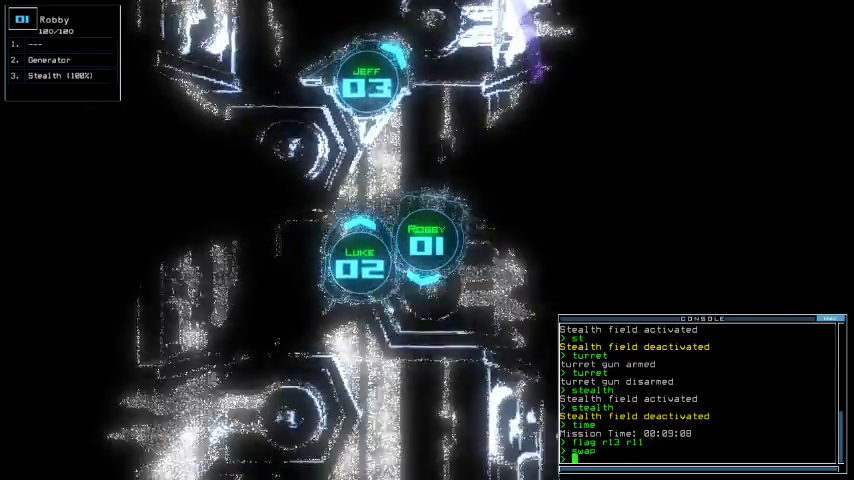
text(st)
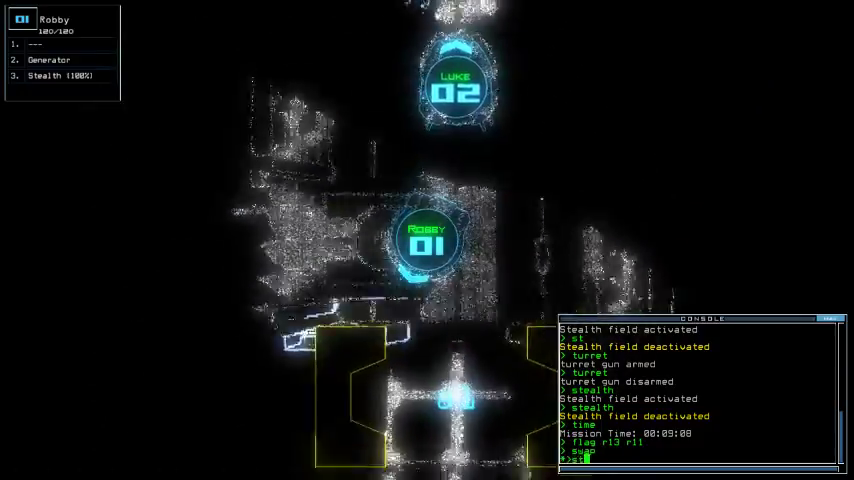
key(Return)
key(Down)
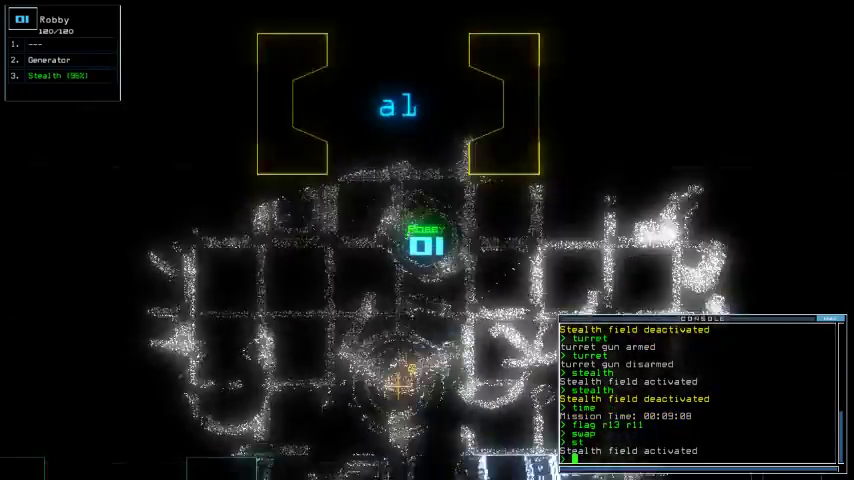
key(Right)
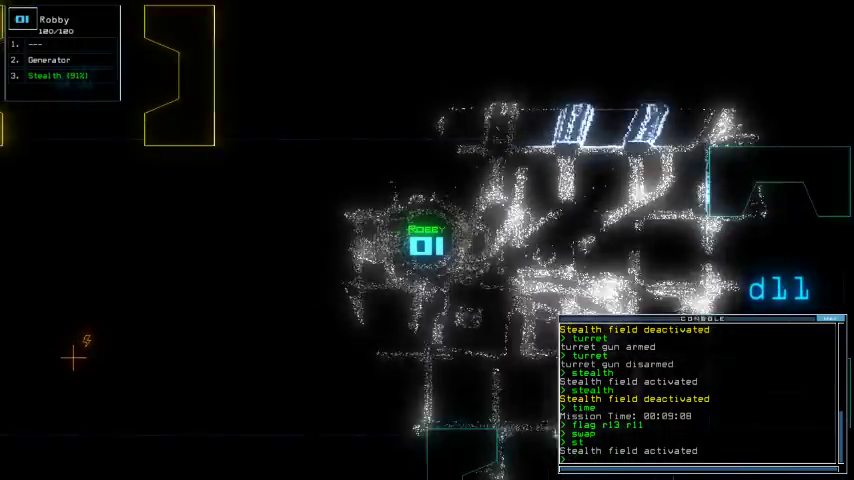
key(Right)
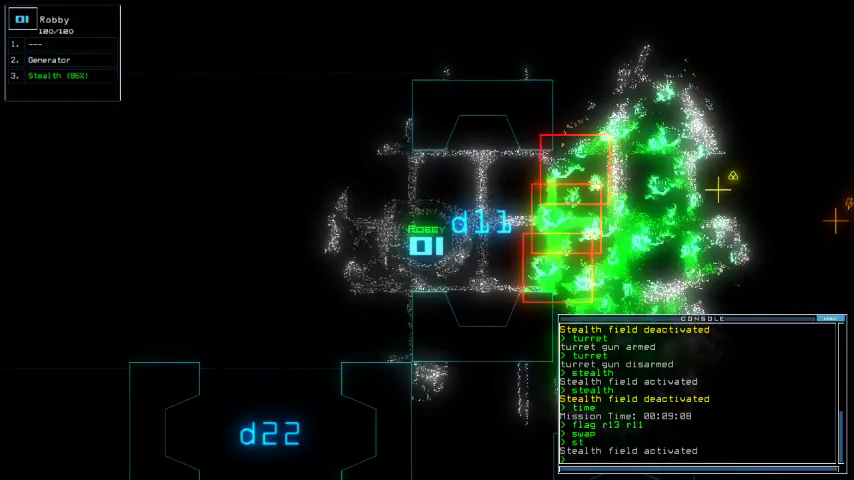
key(Right)
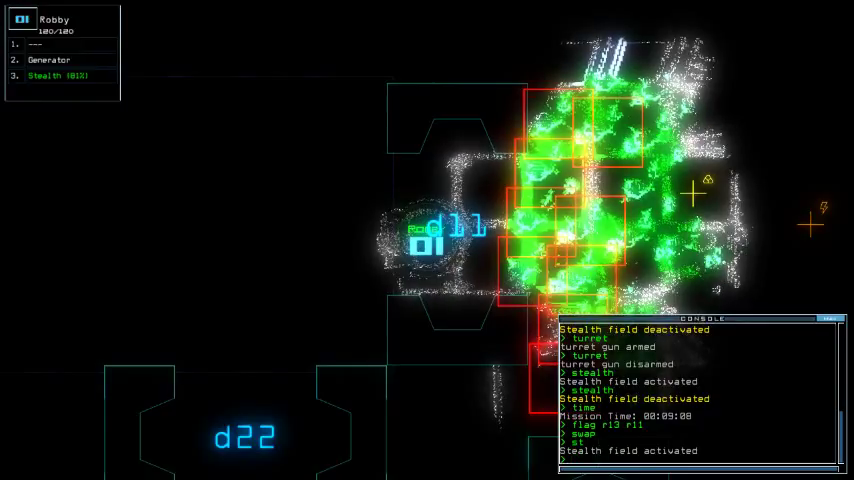
key(space)
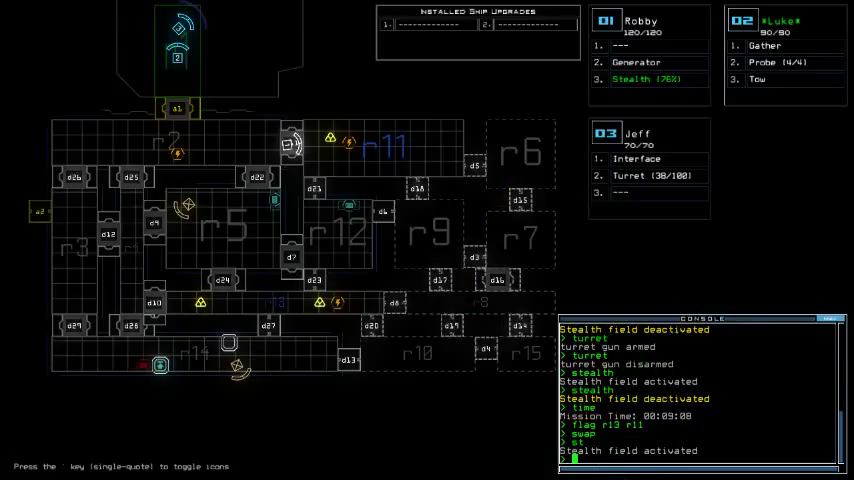
key(space)
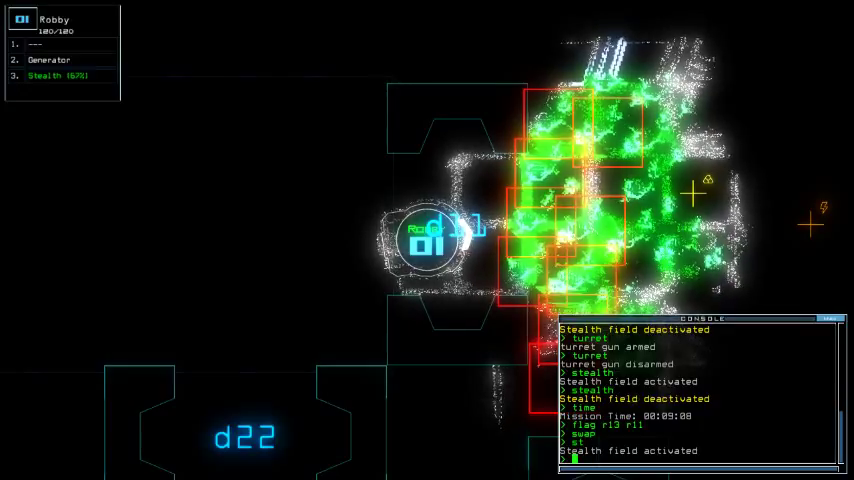
Drive Robby through d22 past d24, uncloak, and head back toward Luke at a1.
key(Right)
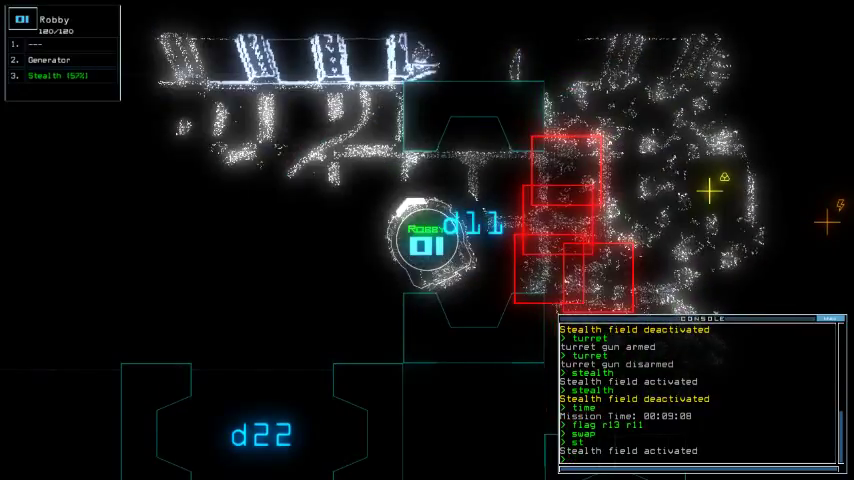
key(Down)
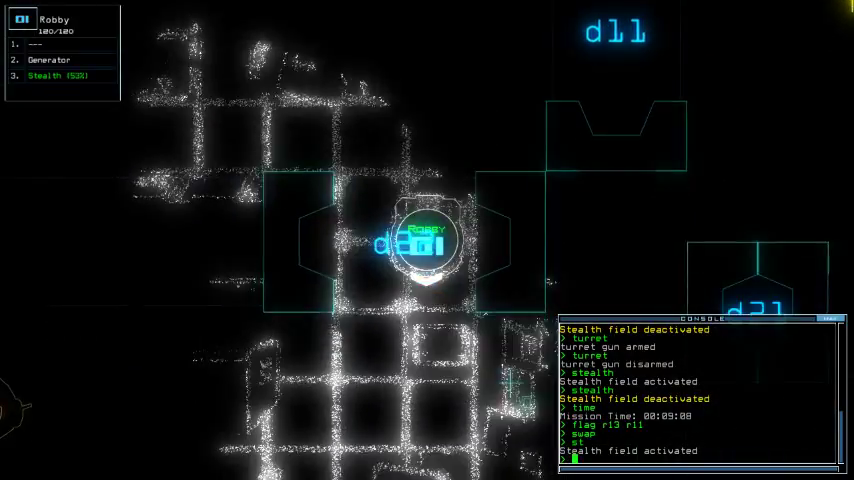
key(Down)
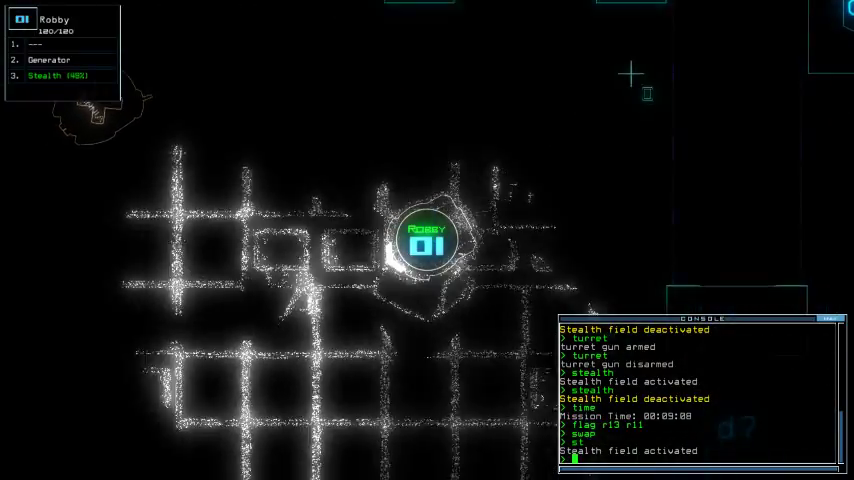
key(Down)
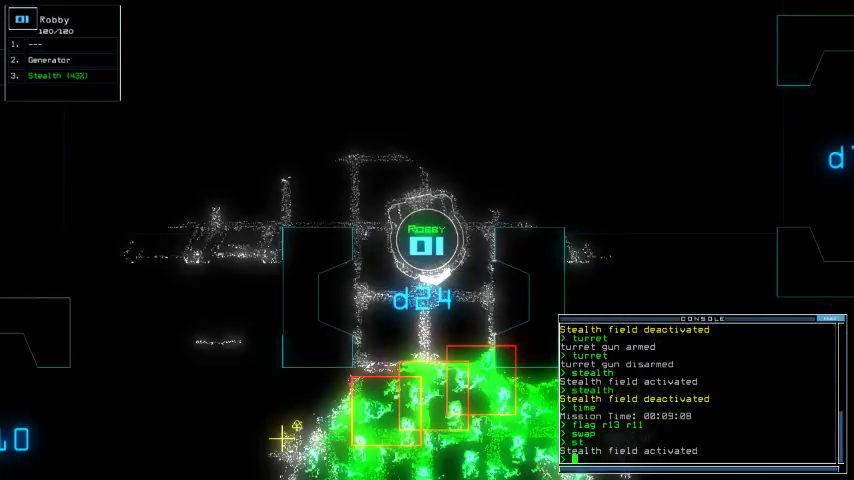
key(Down)
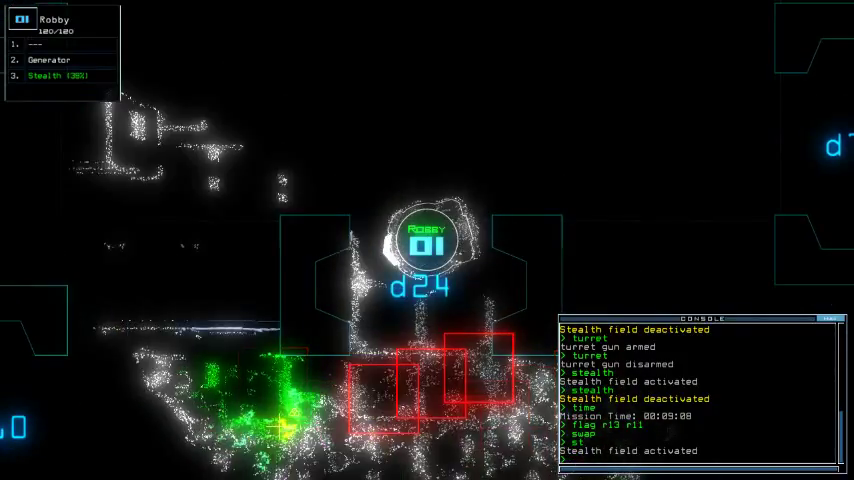
text(st)
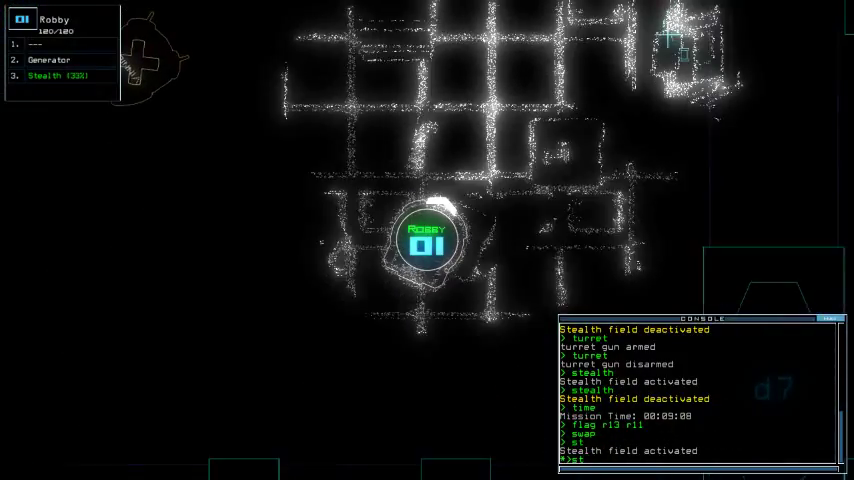
text(ealth)
key(Return)
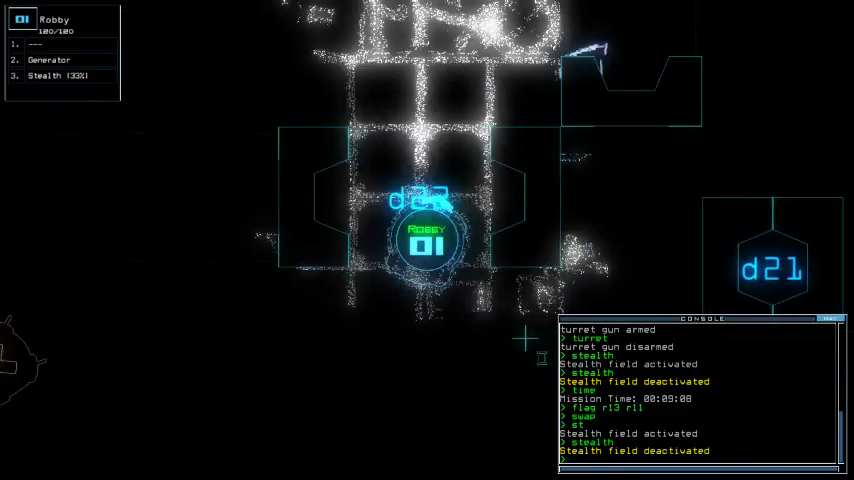
key(Up)
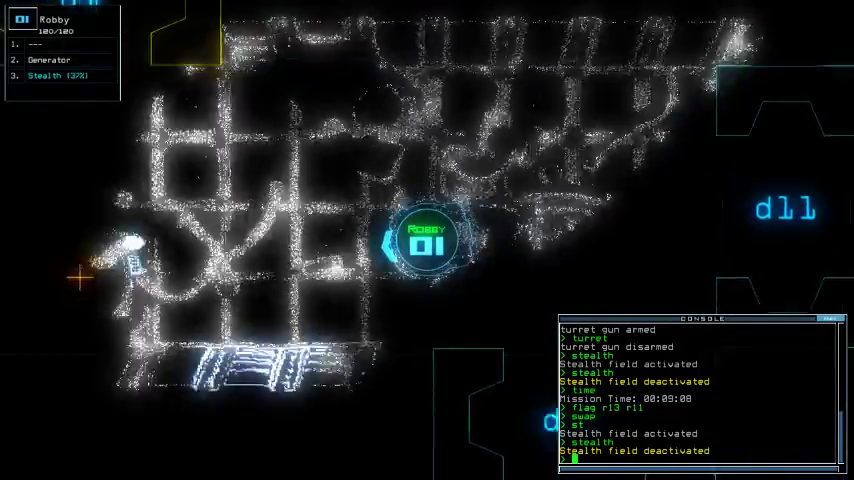
drag(80, 278, 392, 400)
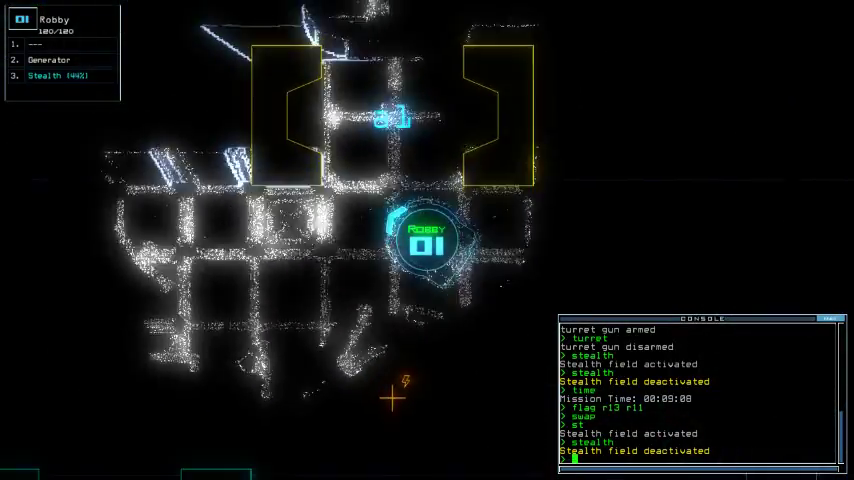
key(Up)
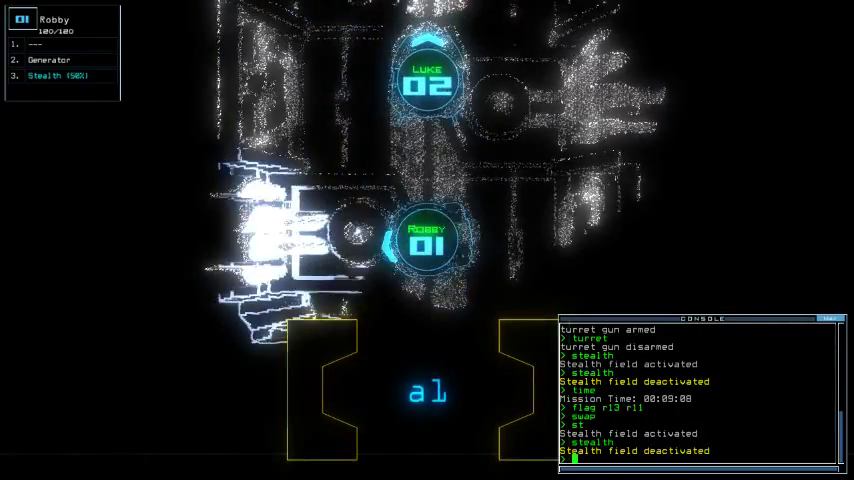
Check the mission time on the ship schematic map and pan around it.
key(Tab)
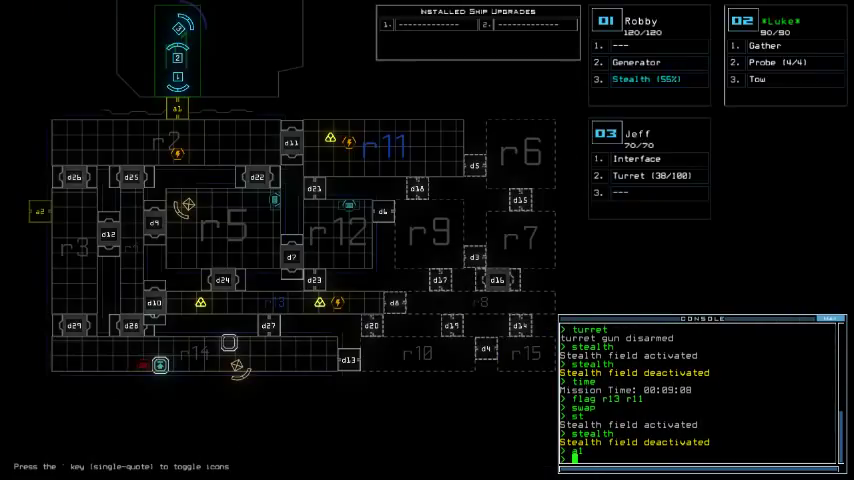
text(time)
key(Return)
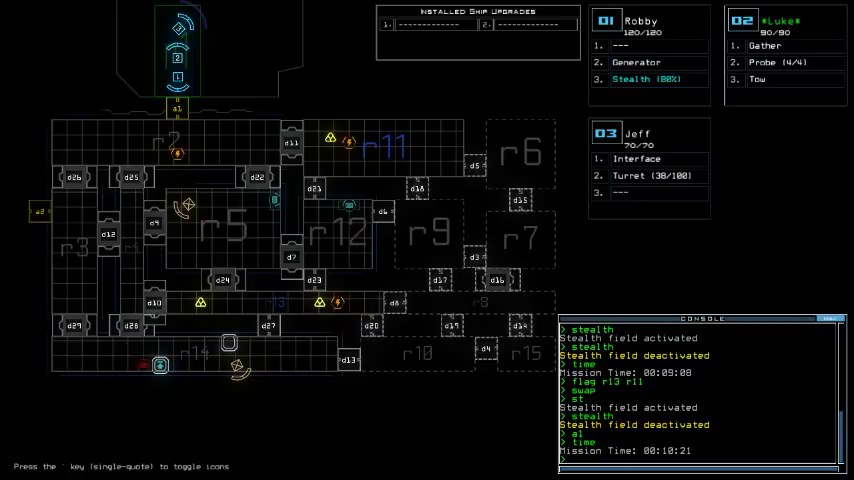
key(Up)
key(Up)
key(Right)
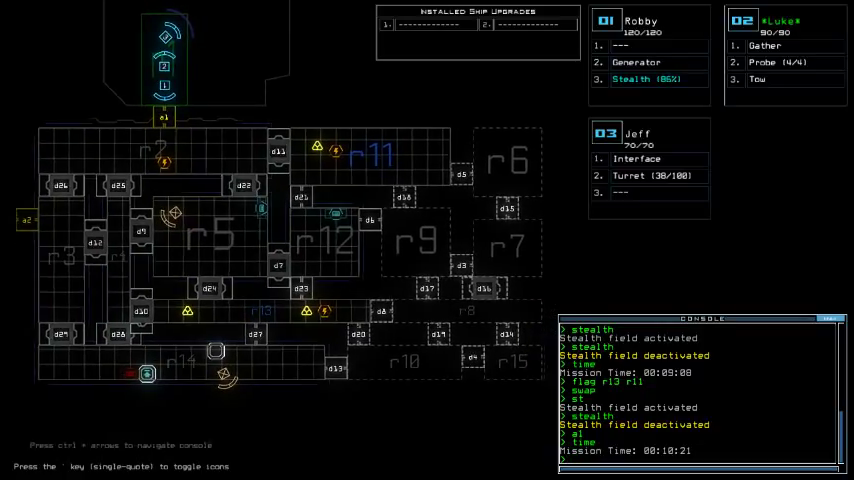
key(Right)
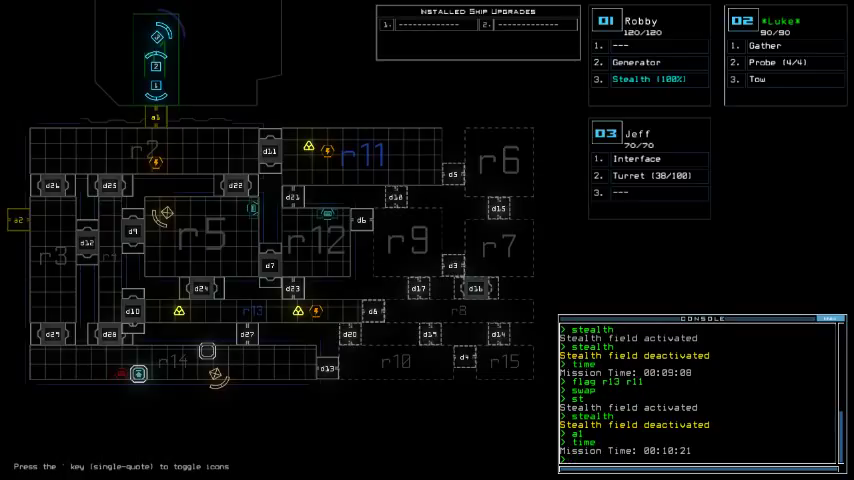
key(Left)
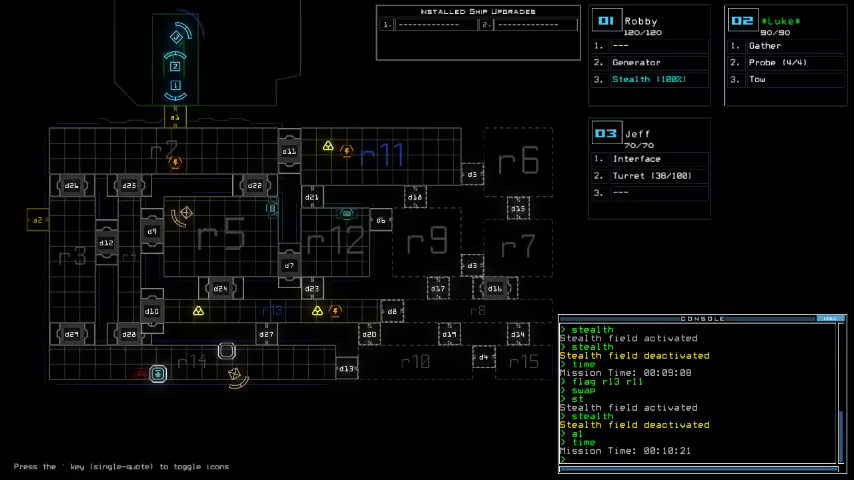
key(Up)
key(Up)
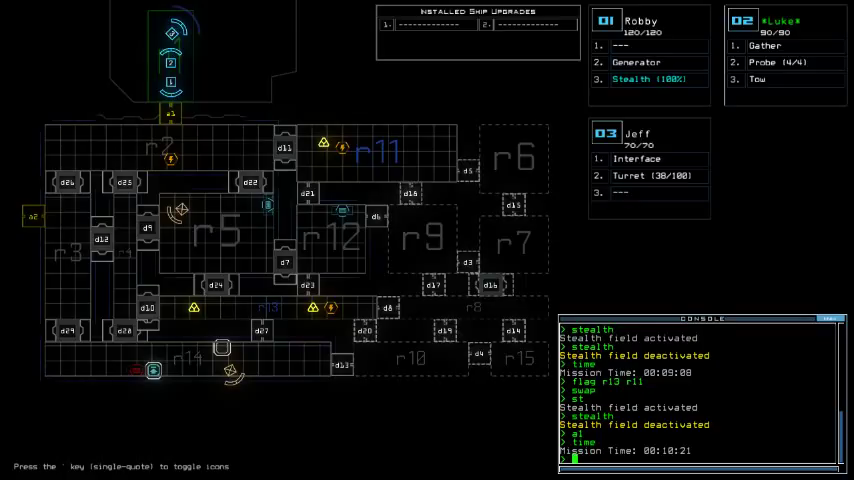
Glance through Luke's camera, pan the map, and recheck the time (00:11:07).
key(2)
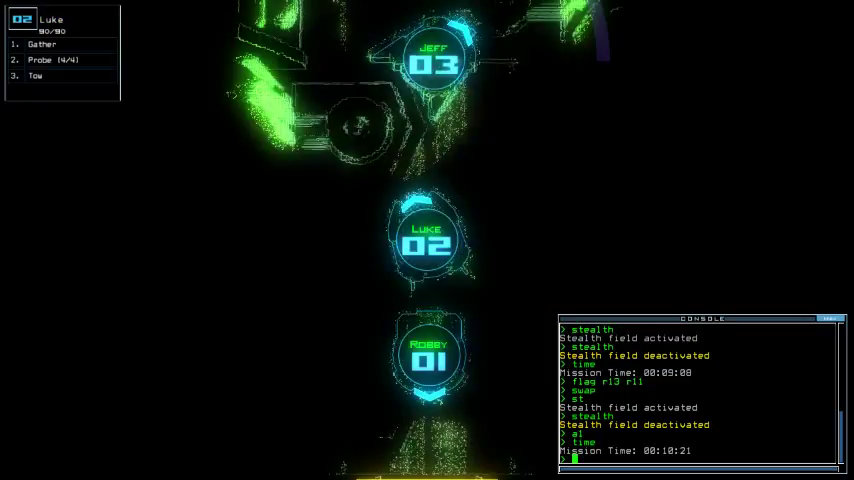
key(2)
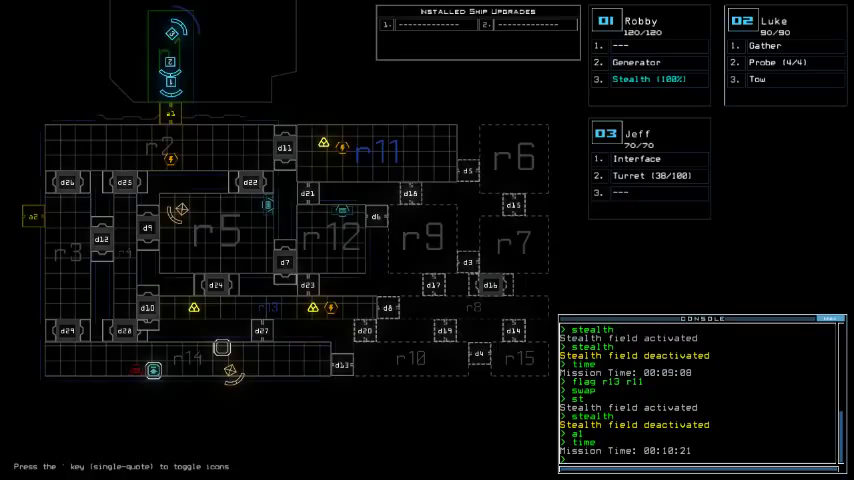
key(shift+Right)
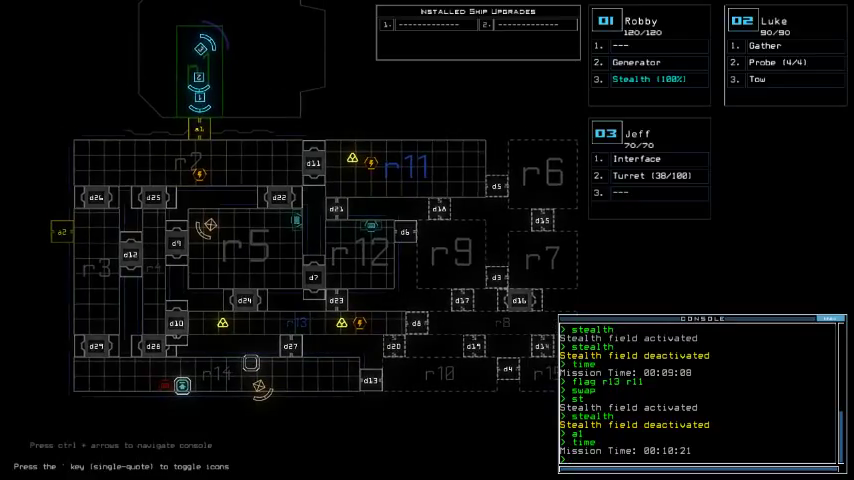
key(shift+Left)
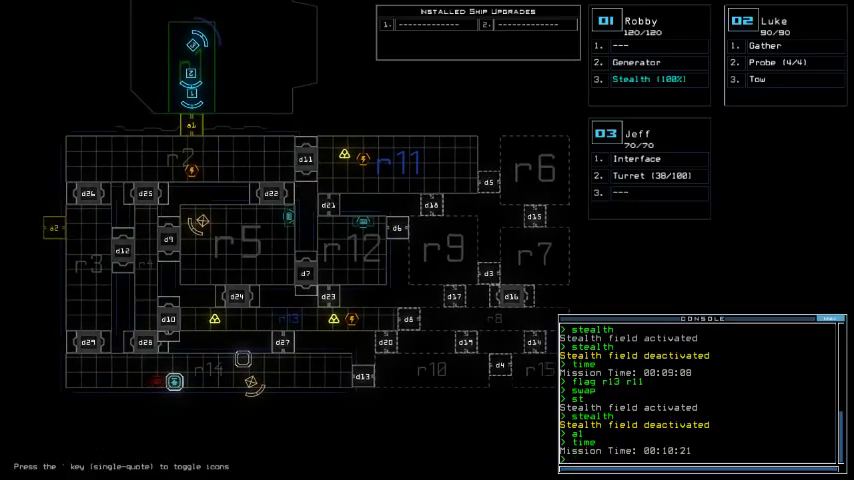
key(shift+Right)
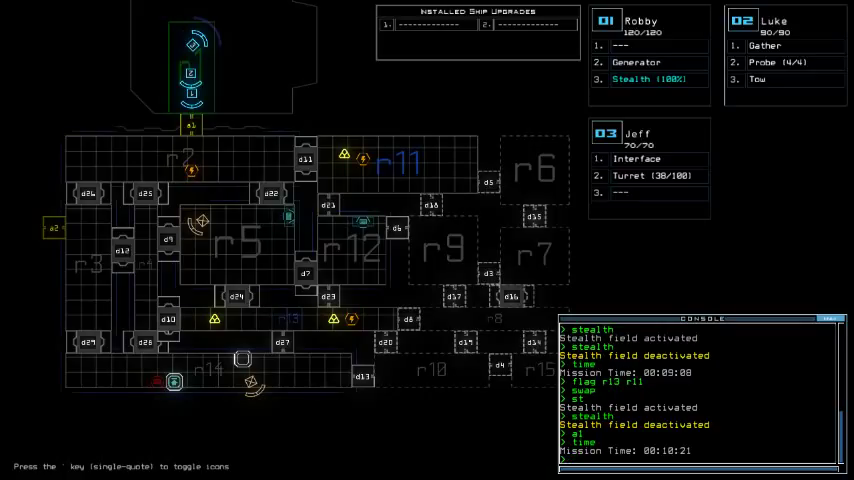
text(time)
key(Return)
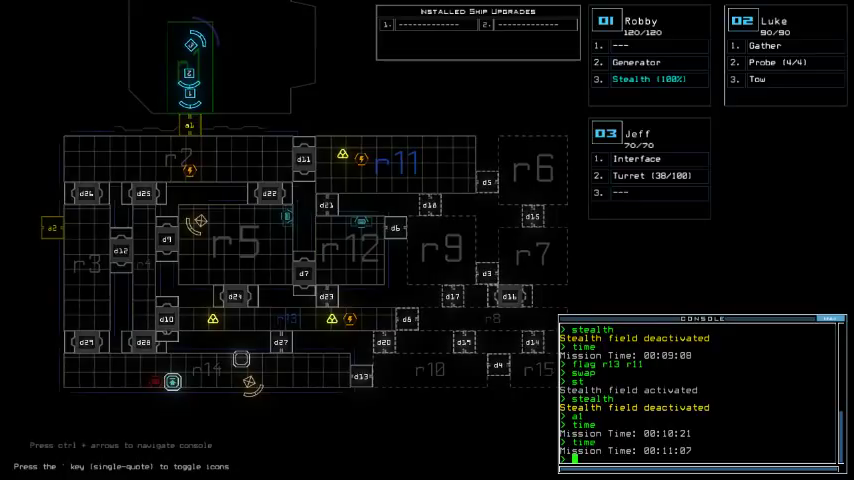
Pan the ship map and check the elapsed mission time twice.
key(Right)
key(Down)
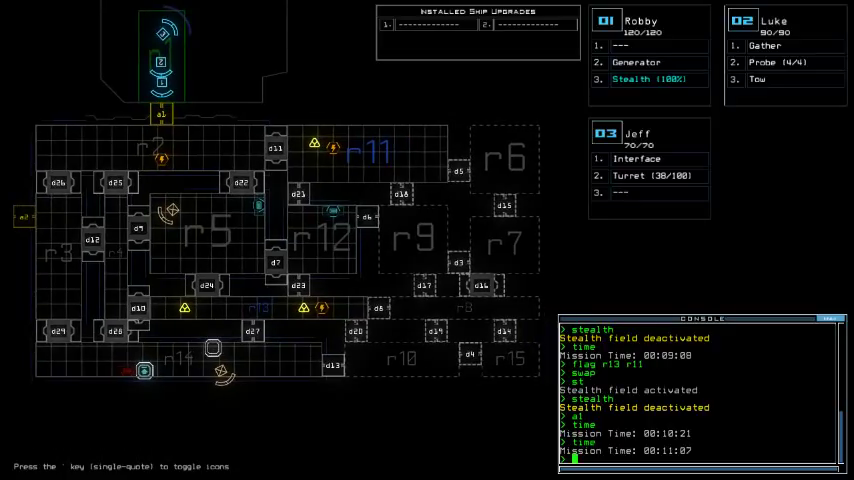
key(Down)
key(Down)
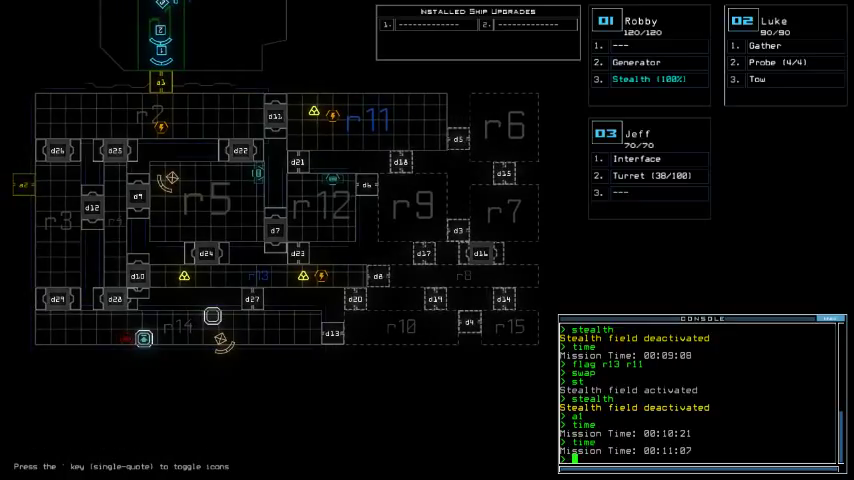
key(Up)
key(Left)
key(Up)
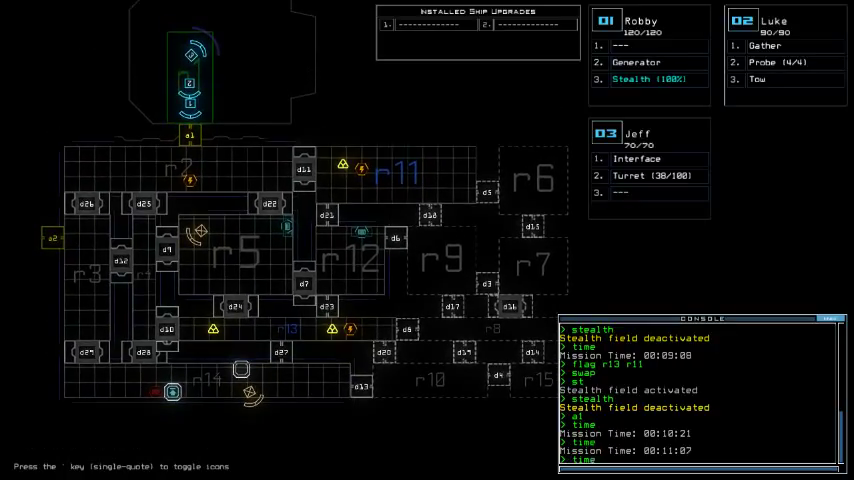
key(Return)
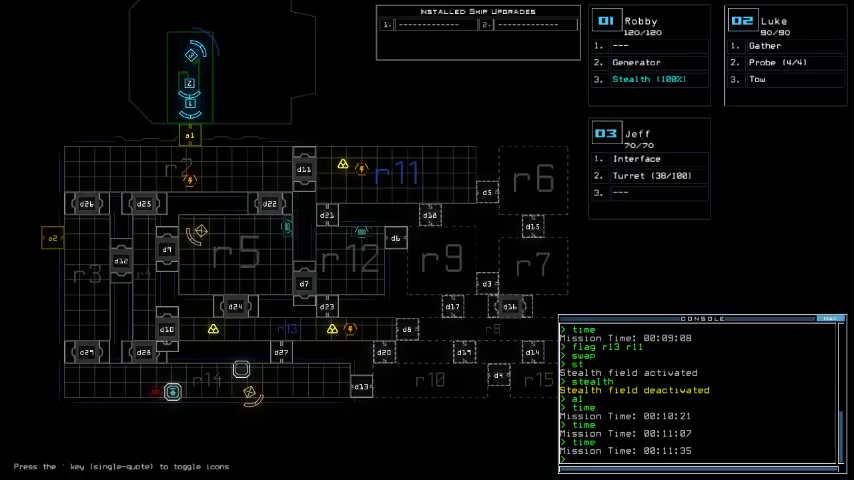
text(time)
key(Return)
text(l)
Order the drones to airlock a1, cloak, and list room r14's items.
key(Return)
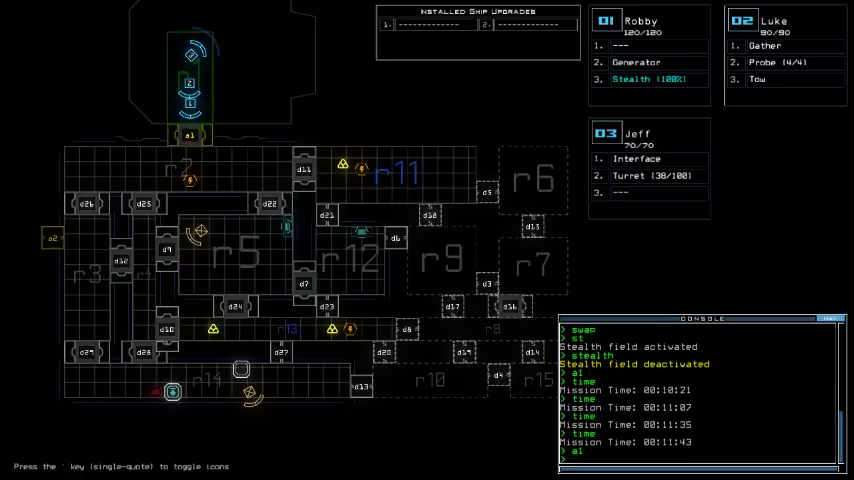
text(st)
key(Return)
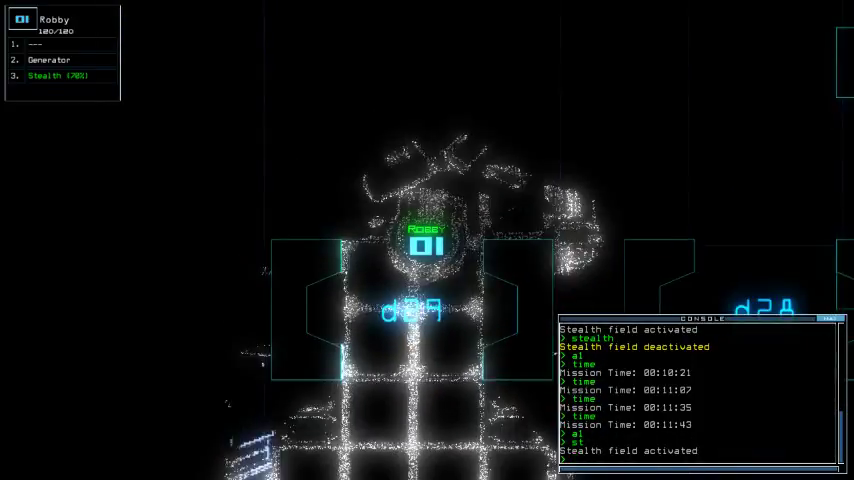
text(info)
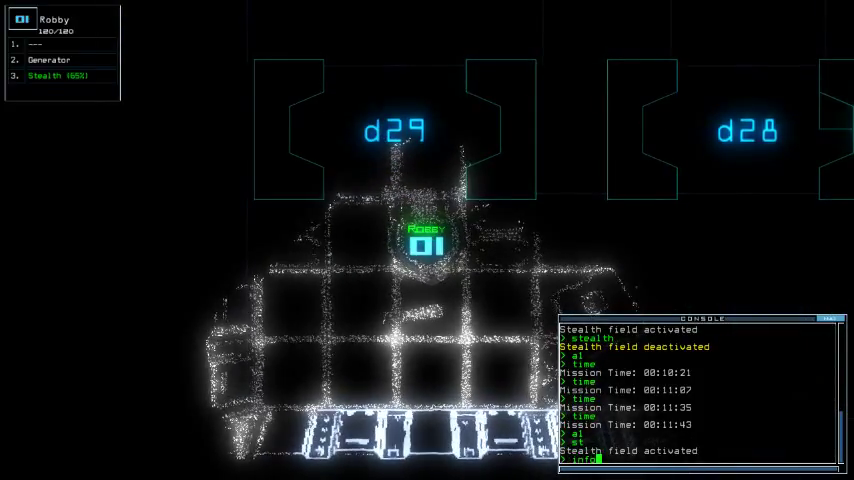
key(Return)
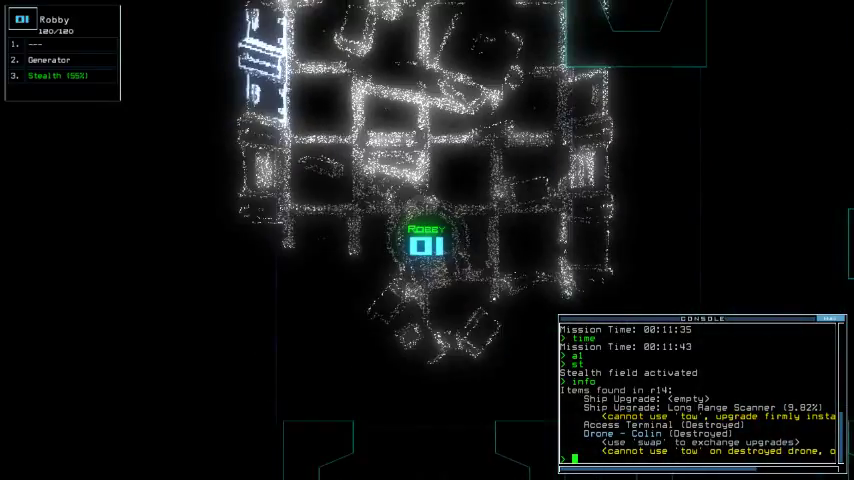
text(ste)
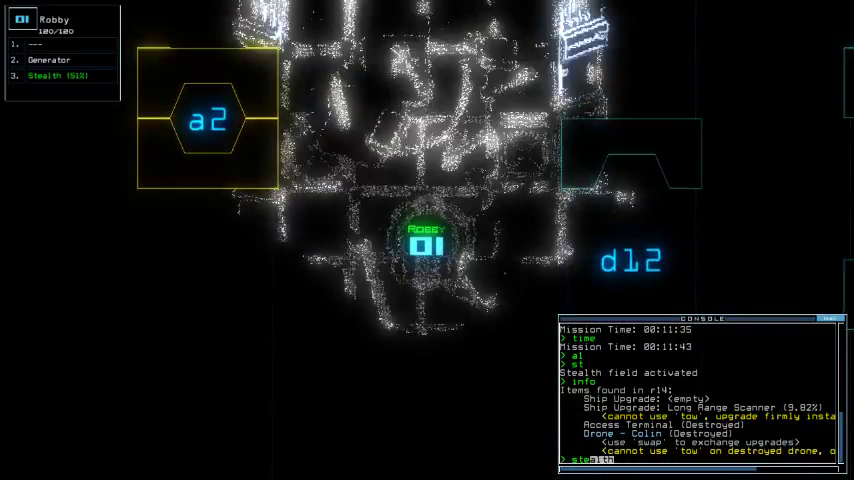
text(alth)
Uncloak Robby, steer it to airlock a1, and rerun the a1 command.
key(Return)
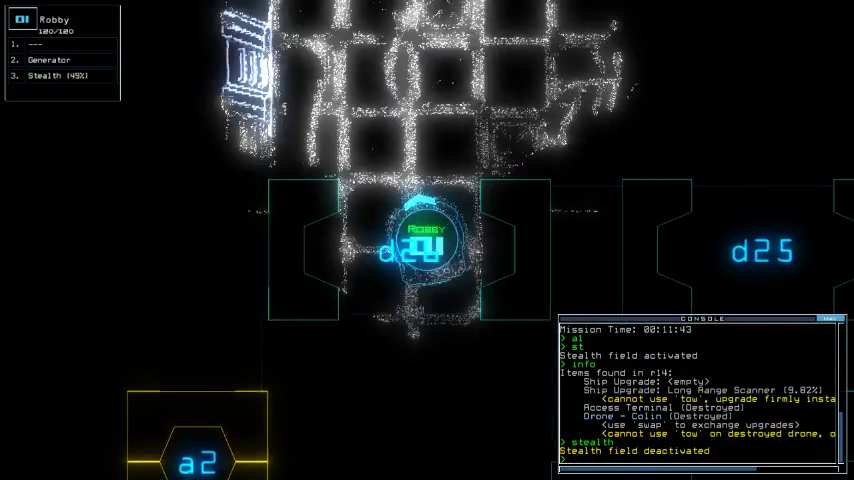
key(Right)
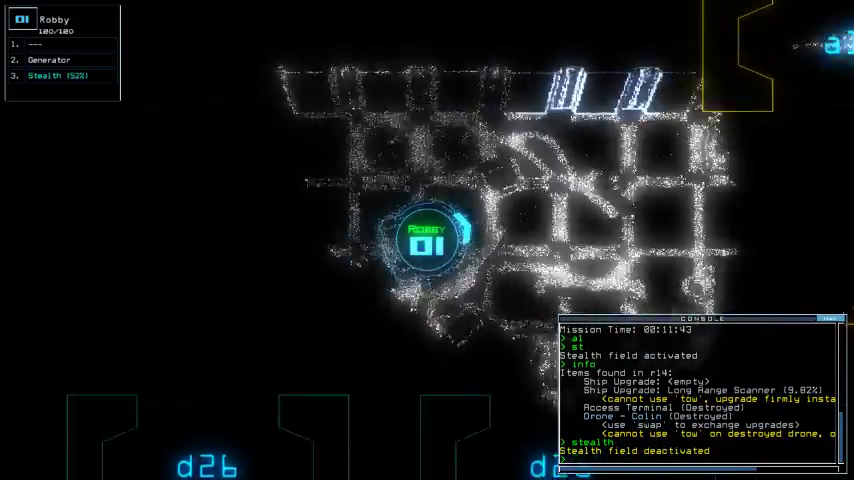
key(Up)
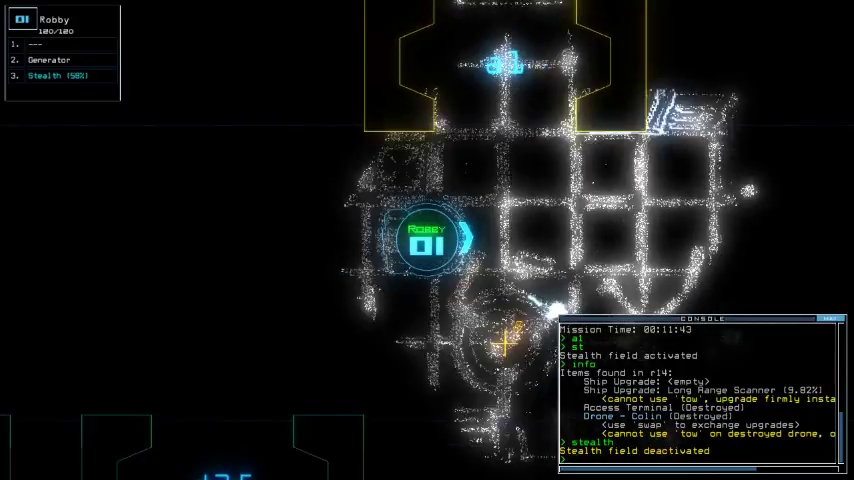
text(a1)
key(Return)
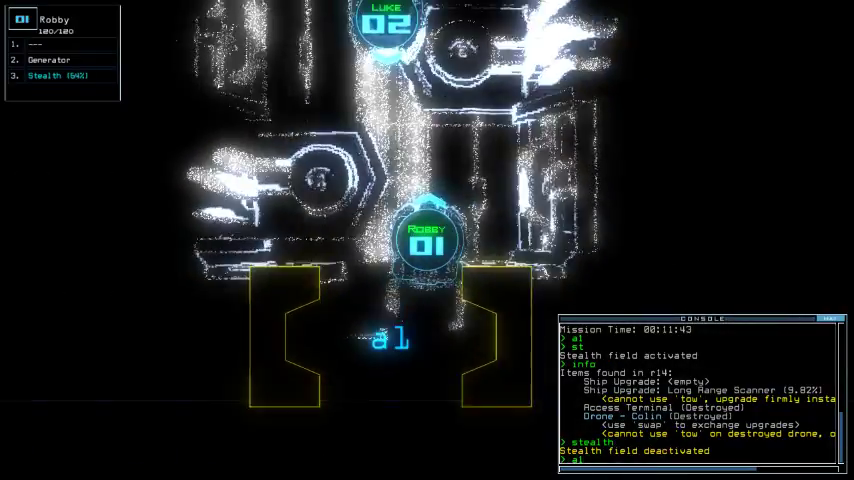
key(space)
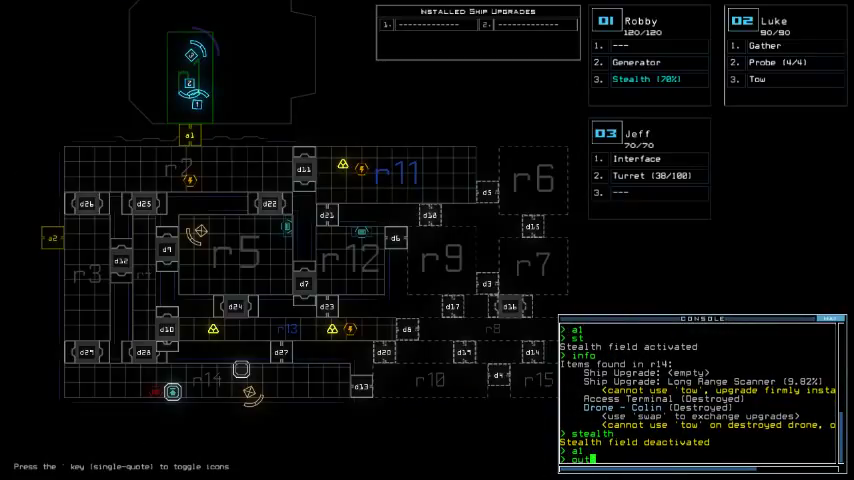
text(out)
Leave the derelict to end the run and dismiss the 960-point score summary.
key(Return)
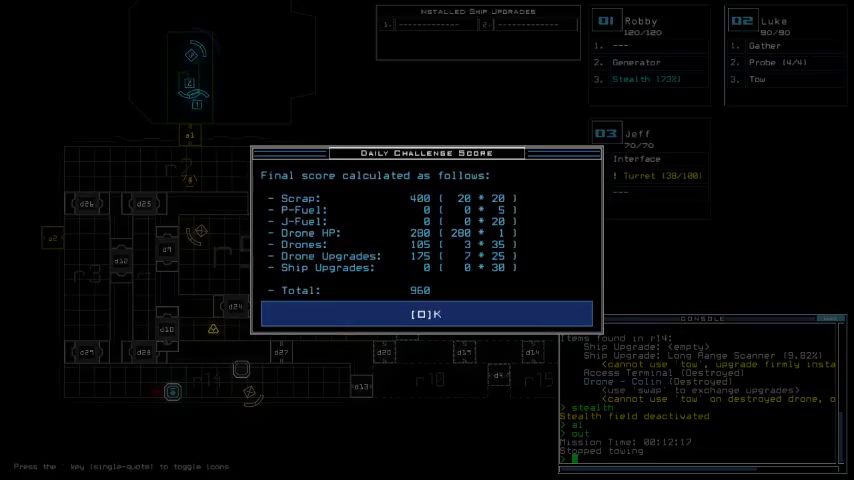
key(Return)
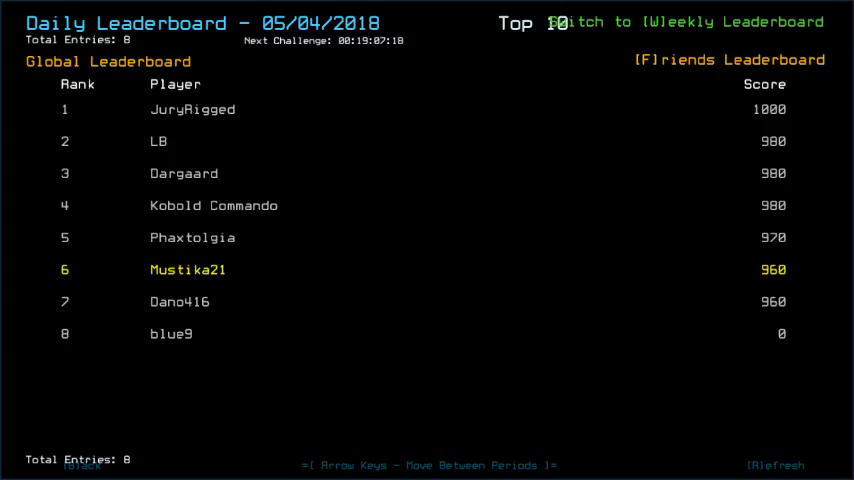
key(Left)
key(Right)
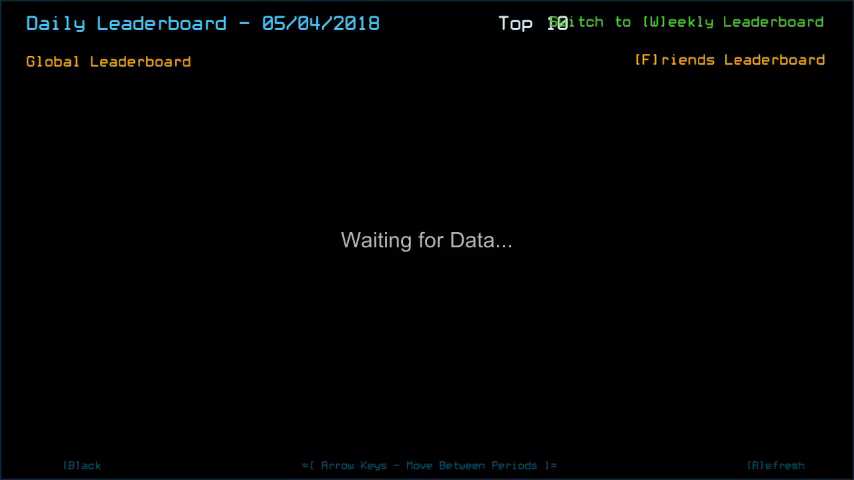